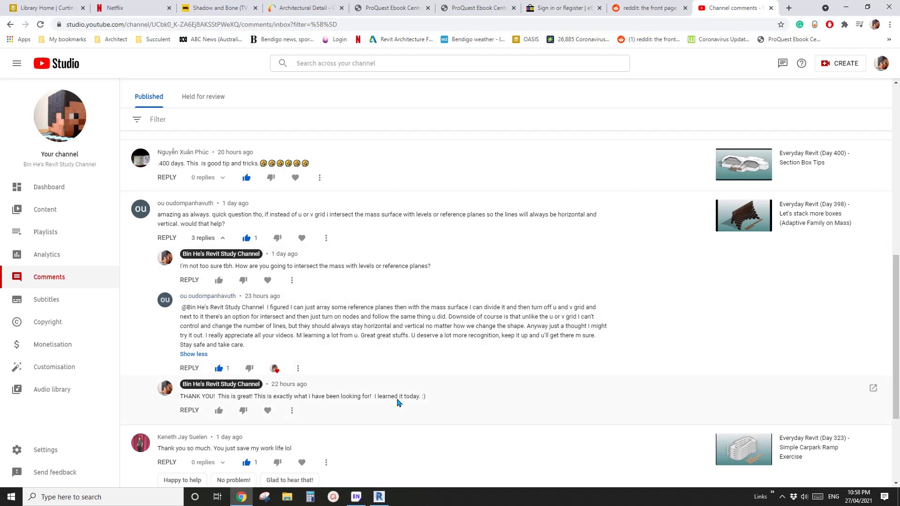
- Switch to Revit and create a new conceptual mass family from the Metric Mass.rft template
click(380, 496)
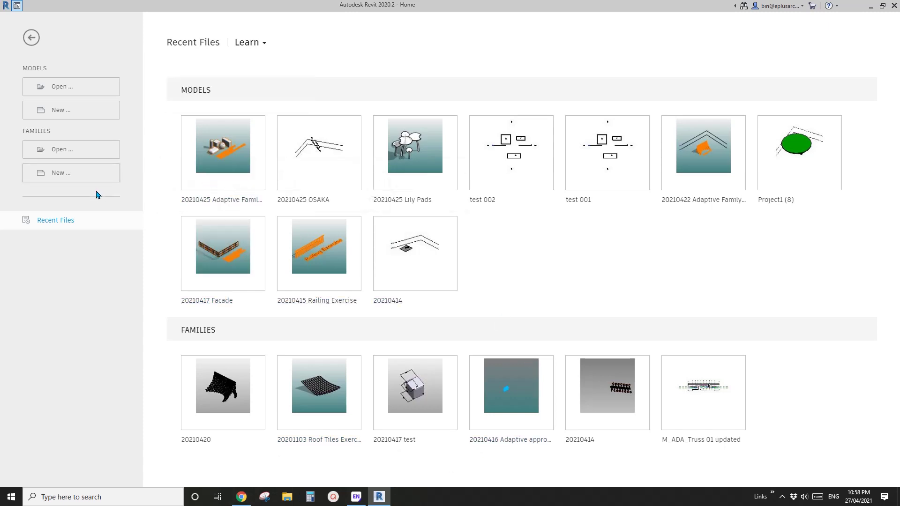
click(67, 176)
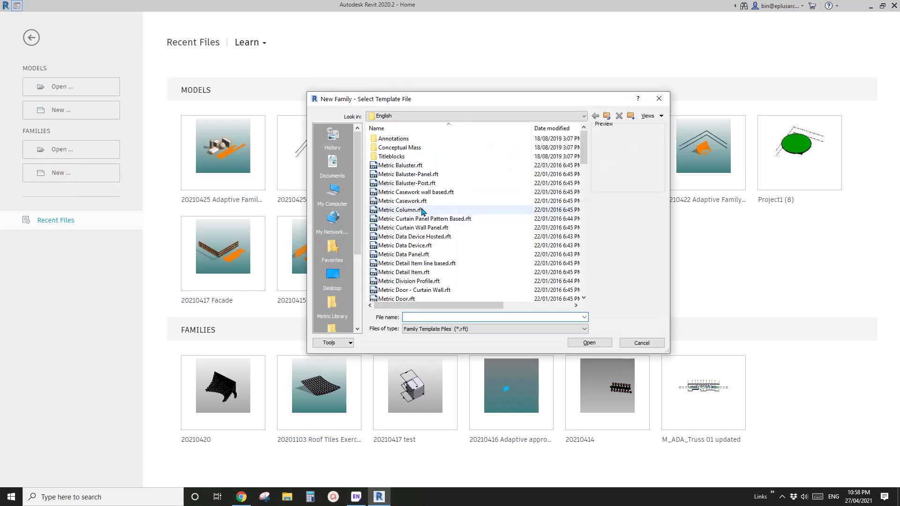
double_click(399, 148)
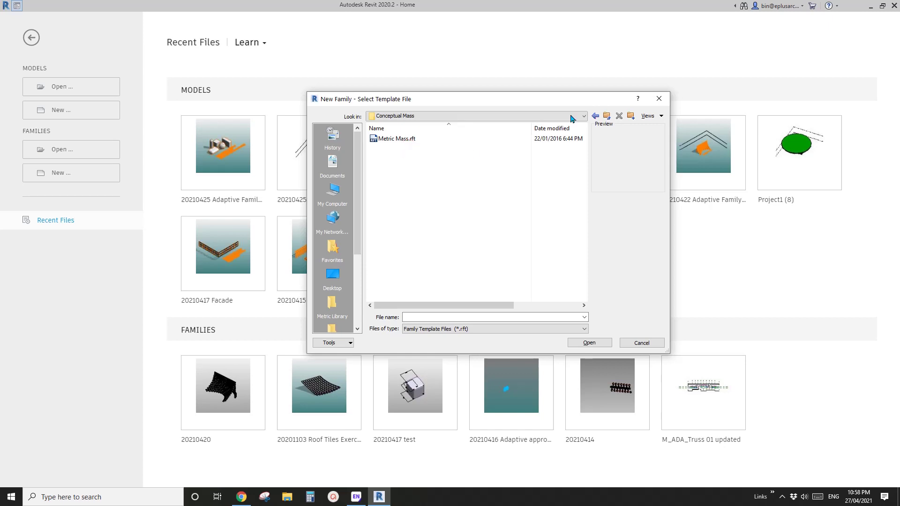
click(408, 141)
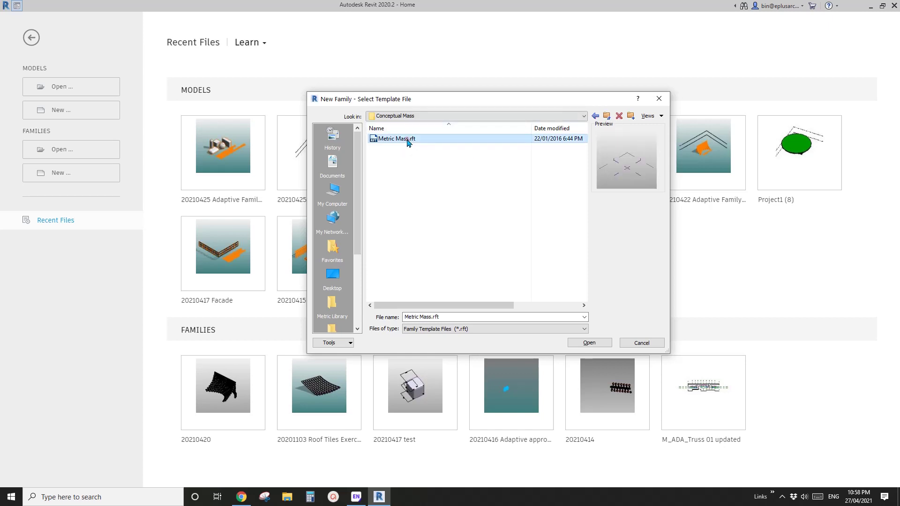
double_click(409, 140)
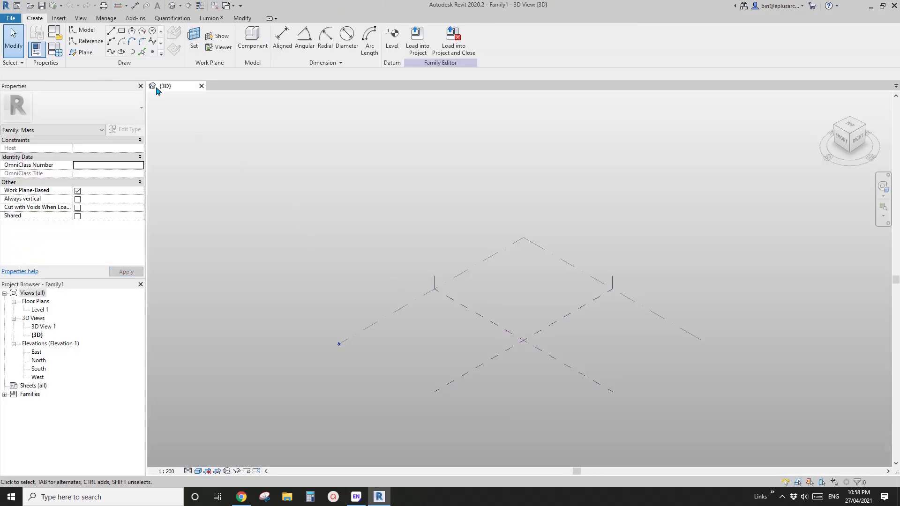
- Draw a gently curved model-line spline through three points on Level 1, about 59 m long
click(152, 53)
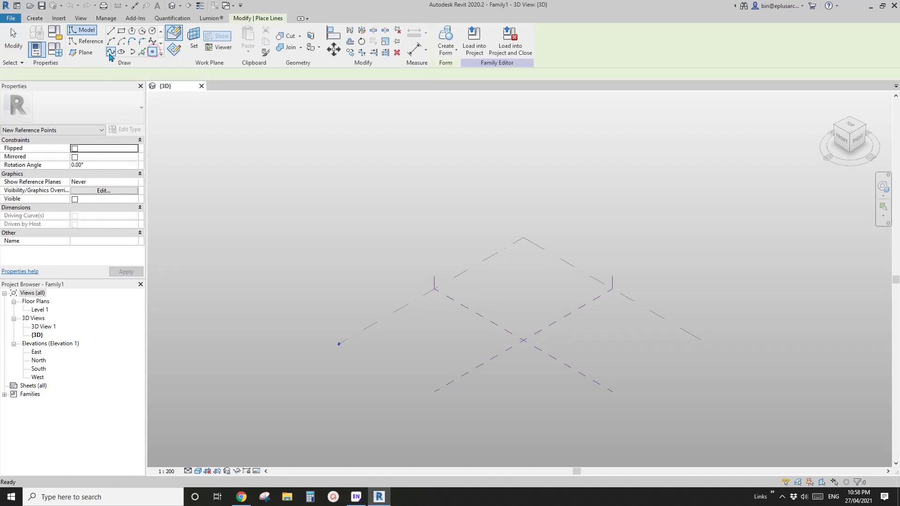
click(482, 322)
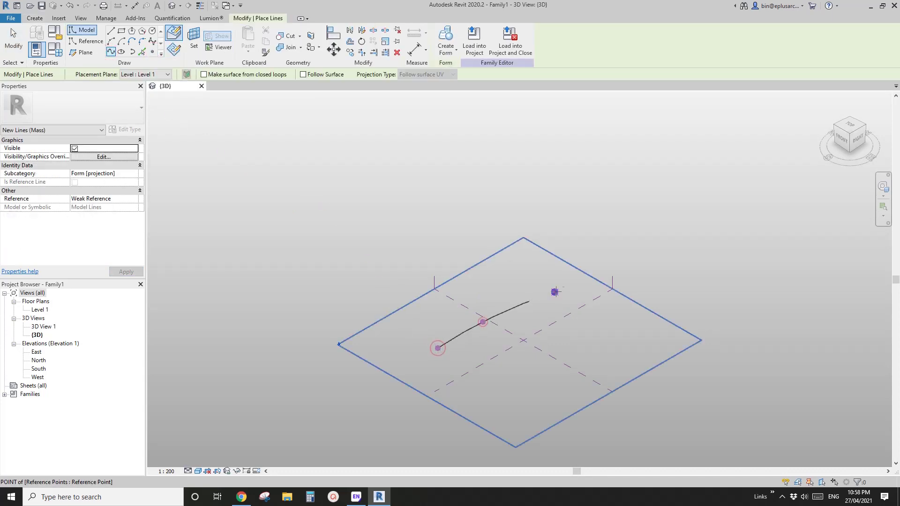
click(554, 292)
key(Escape)
key(Escape)
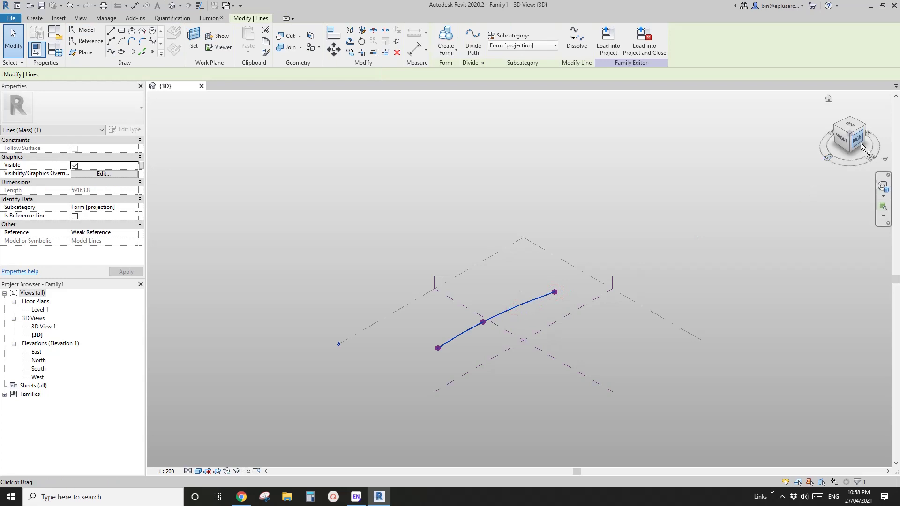
- From the right-side view, copy the spline vertically upward twice to form three stacked curves
click(858, 143)
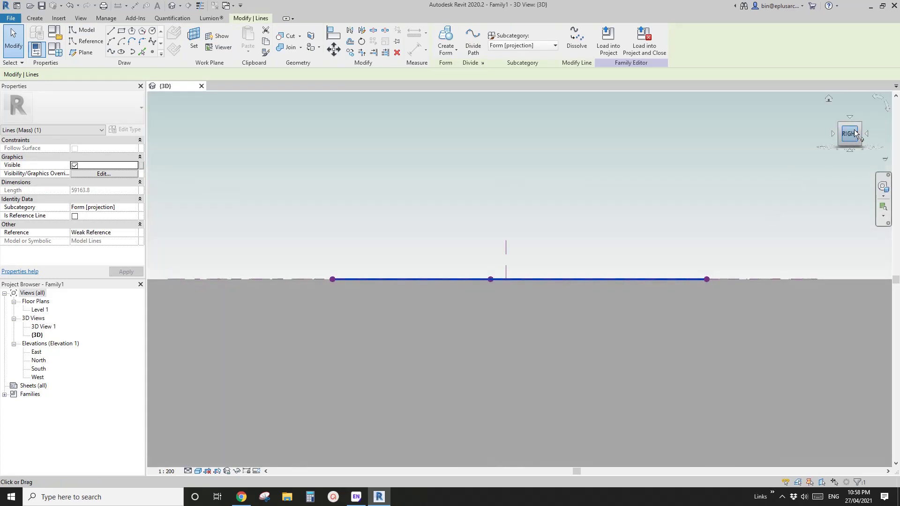
click(856, 134)
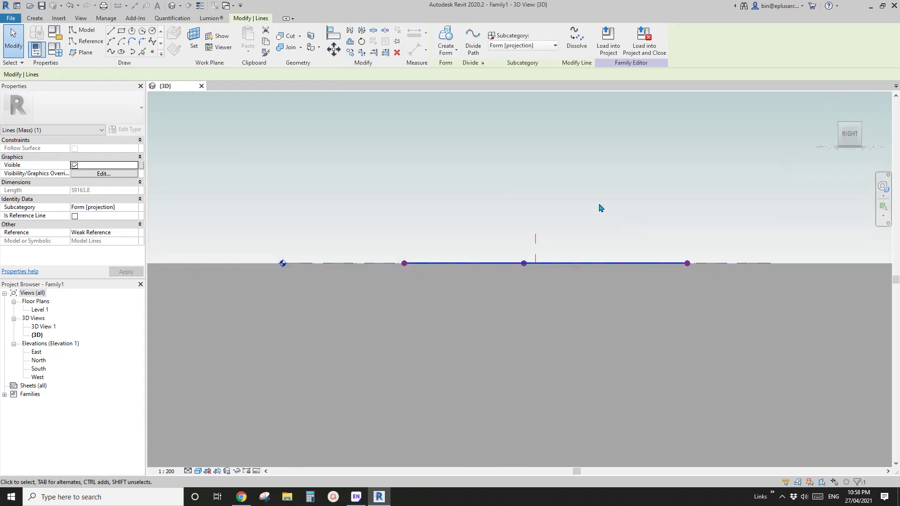
key(c)
key(c)
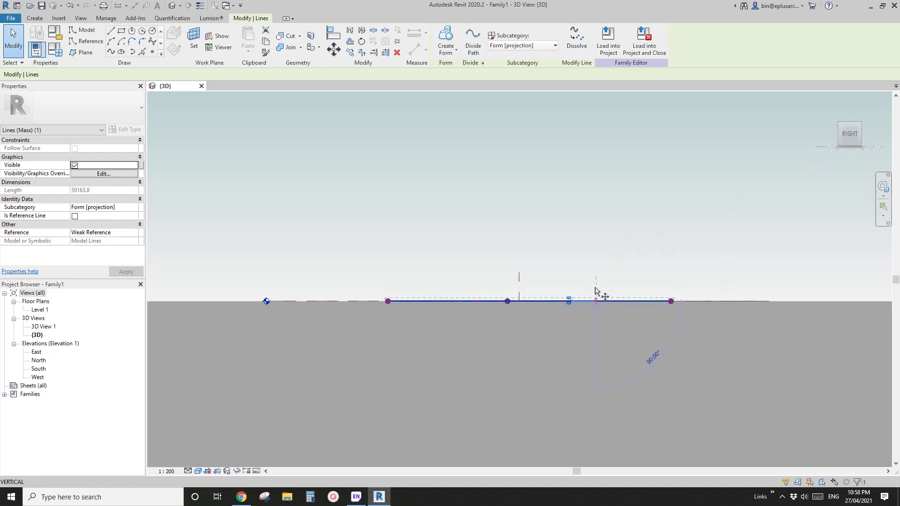
click(591, 302)
click(593, 233)
key(c)
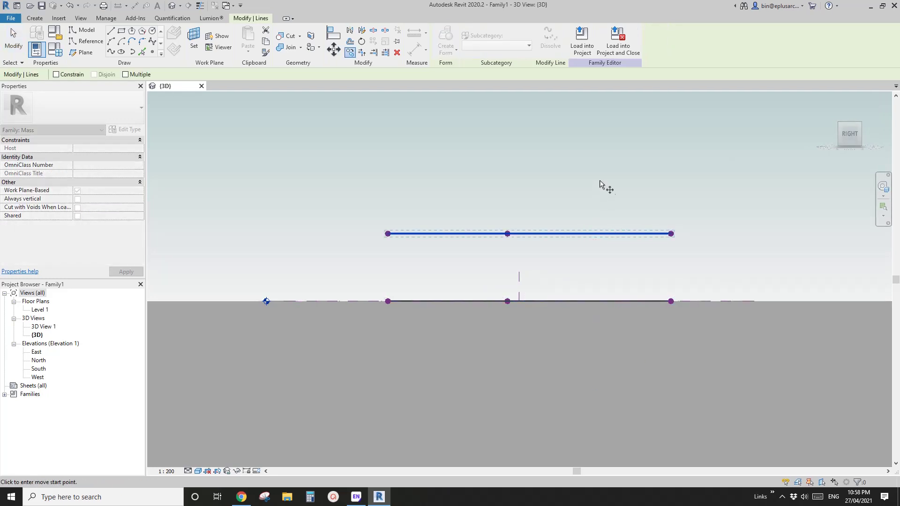
click(600, 219)
click(598, 133)
key(Escape)
scroll(603, 193, down, 1)
shift+middle_drag(570, 234, 572, 263)
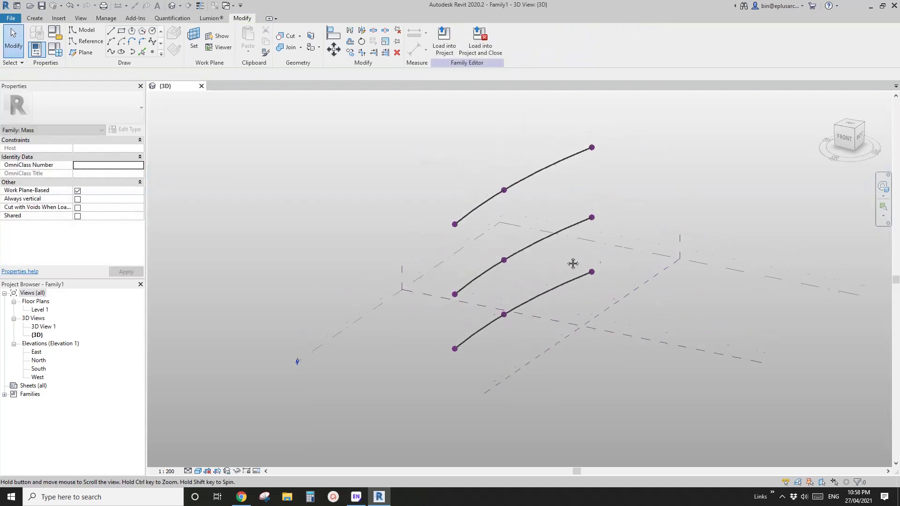
- Convert all three stacked splines to reference lines
drag(562, 126, 558, 300)
click(567, 138)
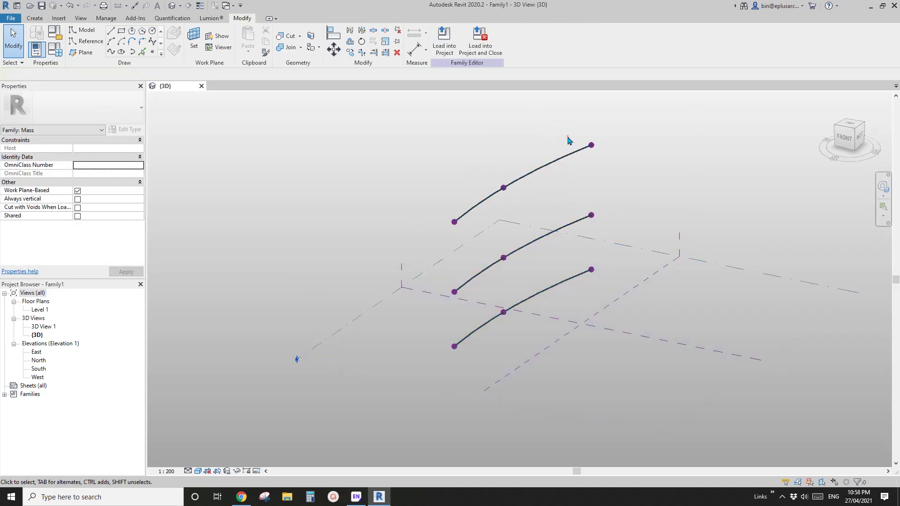
click(565, 222)
ctrl+click(570, 281)
ctrl+click(569, 280)
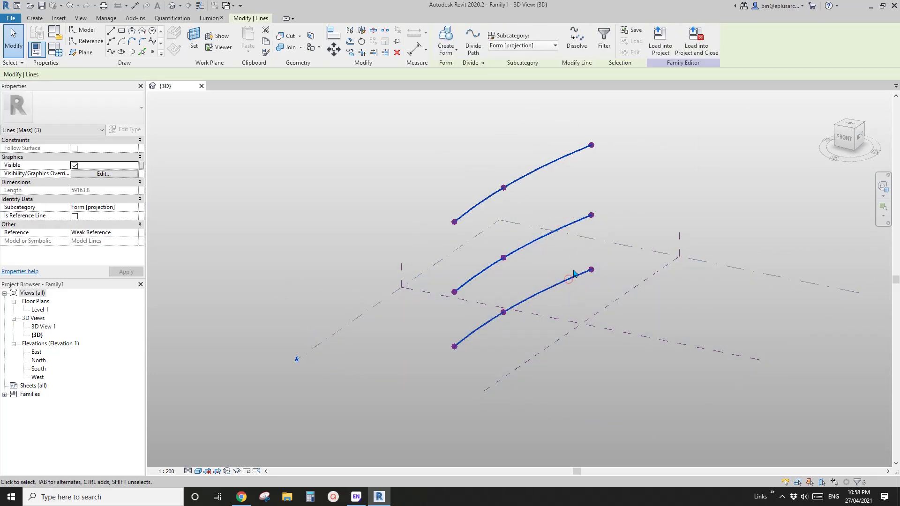
click(74, 217)
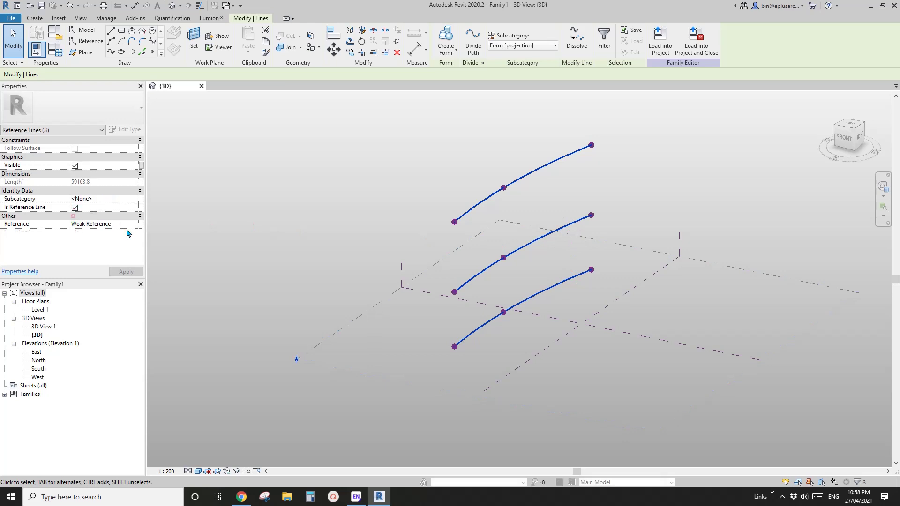
click(515, 268)
- Reshape the middle and lowest curves by shifting their midpoints horizontally, and shift the far end point of the middle curve
click(497, 256)
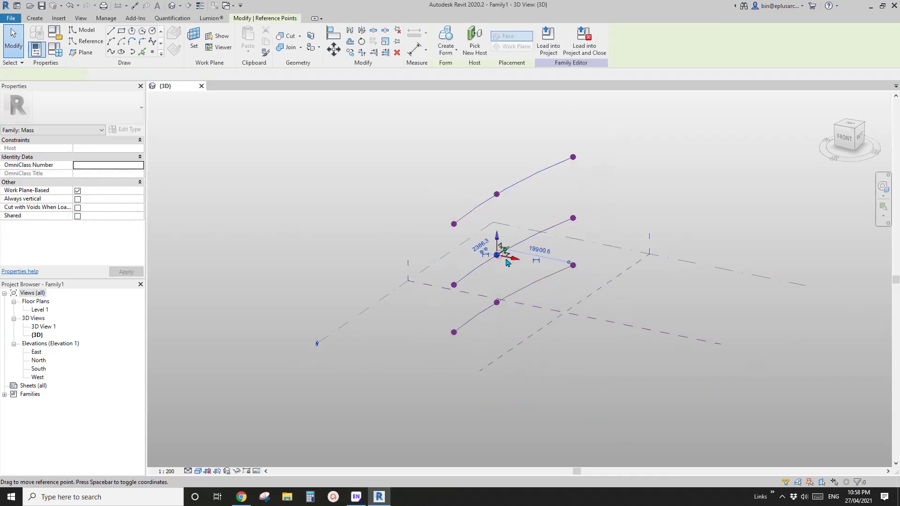
drag(497, 256, 515, 259)
click(499, 303)
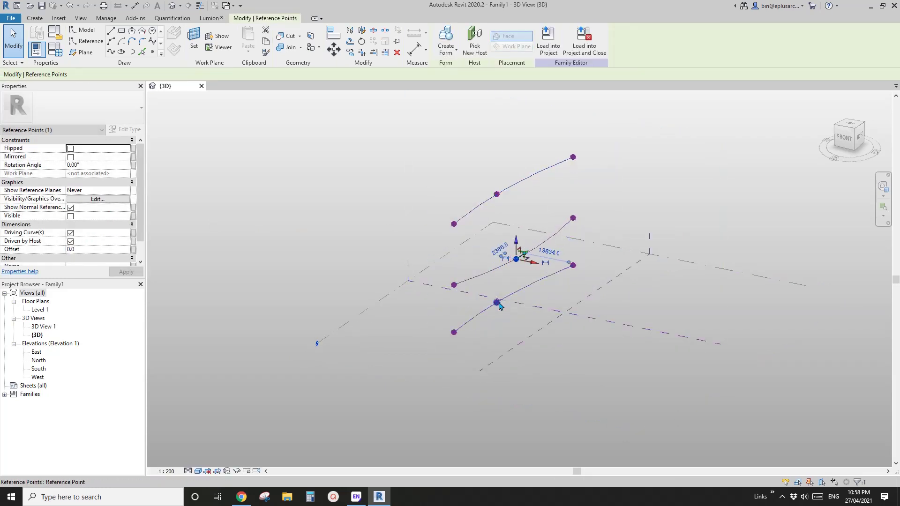
drag(505, 305, 514, 308)
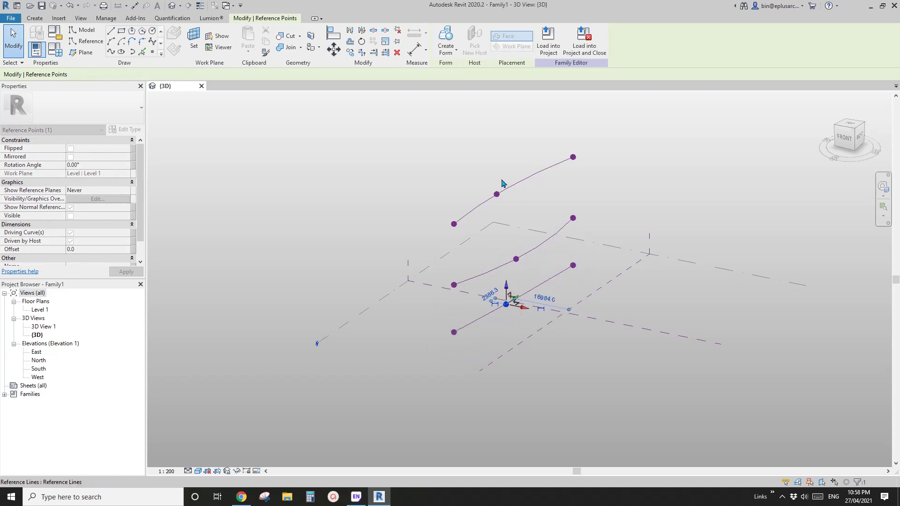
click(500, 195)
key(Escape)
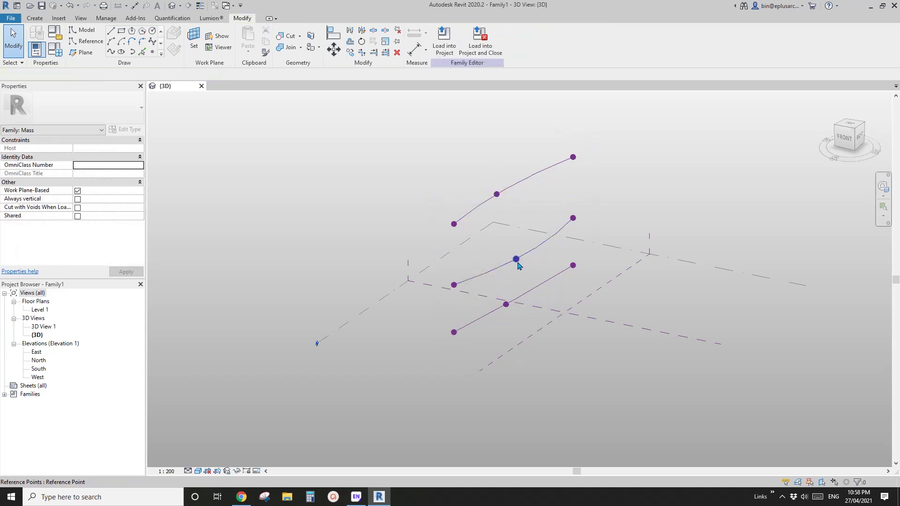
click(573, 218)
drag(581, 219, 580, 218)
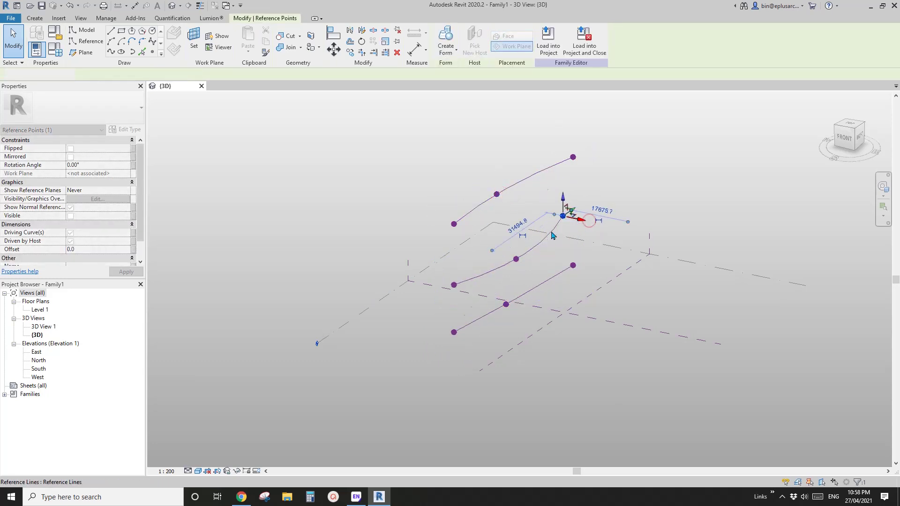
- Create a lofted surface form from the three reference lines
click(548, 234)
ctrl+click(554, 275)
ctrl+click(542, 176)
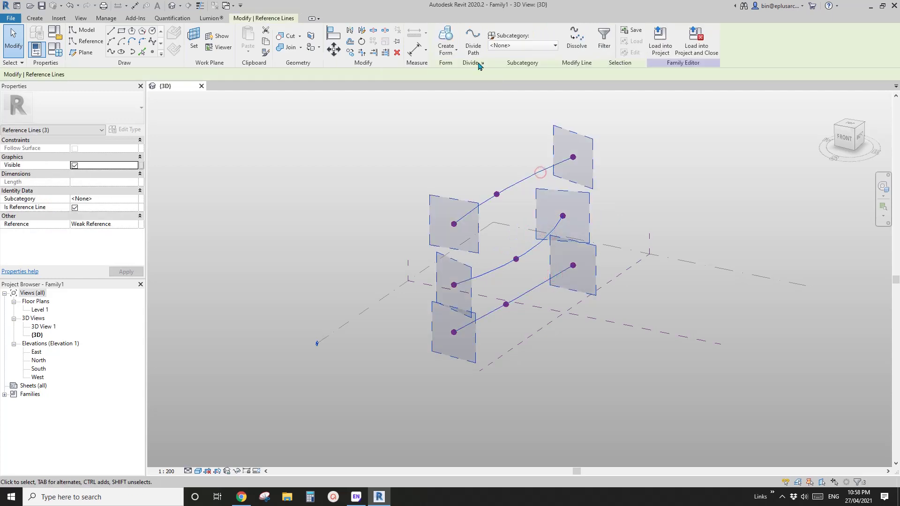
click(446, 38)
shift+middle_drag(619, 148, 576, 117)
scroll(571, 113, down, 1)
scroll(544, 155, up, 3)
scroll(551, 218, up, 2)
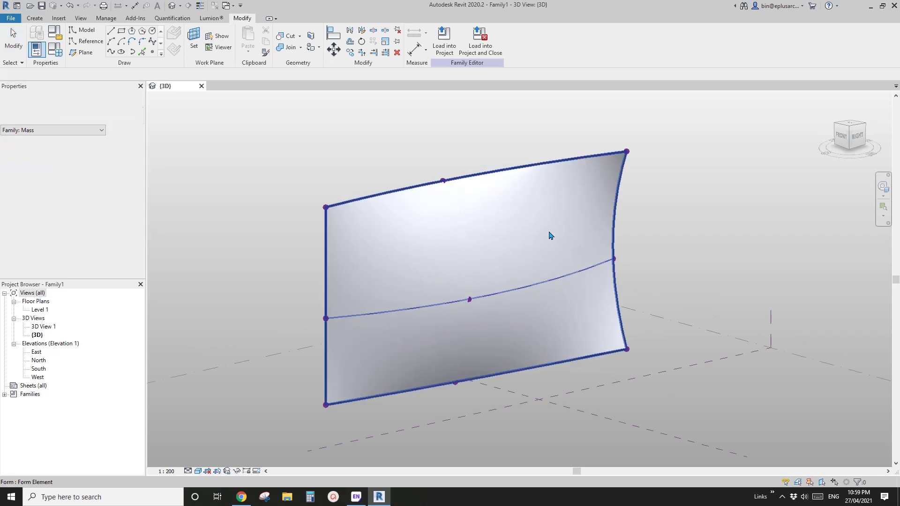
- Divide the curved form's surface into a U and V grid
click(516, 239)
shift+middle_drag(511, 264, 533, 271)
click(496, 40)
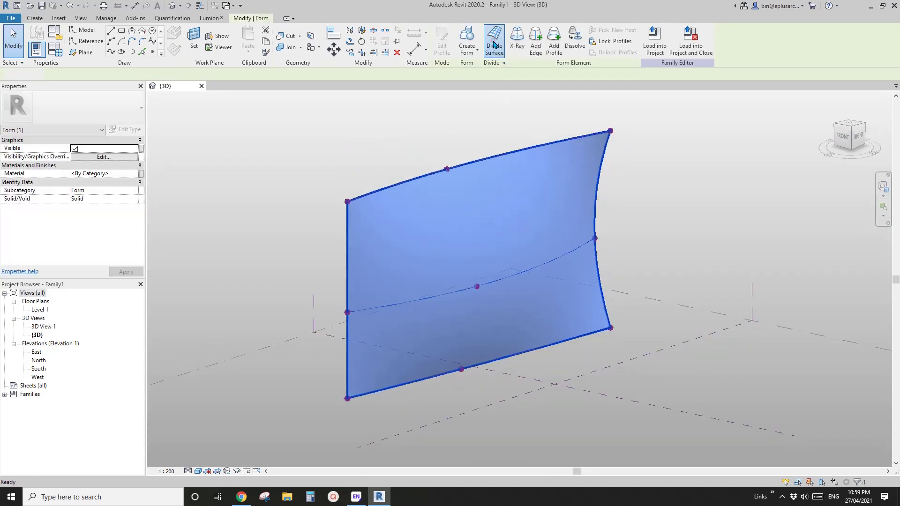
shift+middle_drag(555, 255, 253, 240)
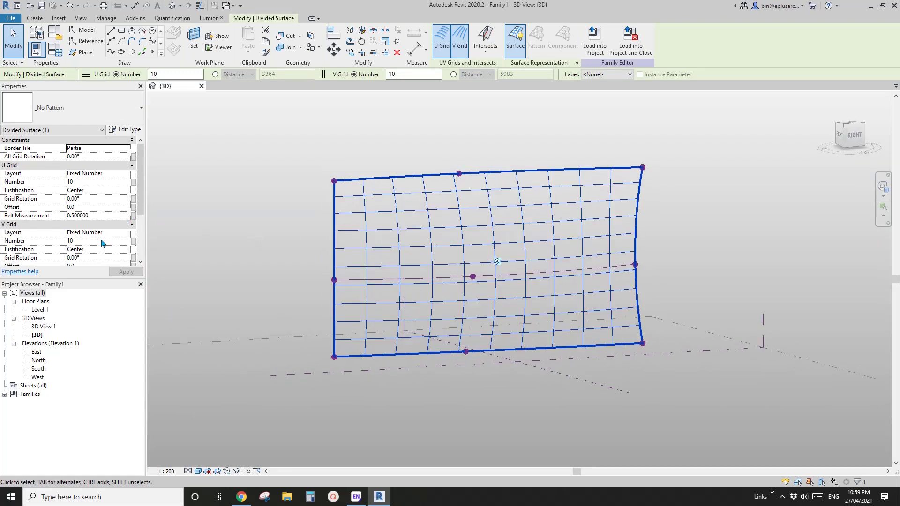
- Check the U grid layout options and examine from several angles how the divided surface's grid lines follow its curvature
click(127, 174)
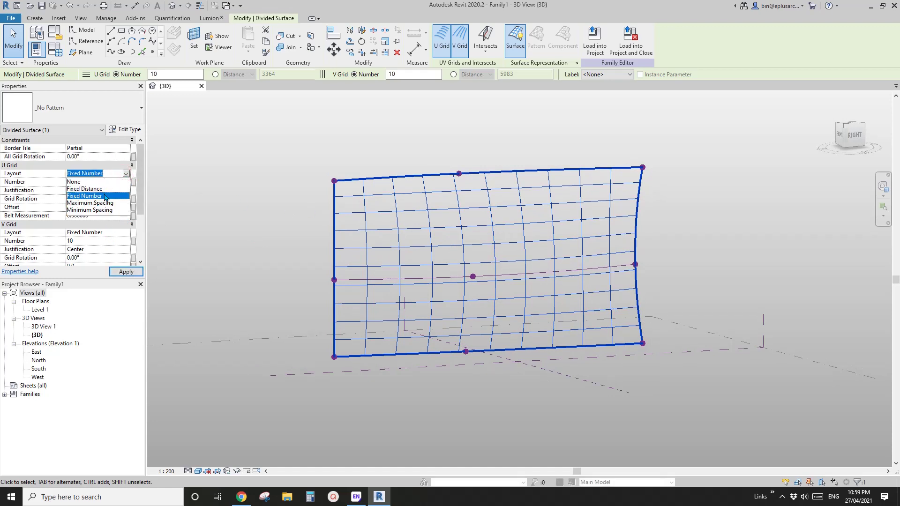
click(312, 161)
click(316, 165)
scroll(316, 165, down, 1)
shift+middle_drag(445, 206, 426, 238)
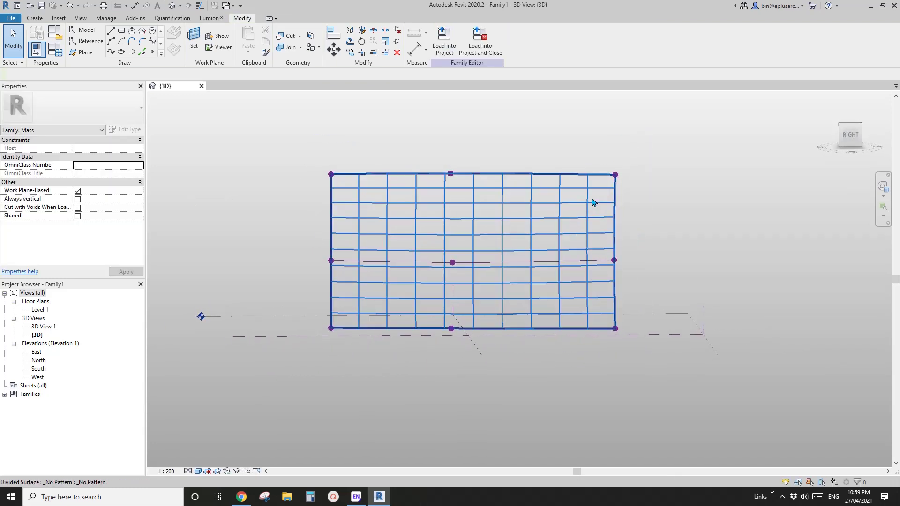
mouse_move(452, 222)
middle_down()
mouse_move(458, 215)
mouse_move(552, 281)
mouse_move(511, 274)
mouse_move(513, 298)
mouse_move(456, 221)
middle_up()
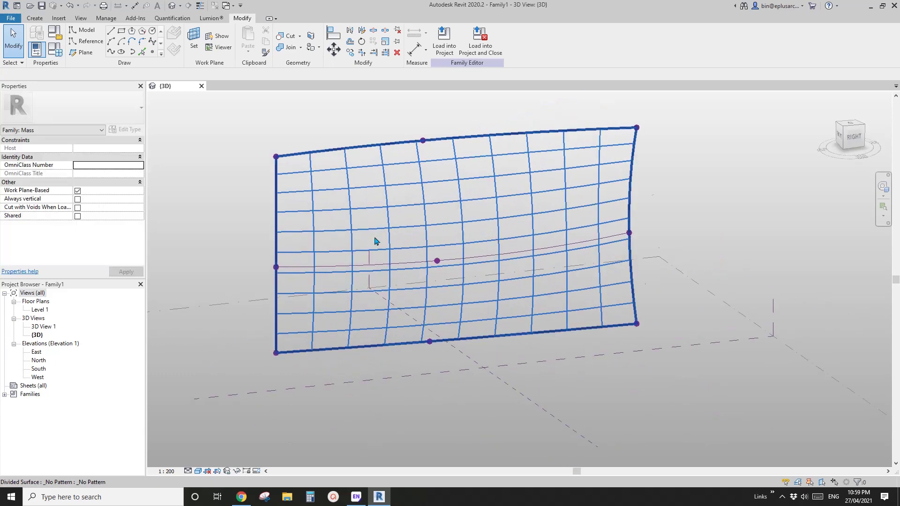
shift+middle_drag(467, 257, 428, 178)
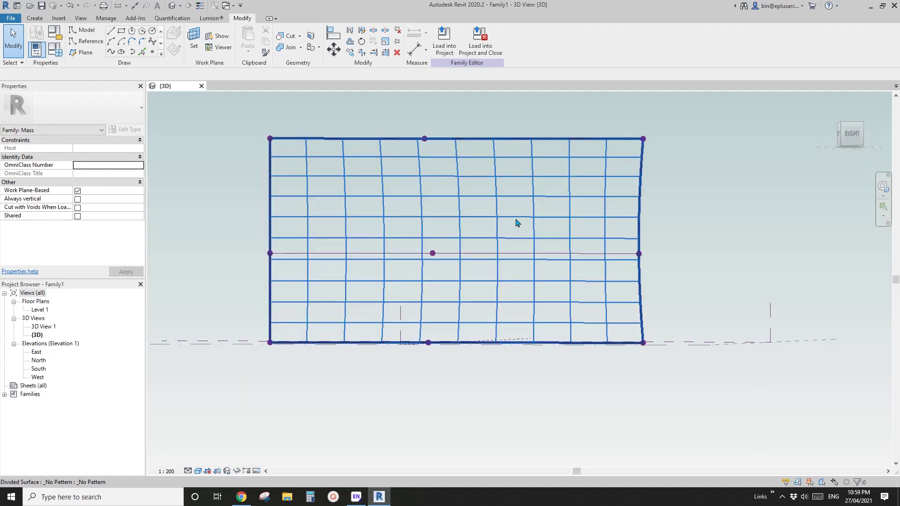
shift+middle_drag(502, 243, 472, 296)
scroll(367, 263, down, 2)
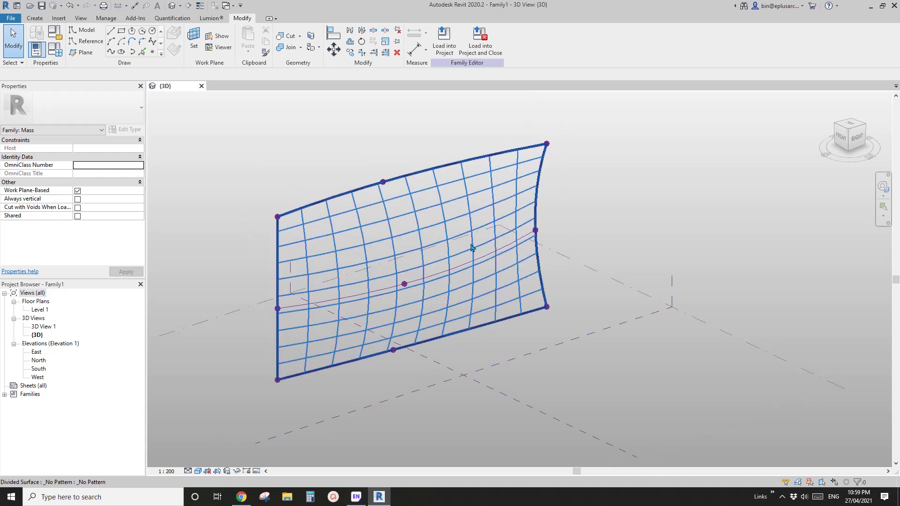
scroll(454, 266, down, 2)
middle_drag(440, 282, 495, 280)
shift+middle_drag(495, 280, 492, 284)
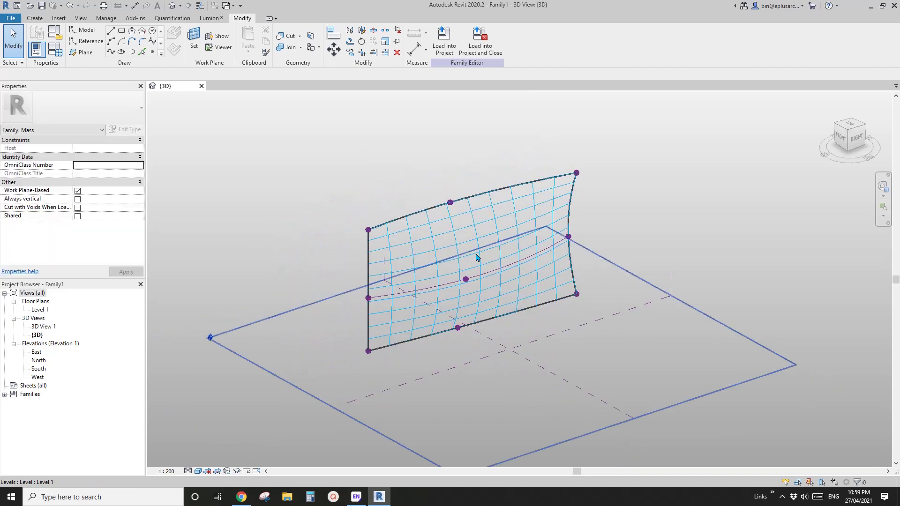
- Set both the U Grid and V Grid layouts of the divided surface to None
scroll(531, 209, up, 1)
click(491, 239)
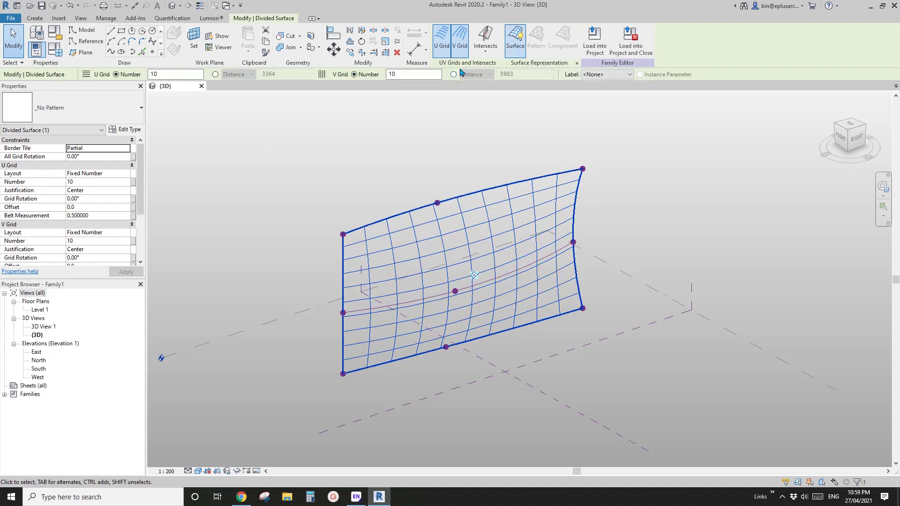
click(112, 173)
click(126, 173)
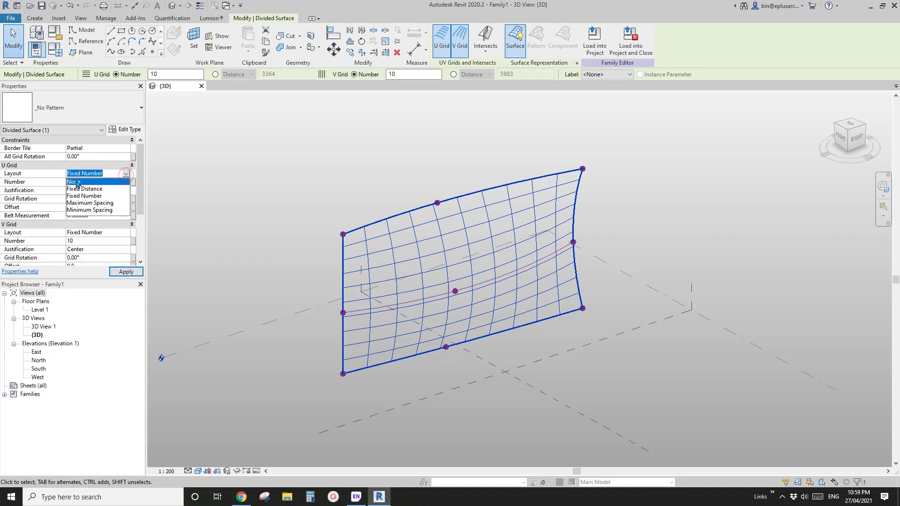
click(80, 181)
click(113, 190)
click(126, 190)
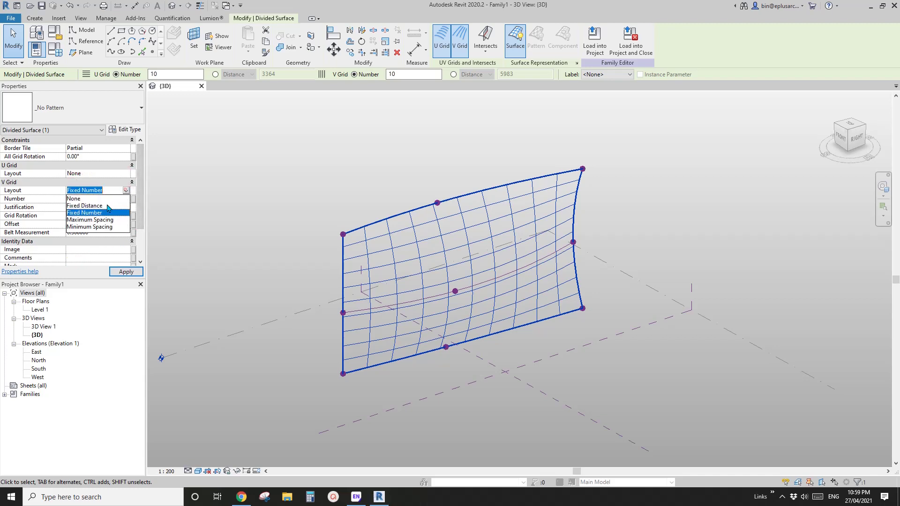
click(80, 197)
middle_drag(344, 197, 349, 166)
click(216, 233)
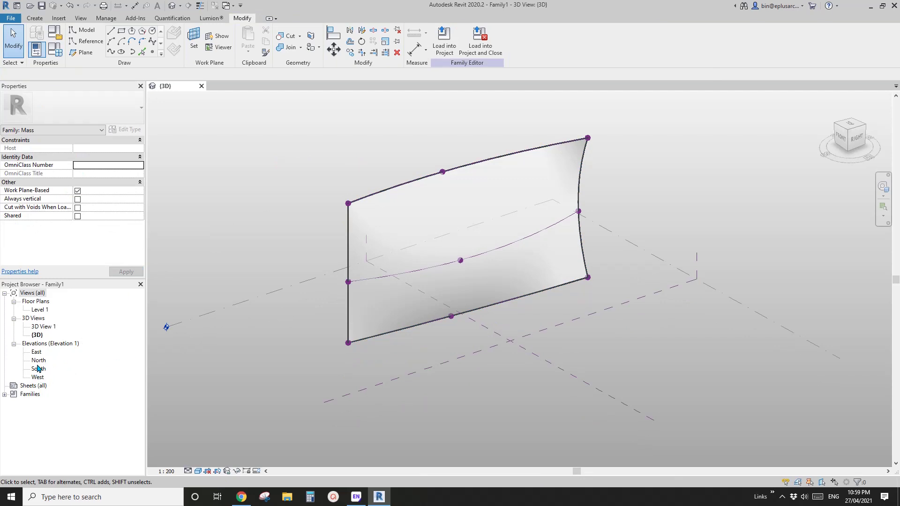
- Open the Level 1 floor plan and draw a horizontal reference plane across the surface near its upper end
double_click(40, 311)
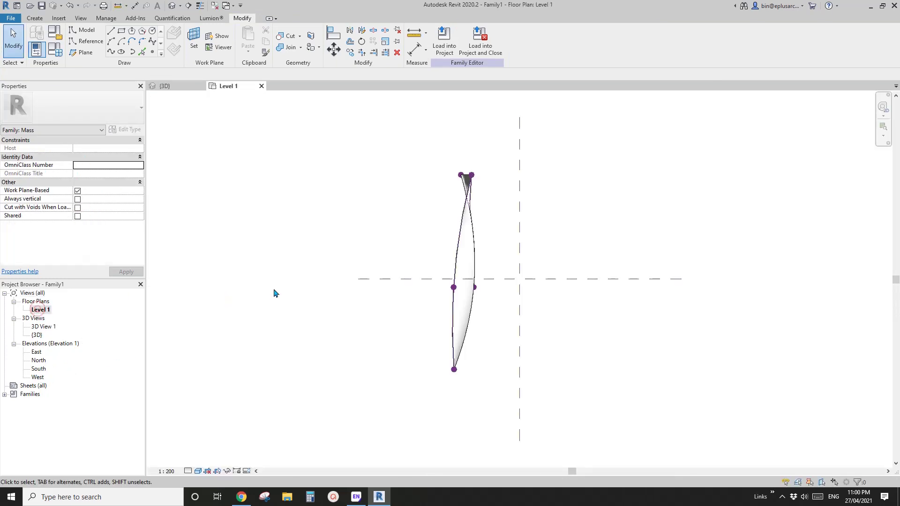
middle_drag(438, 293, 413, 308)
key(r)
key(p)
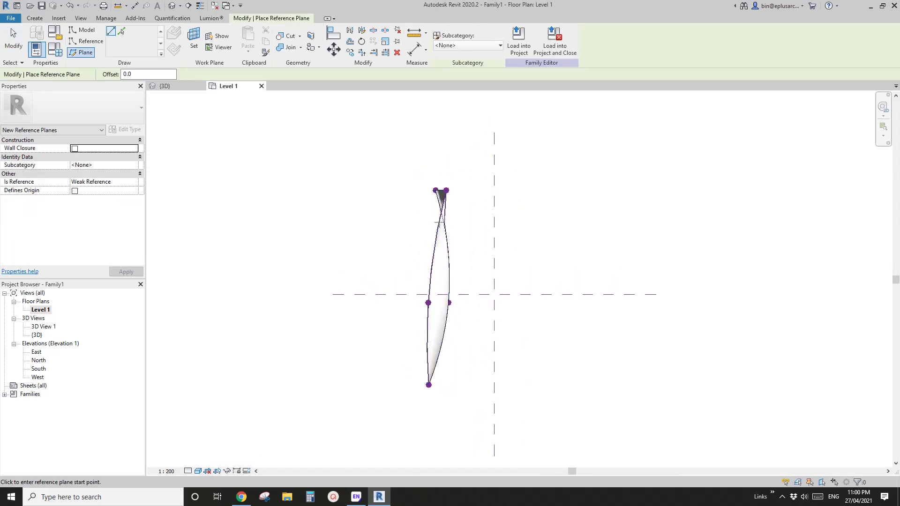
click(359, 200)
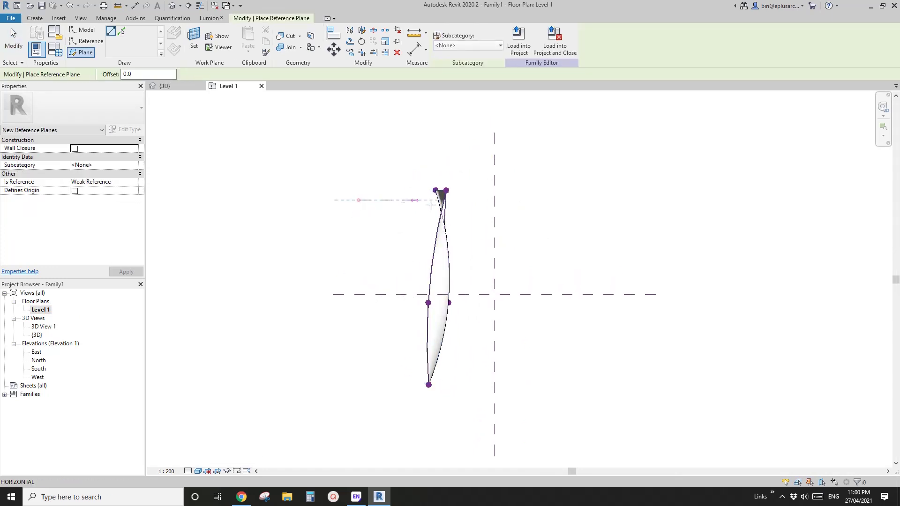
click(561, 200)
key(Escape)
key(Escape)
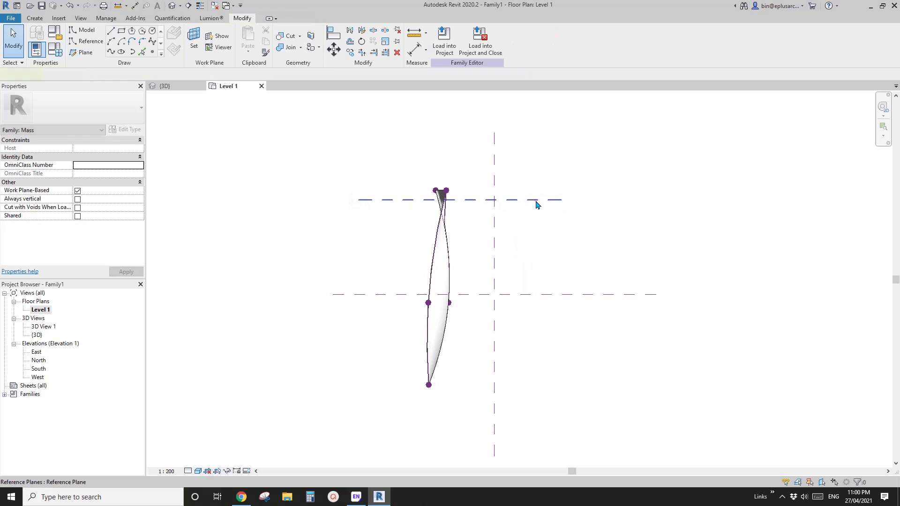
- Copy the new reference plane down the surface 15 times at 3000 spacing, using the Multiple option
click(536, 200)
key(m)
key(v)
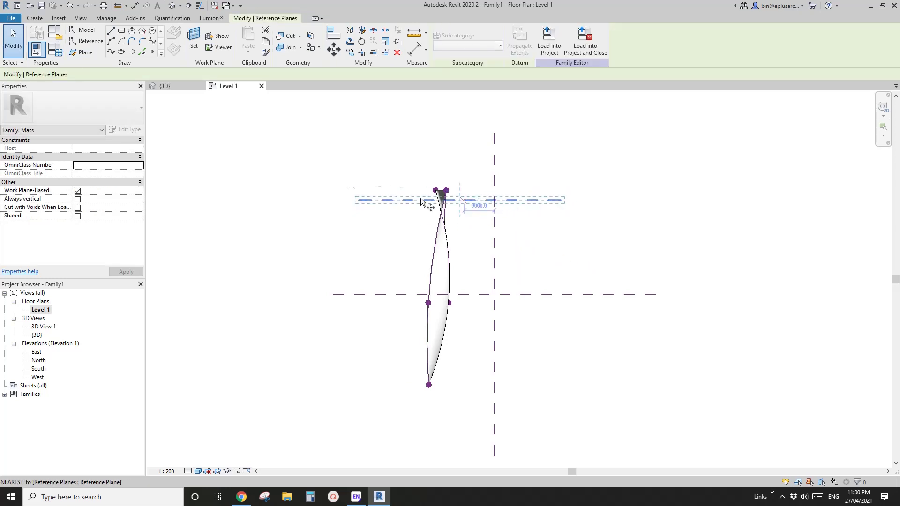
click(592, 140)
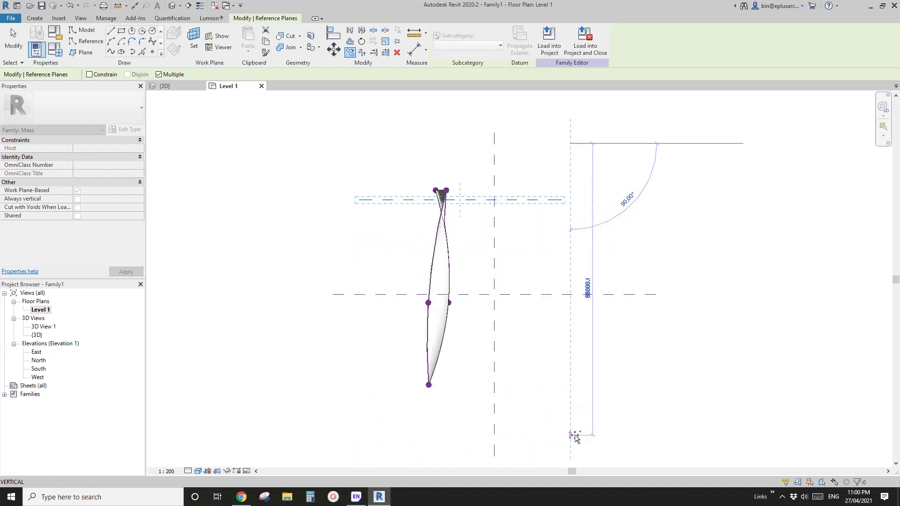
text(3)
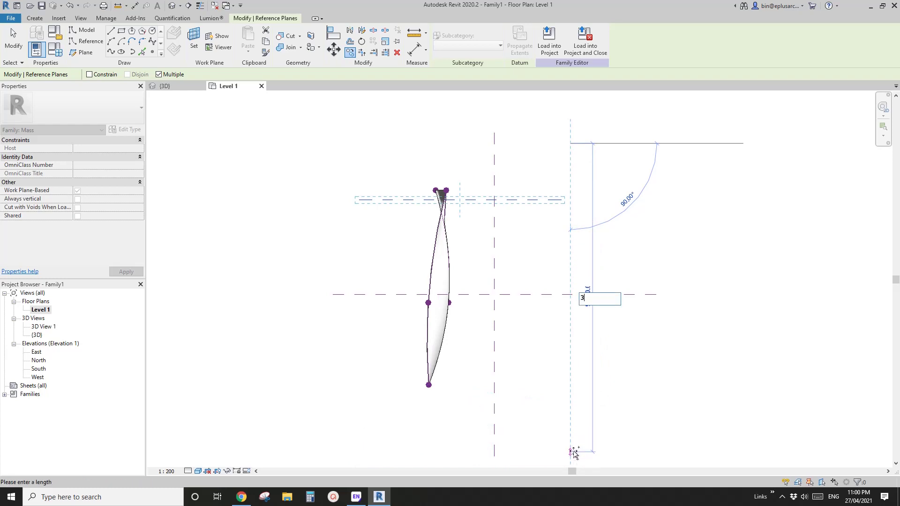
text(000)
key(BackSpace)
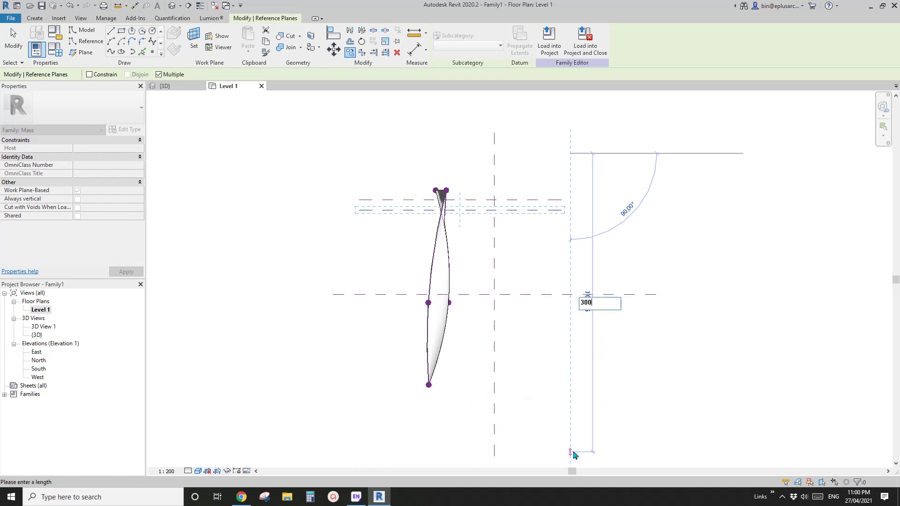
key(BackSpace)
key(BackSpace)
key(BackSpace)
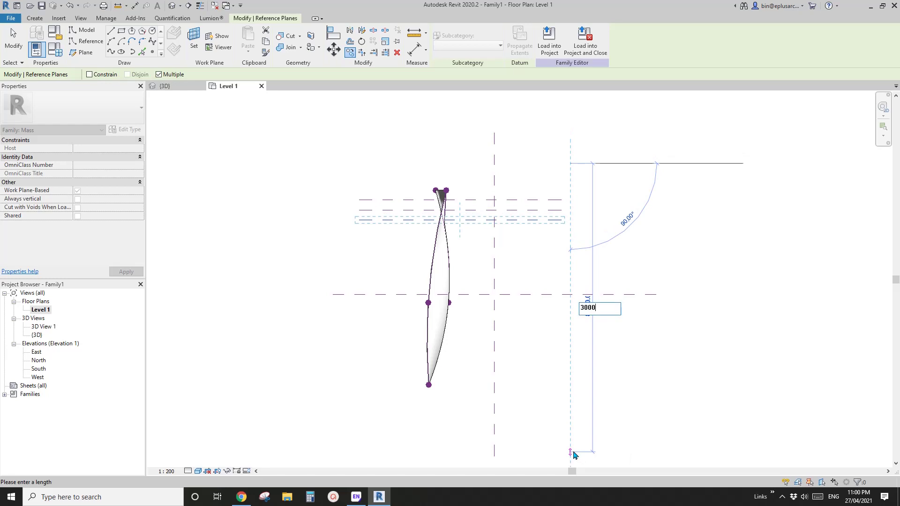
key(BackSpace)
key(BackSpace)
key(BackSpace)
text(0)
key(Return)
text(3000)
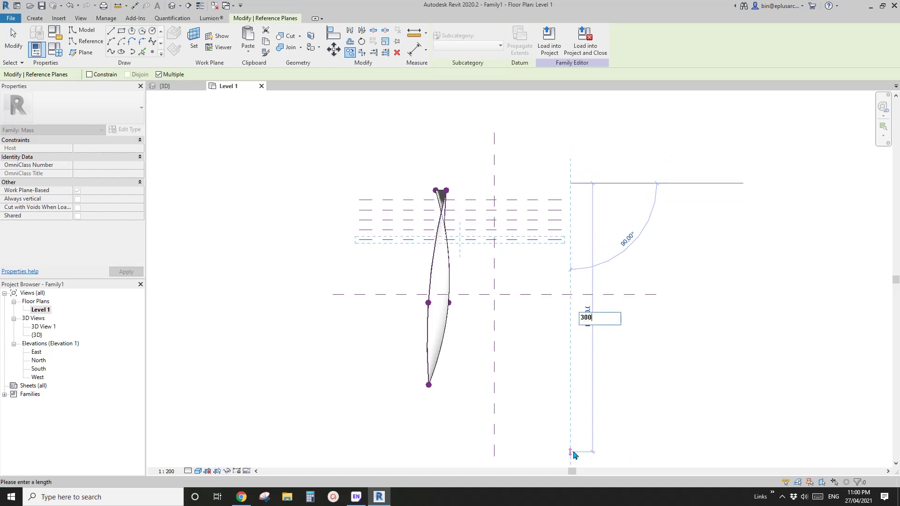
key(Return)
text(3)
key(BackSpace)
key(BackSpace)
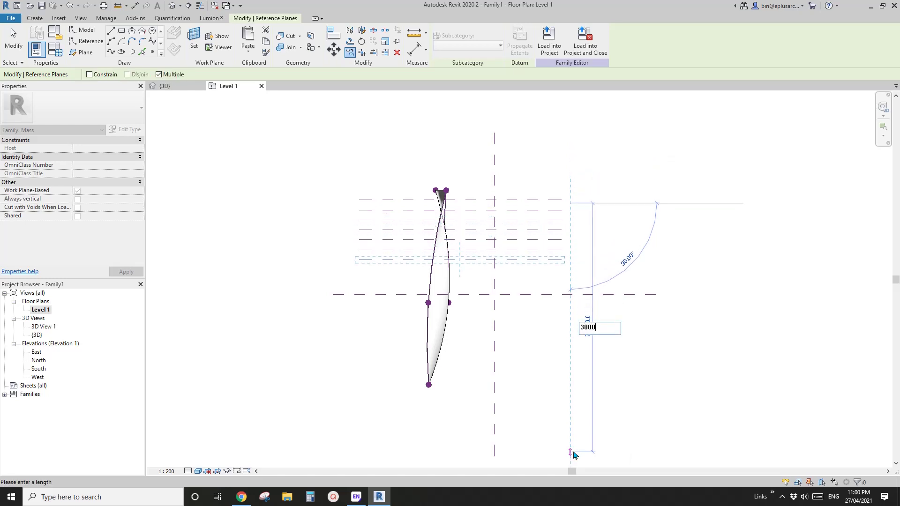
key(Return)
text(3000)
key(Return)
text(3000)
key(Return)
text(3)
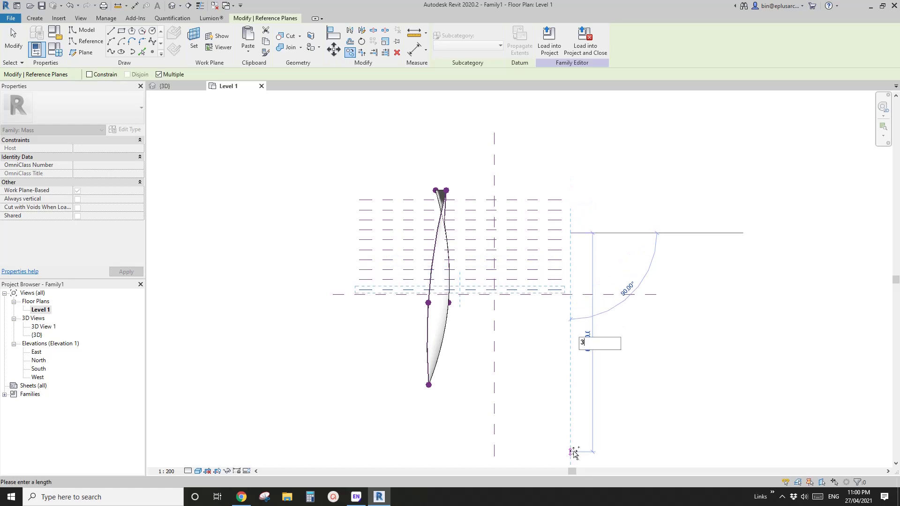
key(BackSpace)
key(BackSpace)
key(BackSpace)
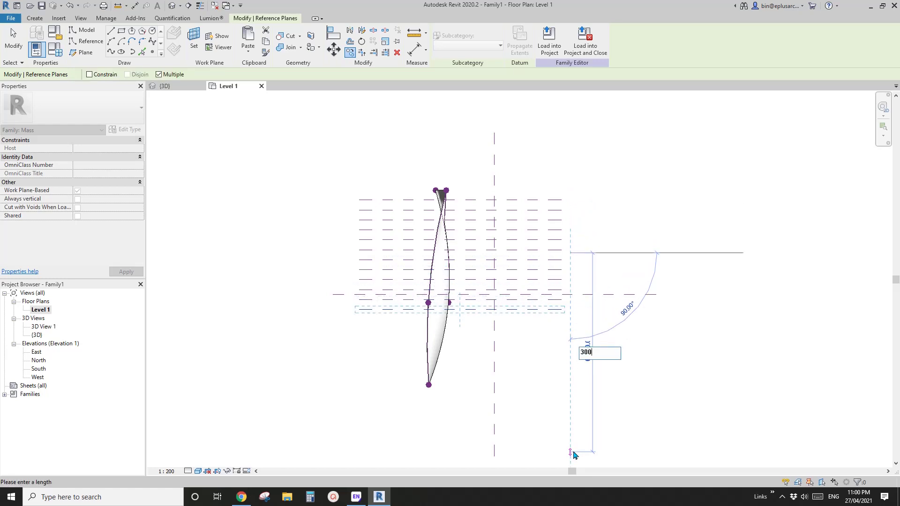
key(BackSpace)
key(BackSpace)
key(BackSpace)
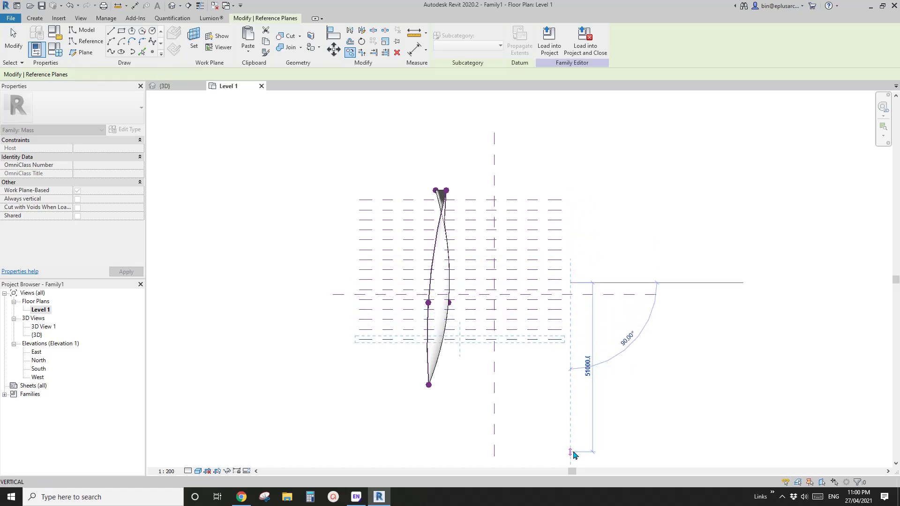
key(Escape)
key(Escape)
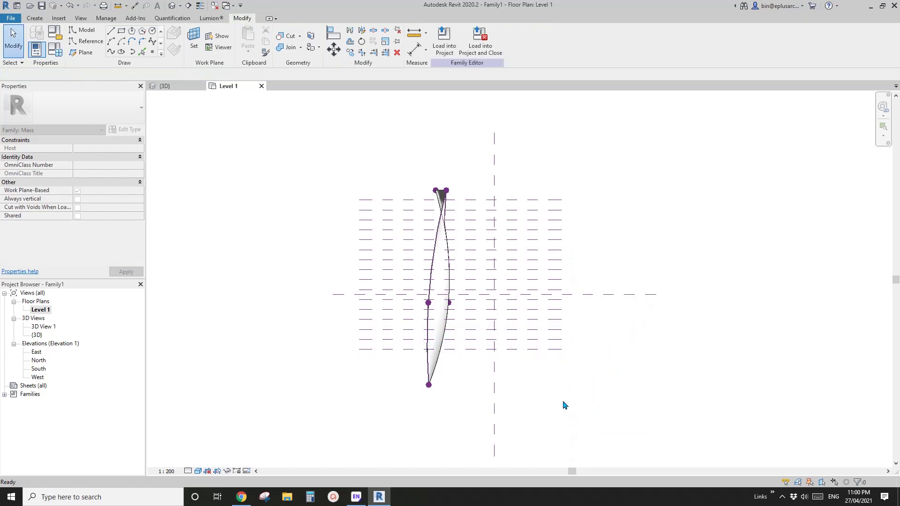
- In the East elevation, copy the two leftmost vertical reference planes toward the surface's left edge, continuing the same spacing
scroll(535, 338, up, 2)
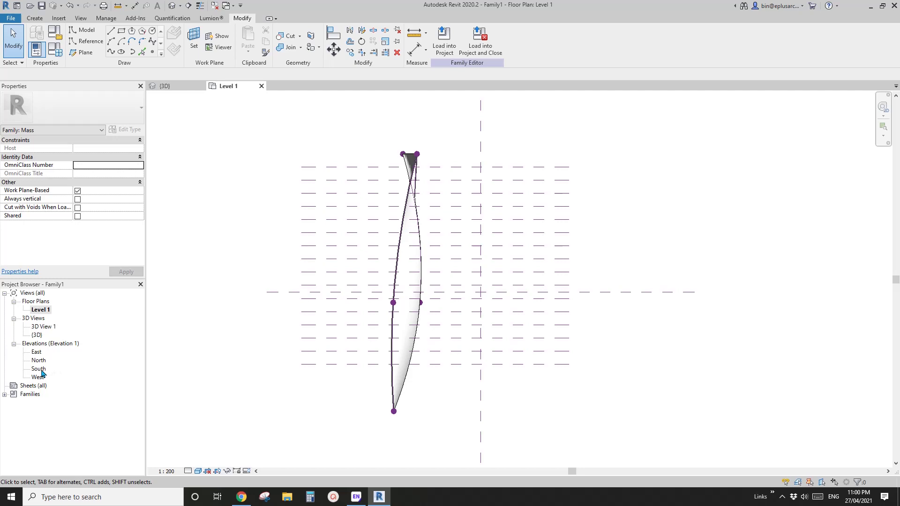
scroll(422, 269, down, 1)
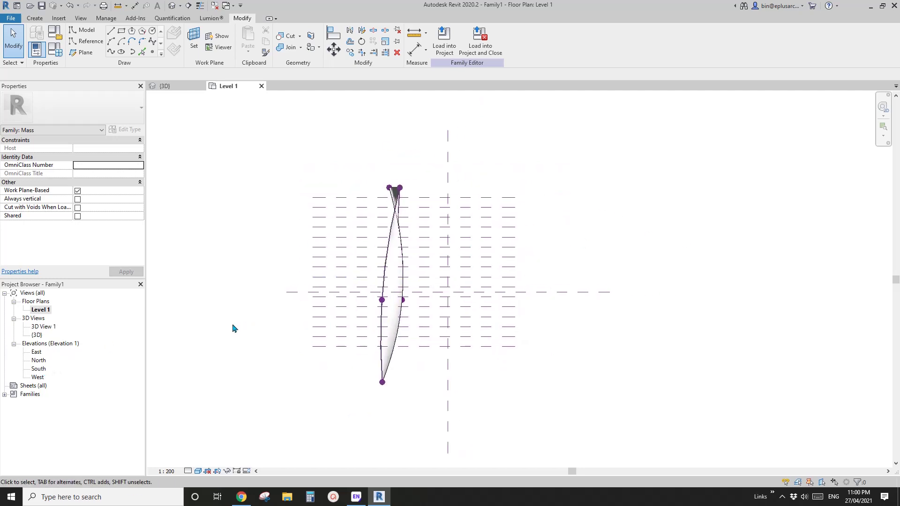
double_click(37, 354)
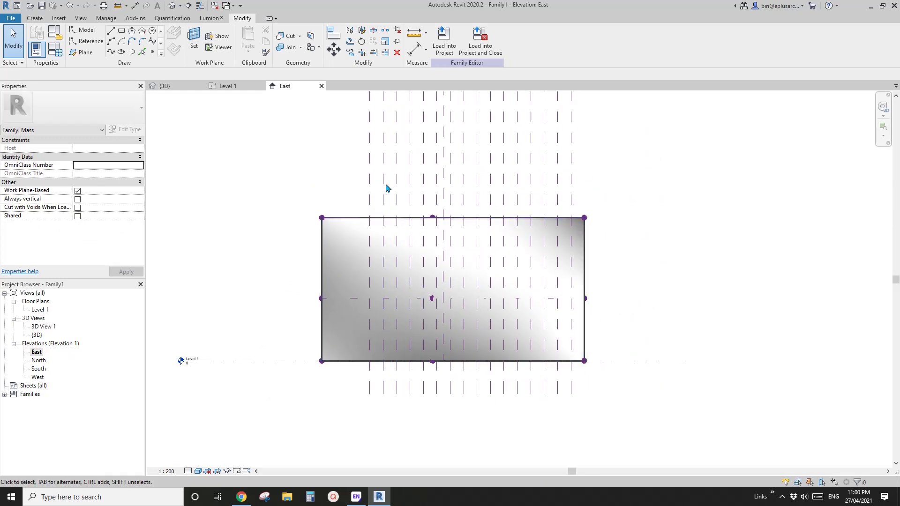
scroll(392, 170, up, 2)
click(391, 149)
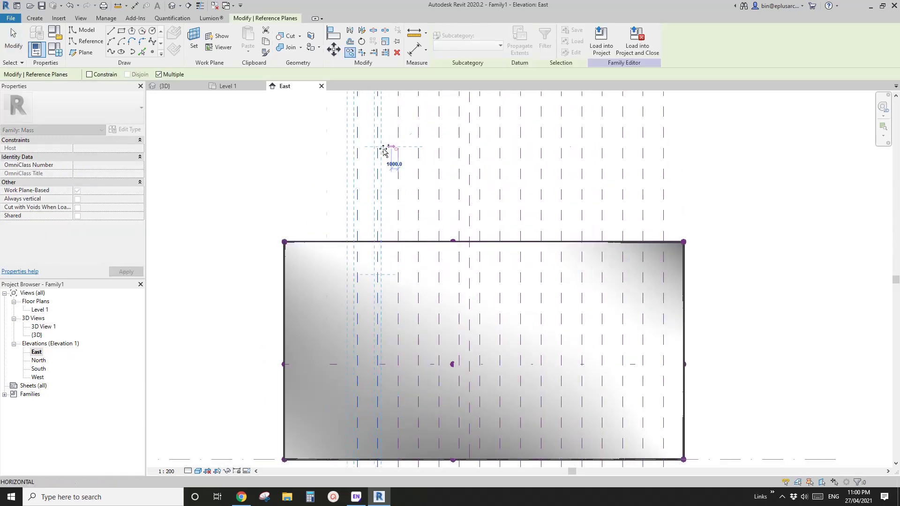
click(358, 149)
key(Escape)
key(Escape)
scroll(378, 237, down, 1)
middle_drag(378, 238, 394, 249)
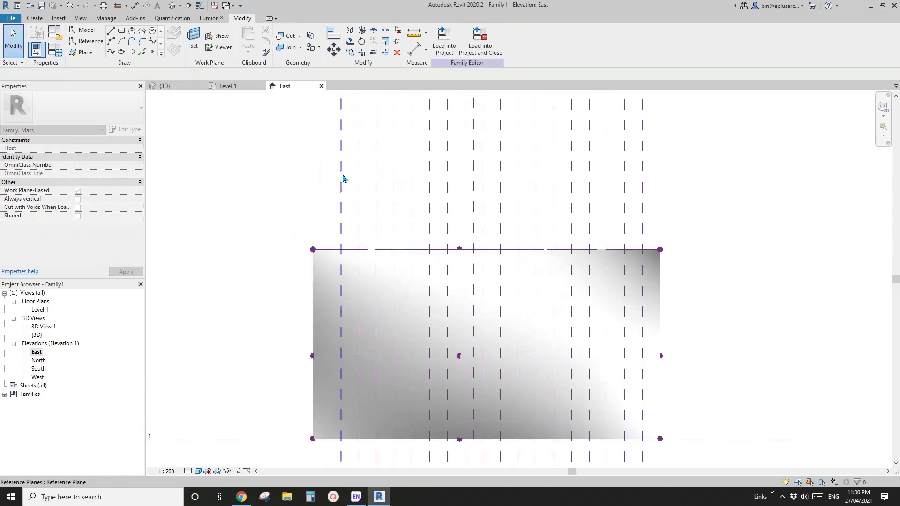
click(342, 174)
key(c)
key(o)
key(c)
key(c)
click(367, 169)
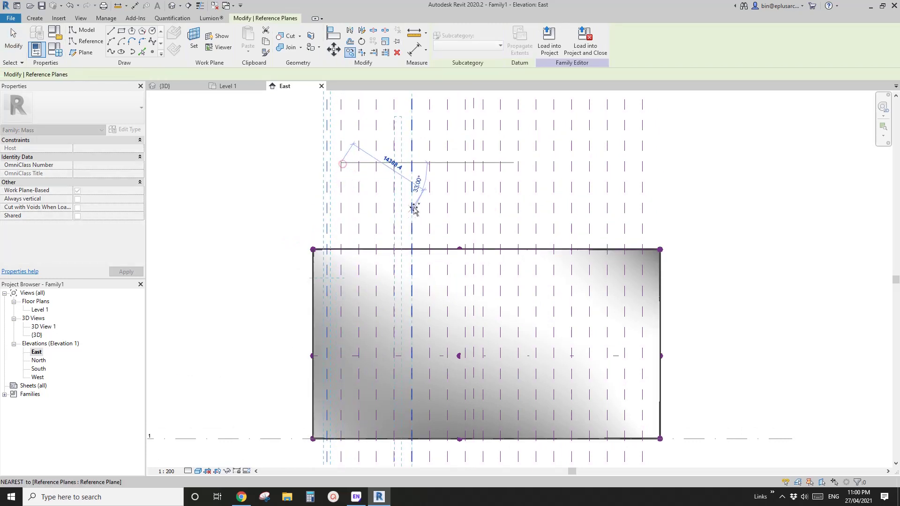
key(Escape)
key(e)
- Copy the rightmost vertical reference plane clear of the surface and rotate the copy 90° to make it horizontal
scroll(352, 213, down, 3)
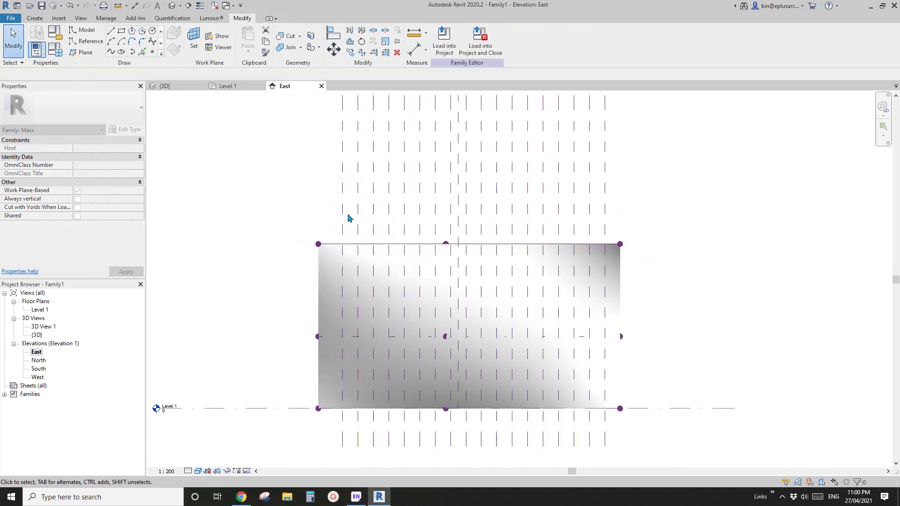
middle_drag(435, 229, 415, 230)
middle_drag(485, 220, 487, 232)
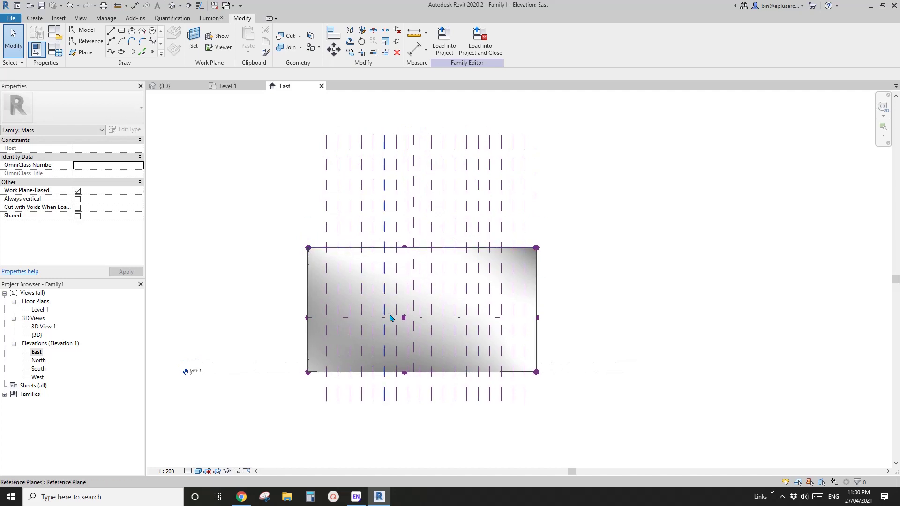
middle_drag(378, 309, 400, 280)
scroll(402, 280, down, 1)
scroll(457, 258, up, 2)
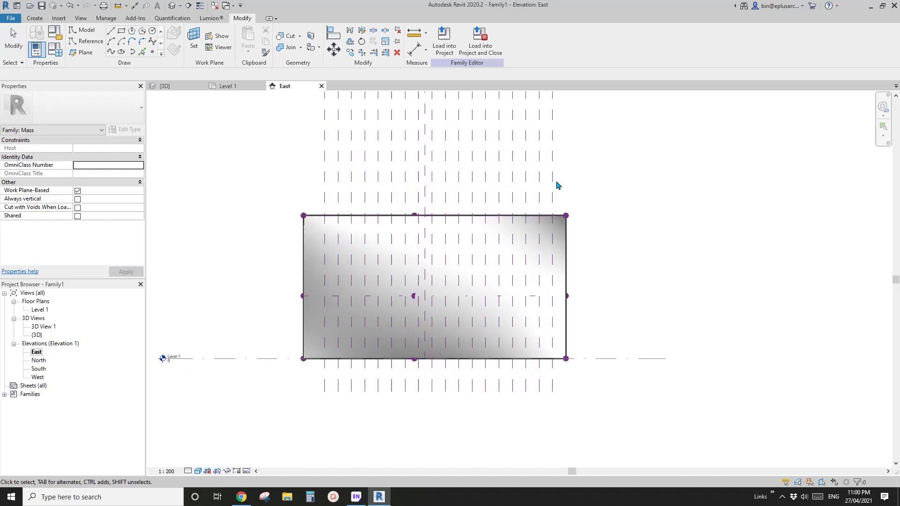
click(552, 153)
scroll(573, 201, down, 1)
middle_drag(573, 202, 502, 248)
key(c)
key(o)
click(528, 225)
middle_drag(585, 248, 567, 241)
click(624, 230)
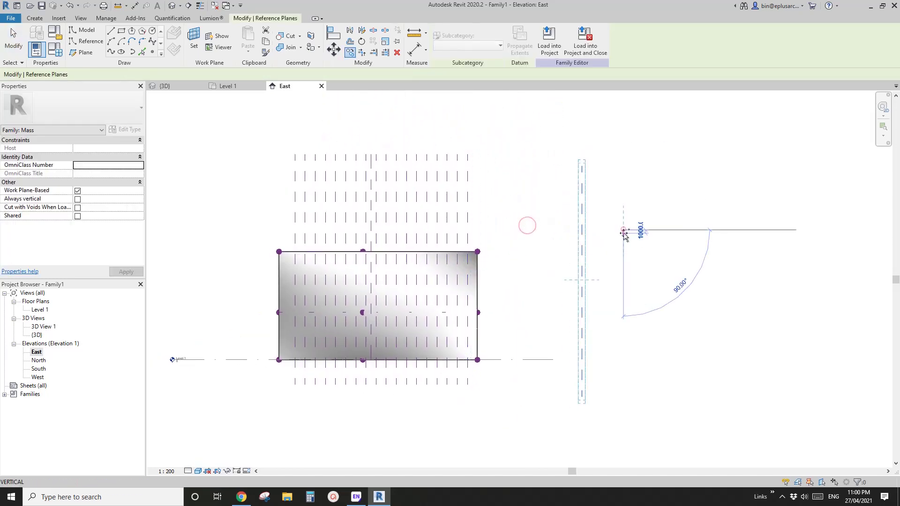
click(624, 234)
key(Return)
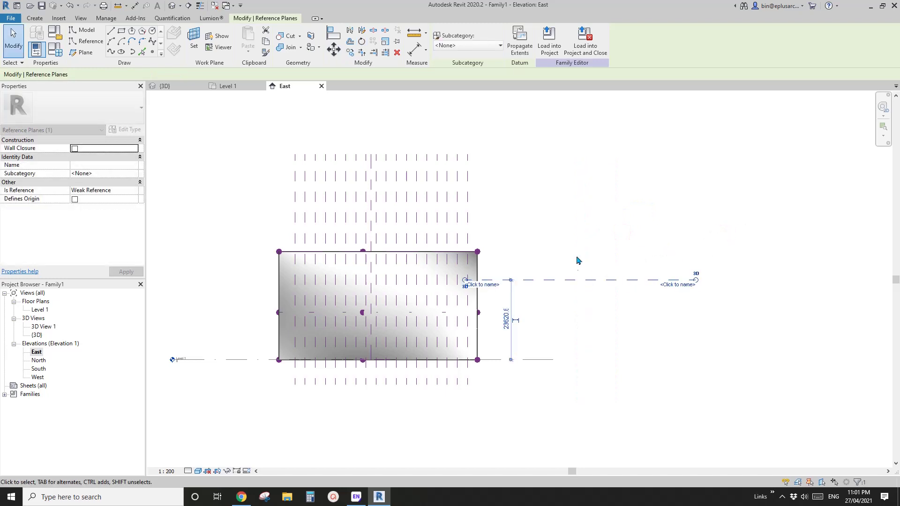
- Move the horizontal reference plane across the surface, 3000 above Level 1
middle_drag(606, 289, 615, 277)
drag(625, 268, 421, 338)
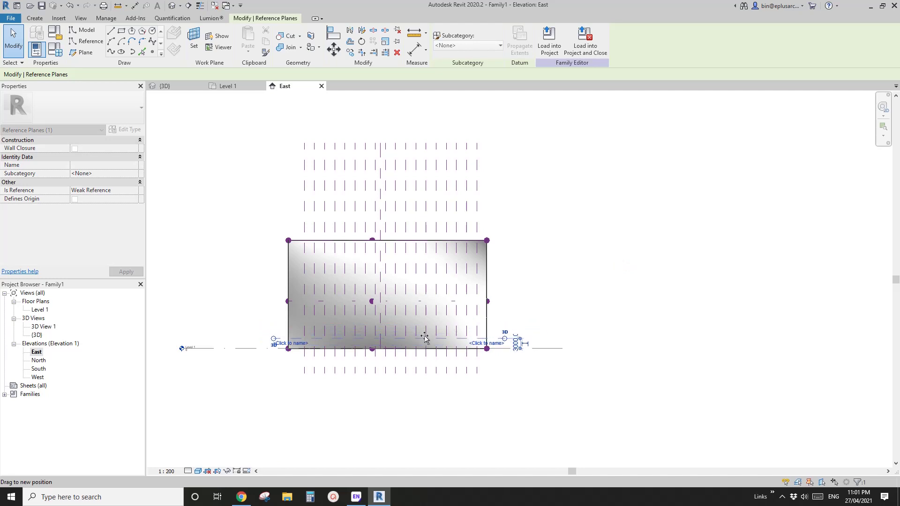
scroll(499, 330, up, 2)
key(Escape)
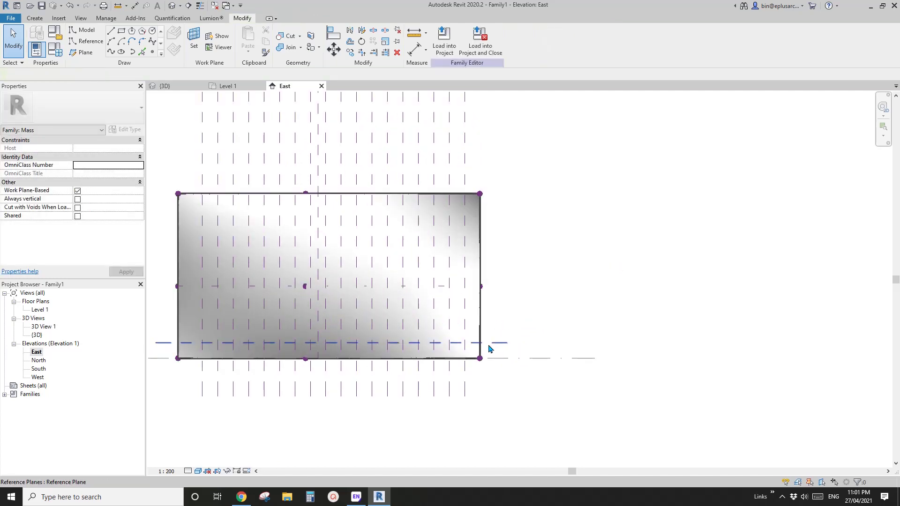
- Copy the horizontal reference plane upward three times at 3000 spacing
click(489, 346)
middle_drag(520, 346, 569, 336)
key(c)
key(o)
click(541, 349)
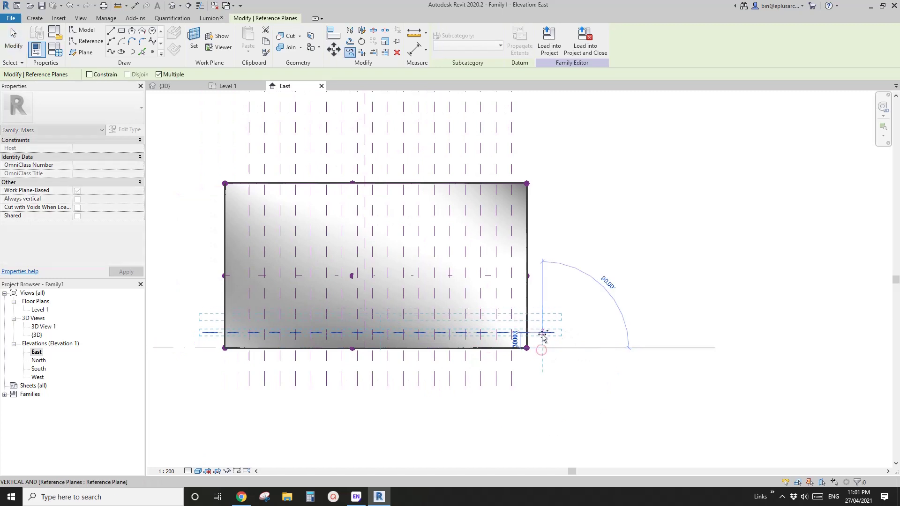
click(542, 334)
click(543, 317)
click(543, 301)
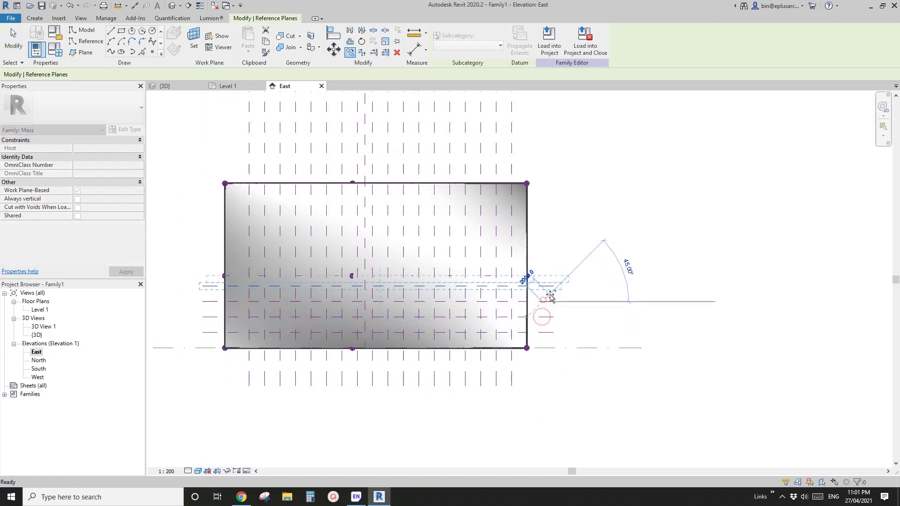
key(Escape)
- Copy the four horizontal reference planes together to the upper half of the surface
drag(572, 269, 553, 347)
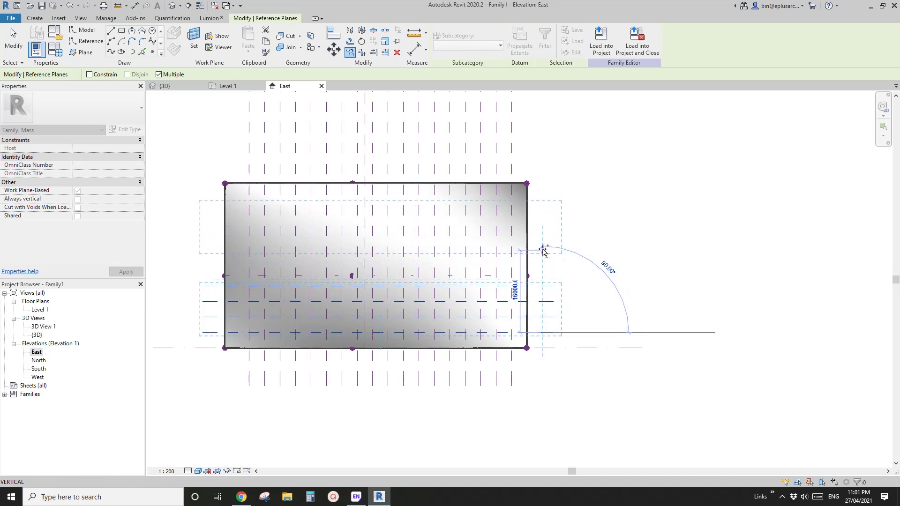
click(542, 246)
key(Escape)
key(Escape)
scroll(418, 295, up, 2)
scroll(613, 295, down, 1)
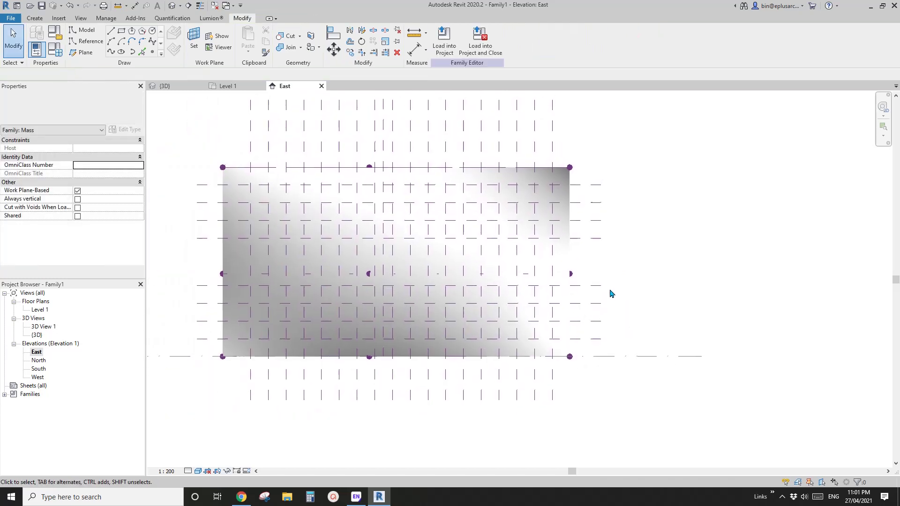
- Move the upper two horizontal reference planes of the lower group up by about 3000
click(595, 285)
key(Escape)
middle_drag(599, 304, 603, 303)
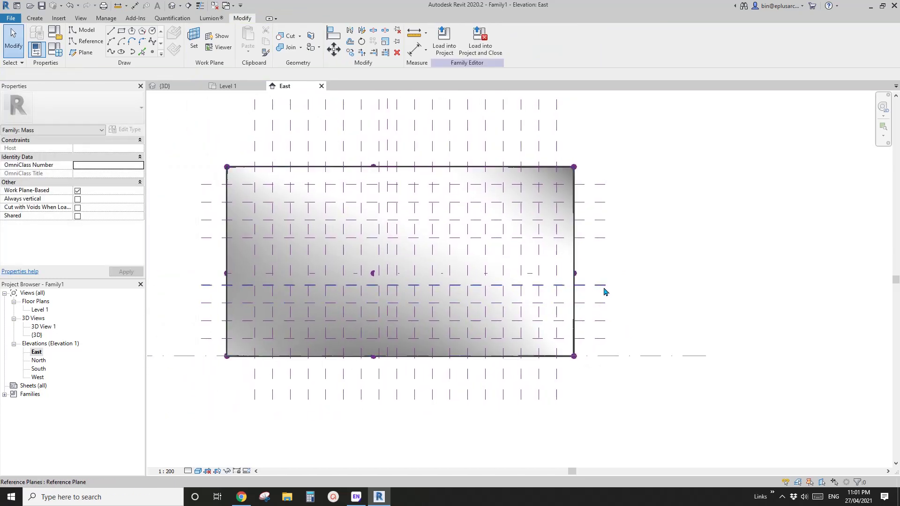
drag(595, 312, 596, 311)
middle_drag(613, 282, 628, 272)
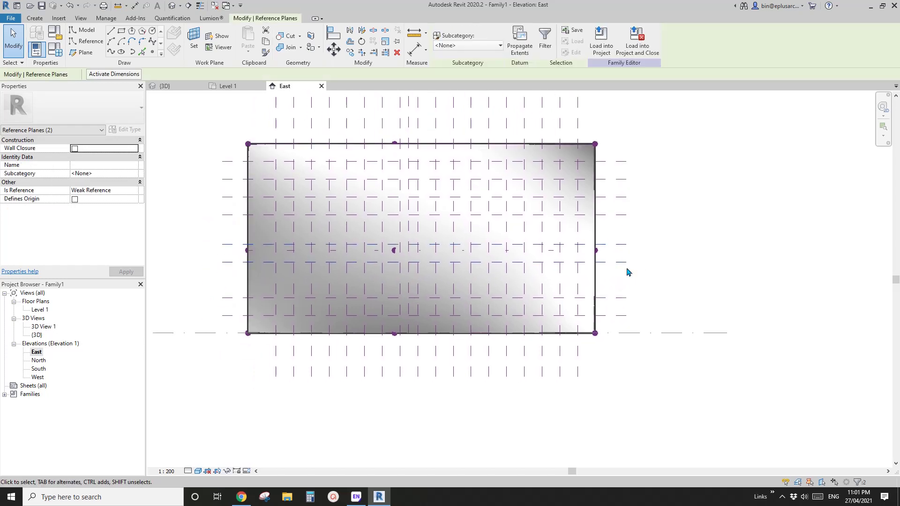
- Rotate the horizontal reference plane just above the surface's middle slightly counterclockwise so it slopes up toward the right edge
click(617, 254)
click(627, 245)
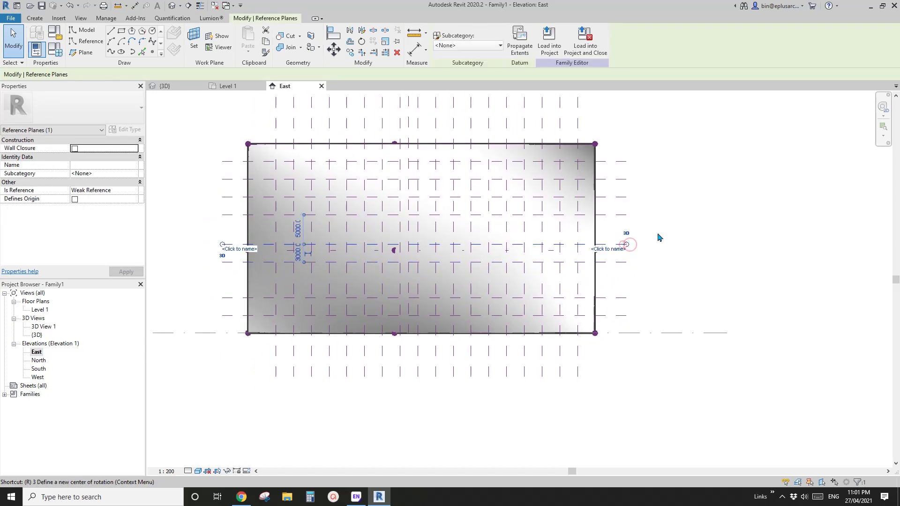
click(699, 203)
click(625, 244)
key(o)
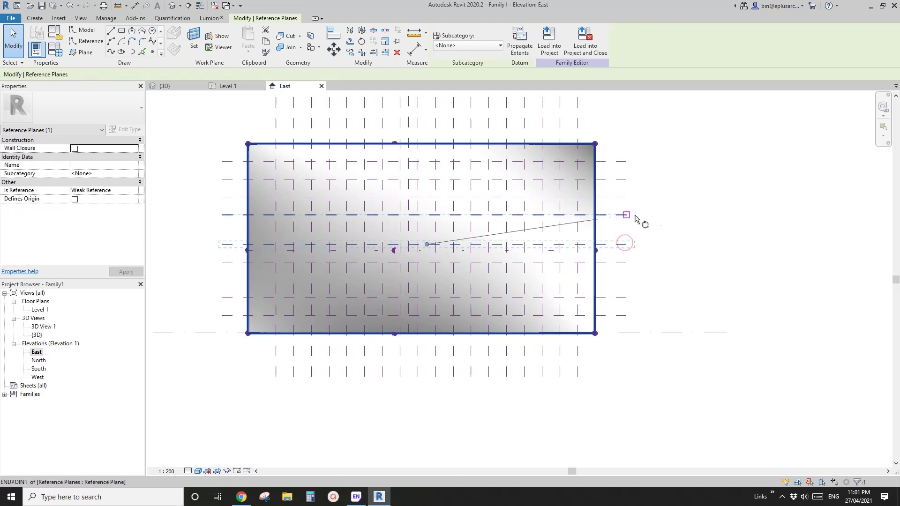
click(690, 204)
click(689, 191)
- Rotate the second horizontal reference plane from the surface's upper edge 3° clockwise
click(621, 180)
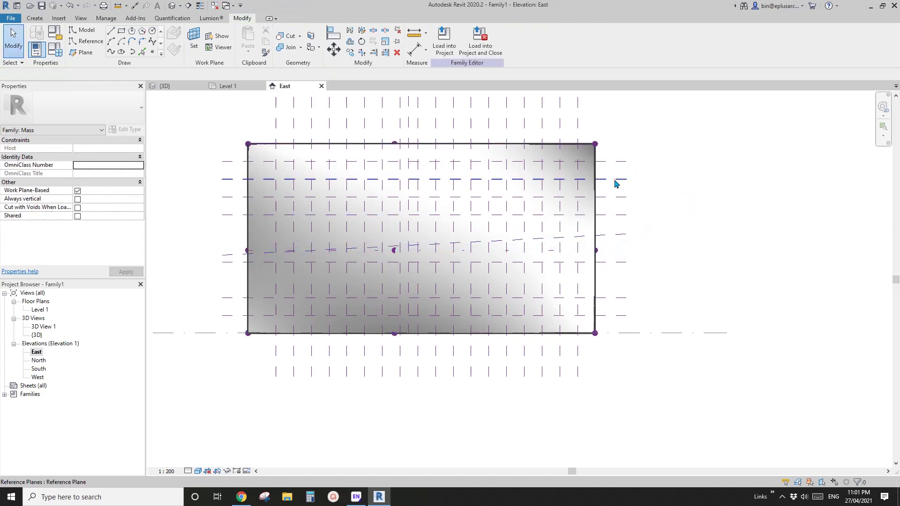
key(o)
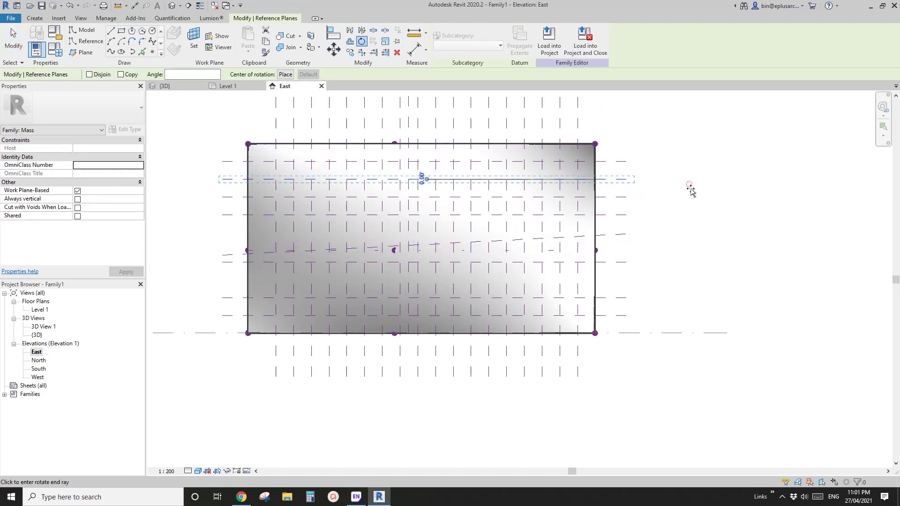
click(690, 186)
scroll(694, 194, up, 1)
click(695, 196)
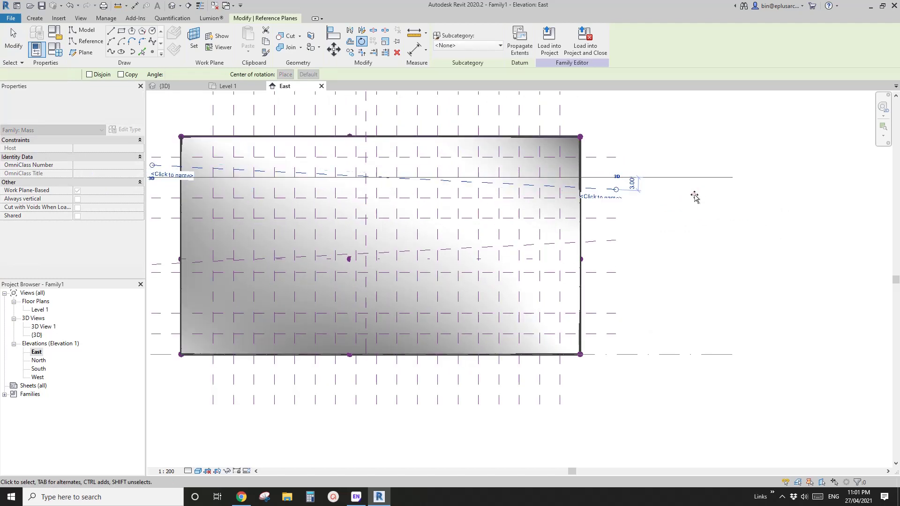
click(694, 195)
- Rotate two neighbouring vertical reference planes in the right half of the surface together by about 3°
middle_drag(490, 109, 512, 206)
drag(512, 171, 493, 175)
key(r)
key(o)
click(571, 156)
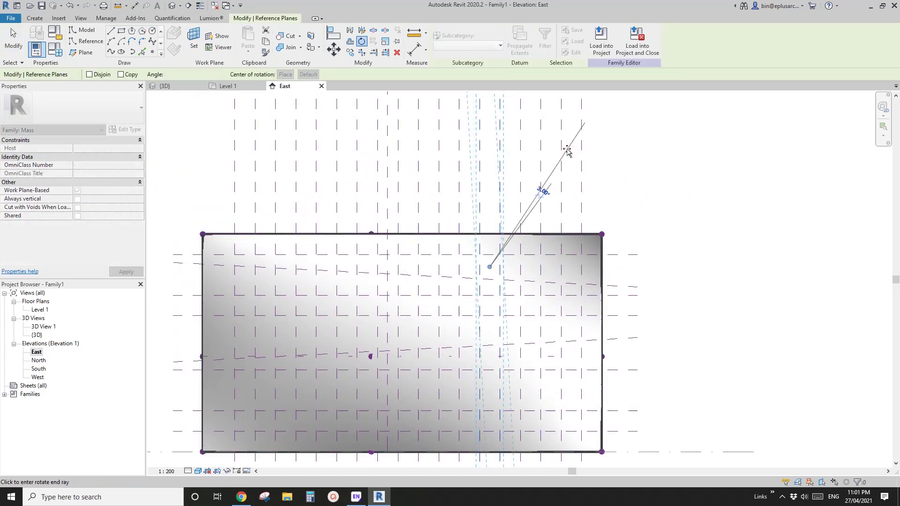
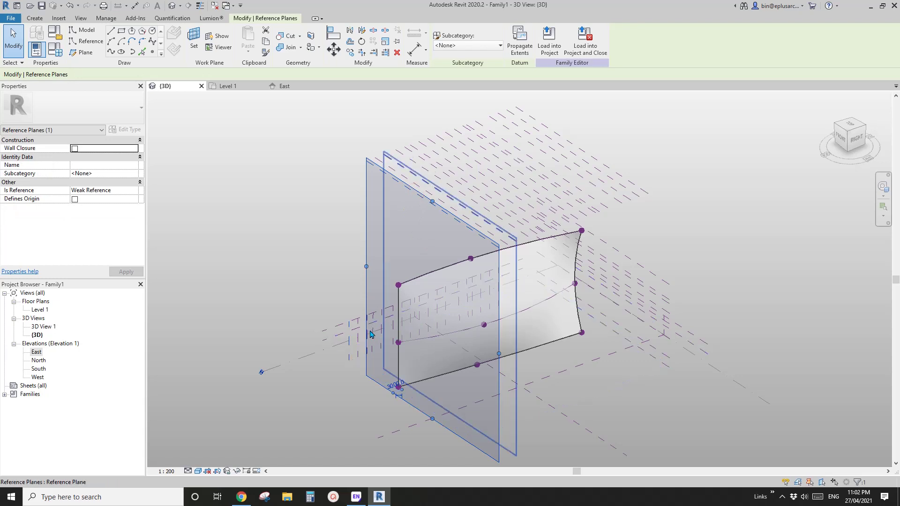
- Name the vertical reference plane nearest the surface's front end "a"
middle_drag(400, 344, 422, 304)
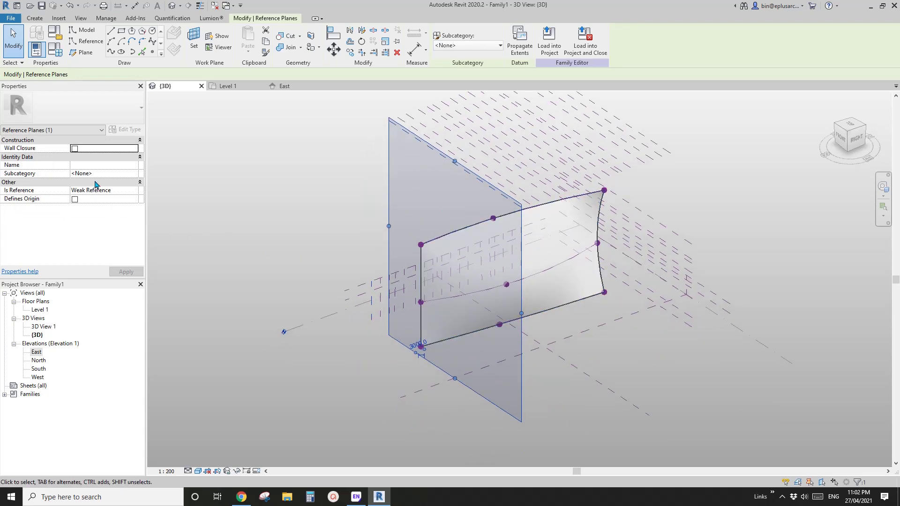
click(95, 165)
click(211, 163)
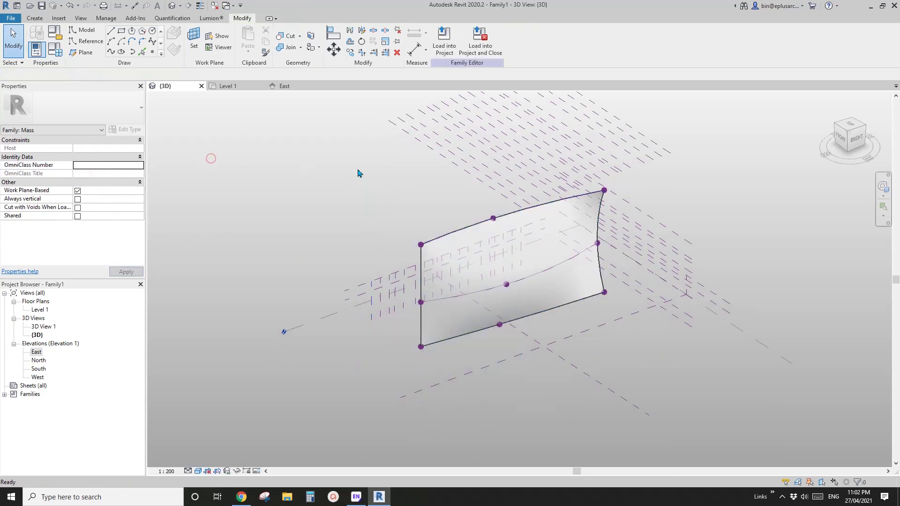
- Review the named references that can intersect the divided surface and close the list without applying any
click(477, 234)
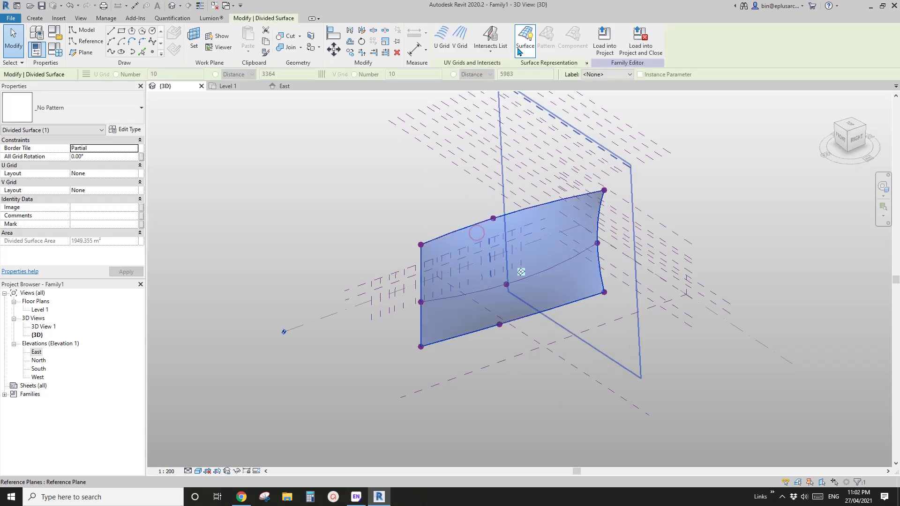
click(491, 51)
click(503, 87)
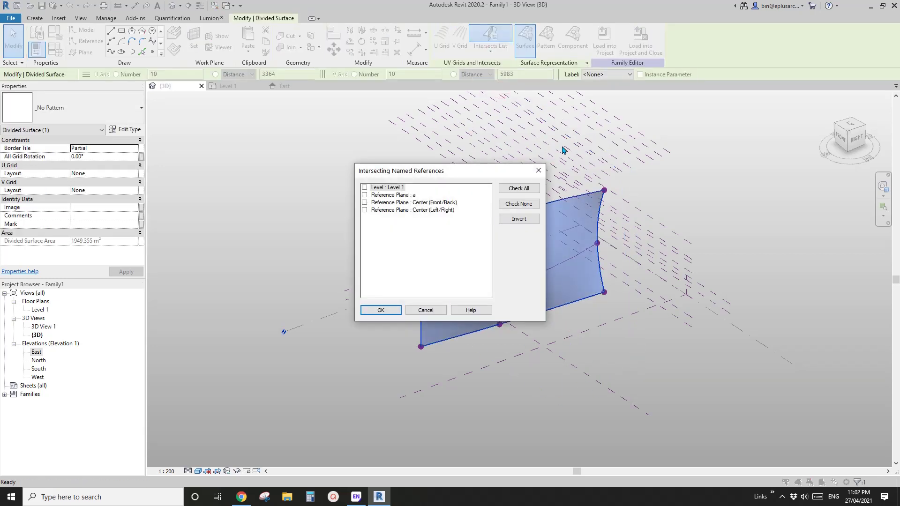
shift+click(412, 210)
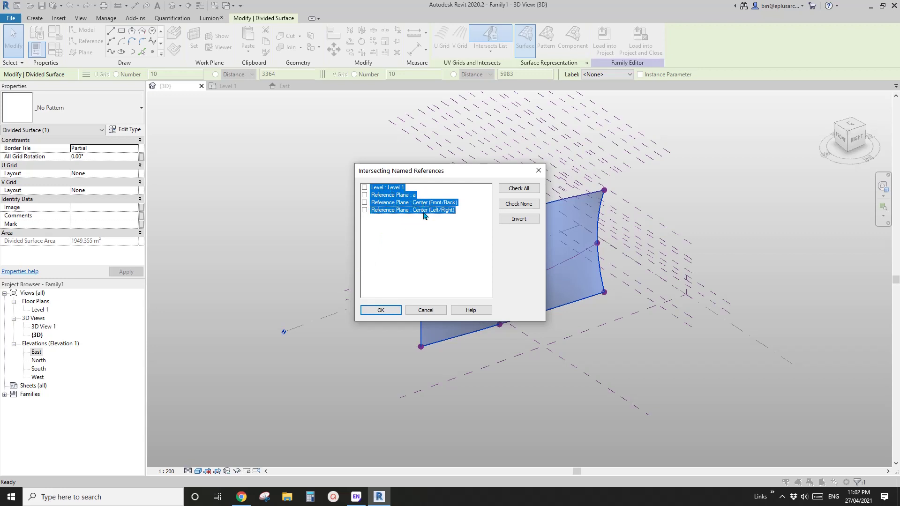
click(425, 311)
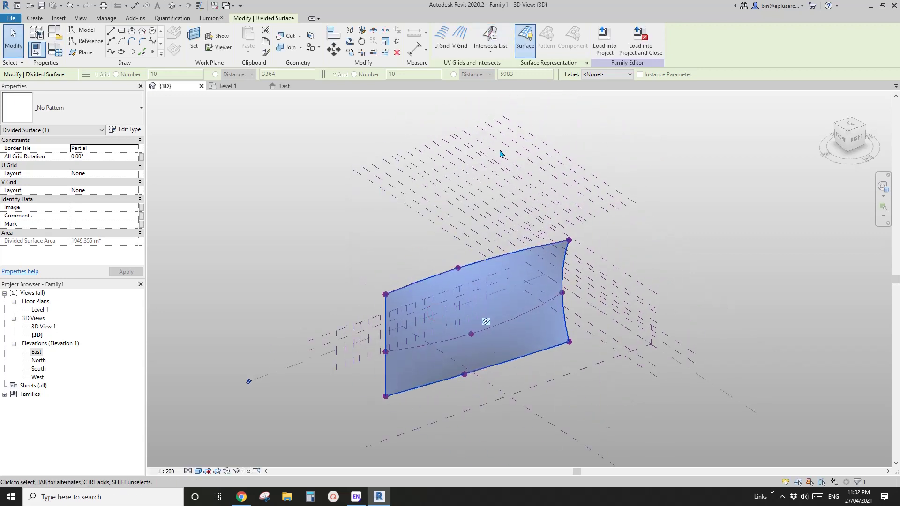
- Start dividing the surface with Intersects and pick all the vertical reference planes as splitting references
click(495, 56)
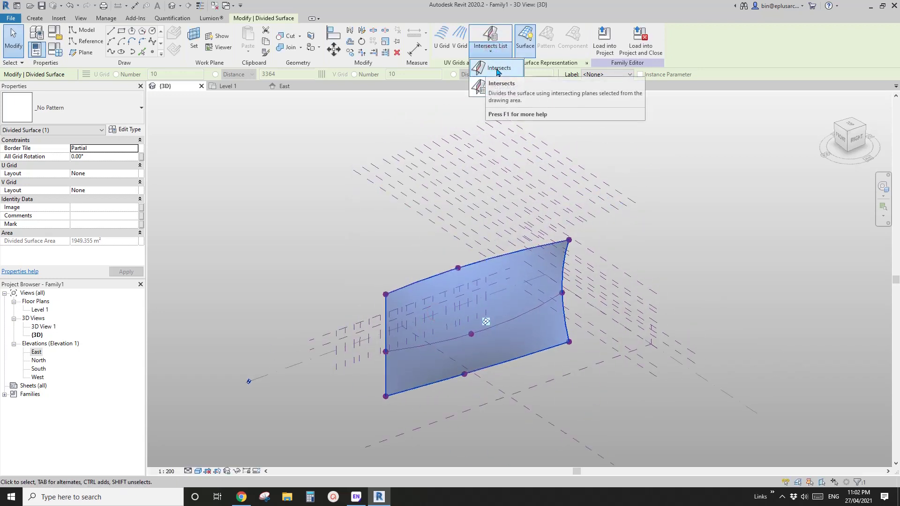
click(500, 72)
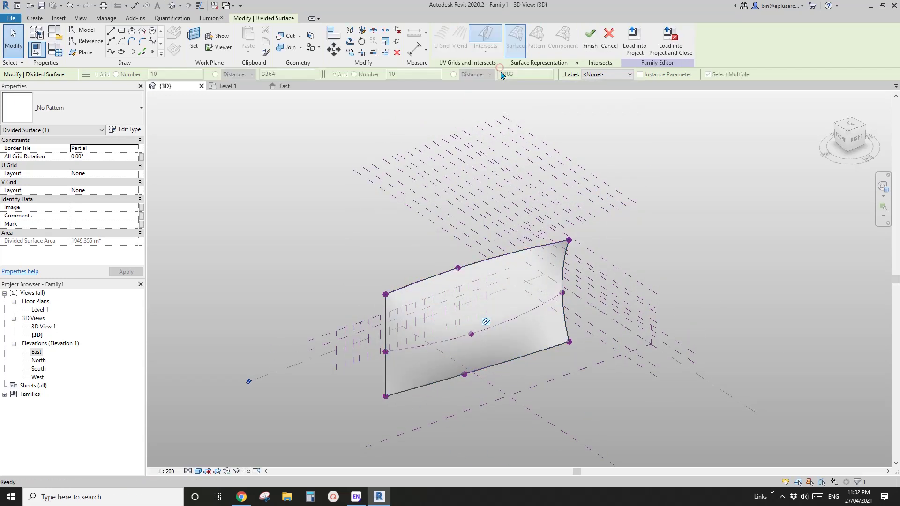
shift+middle_drag(503, 201, 490, 149)
drag(600, 119, 570, 125)
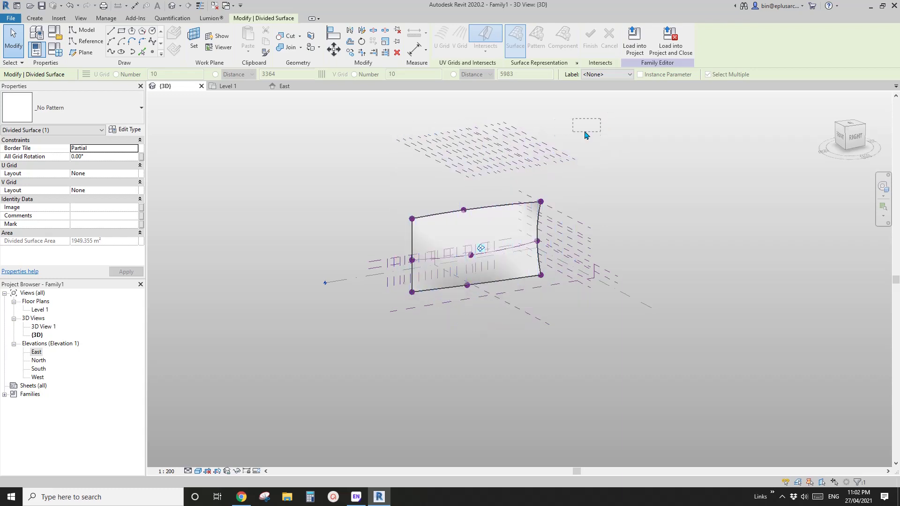
mouse_move(586, 129)
shift+middle_down()
mouse_move(522, 126)
mouse_move(617, 155)
mouse_move(588, 125)
shift+middle_up()
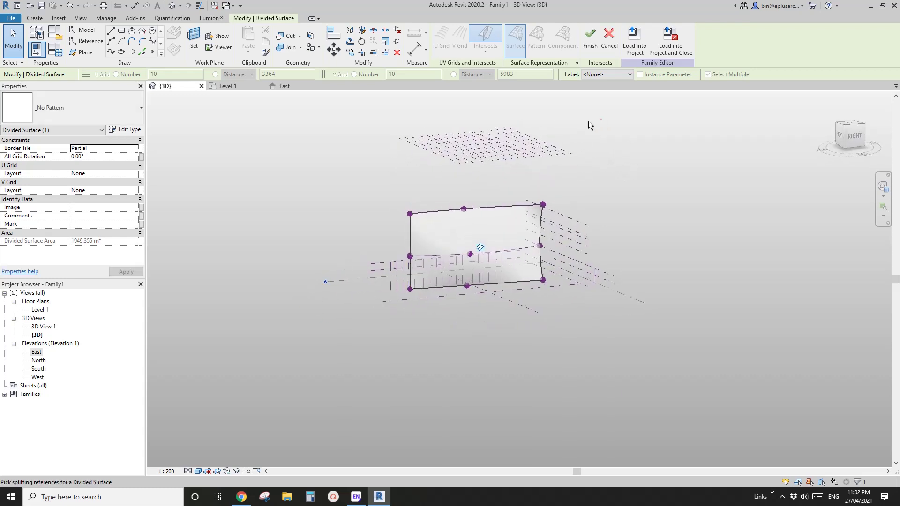
drag(601, 119, 391, 163)
- Add the horizontal reference planes to the splitting references and finish the surface division
shift+middle_drag(516, 155, 517, 254)
scroll(500, 203, up, 3)
drag(520, 238, 486, 188)
shift+middle_drag(485, 188, 584, 181)
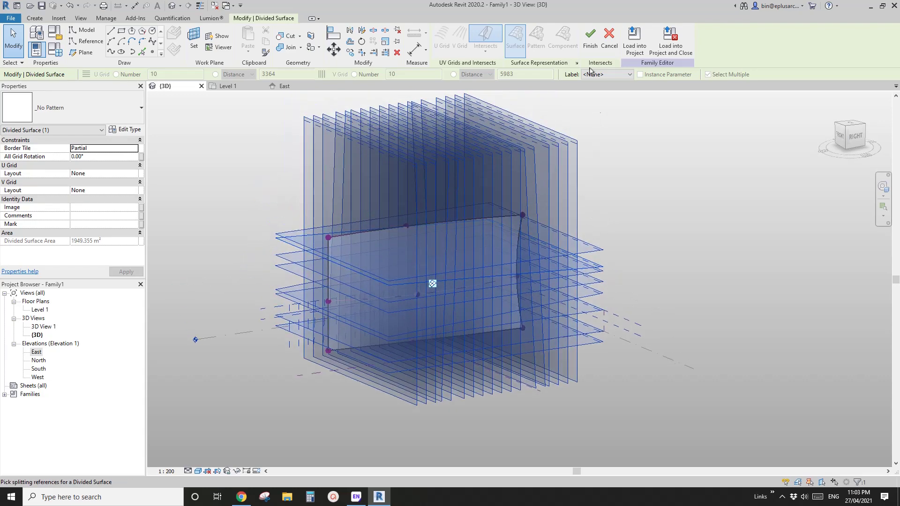
click(590, 37)
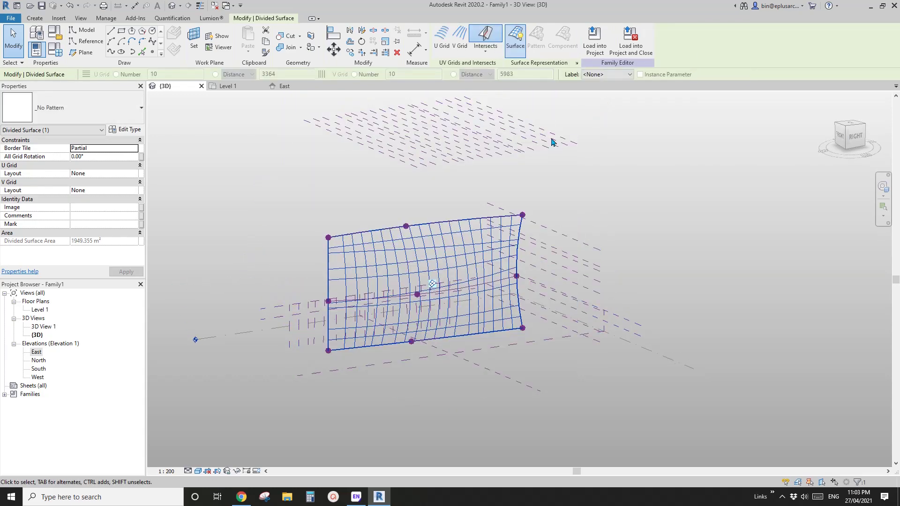
- Move the middle reference point of the surface's bottom edge horizontally so that the edge becomes curved
key(Escape)
click(365, 270)
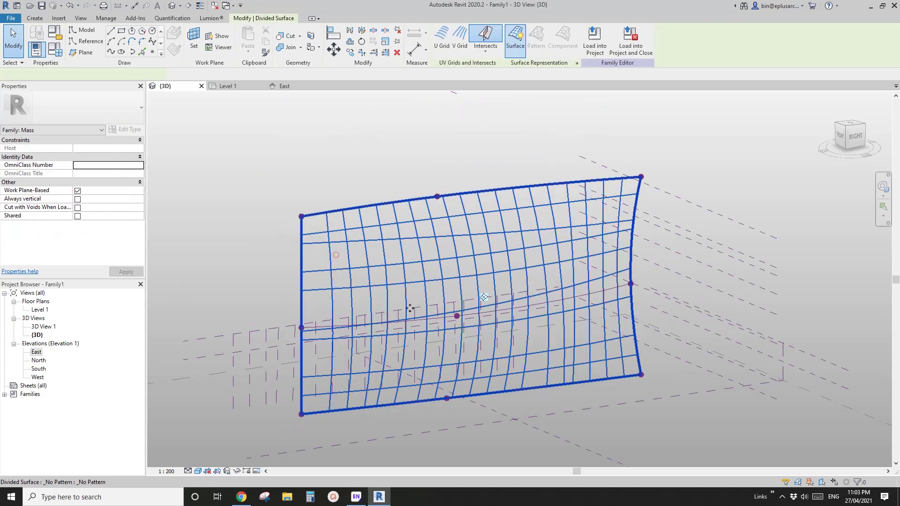
shift+middle_drag(365, 269, 441, 305)
key(Escape)
shift+middle_drag(593, 301, 471, 343)
click(472, 327)
scroll(464, 328, up, 2)
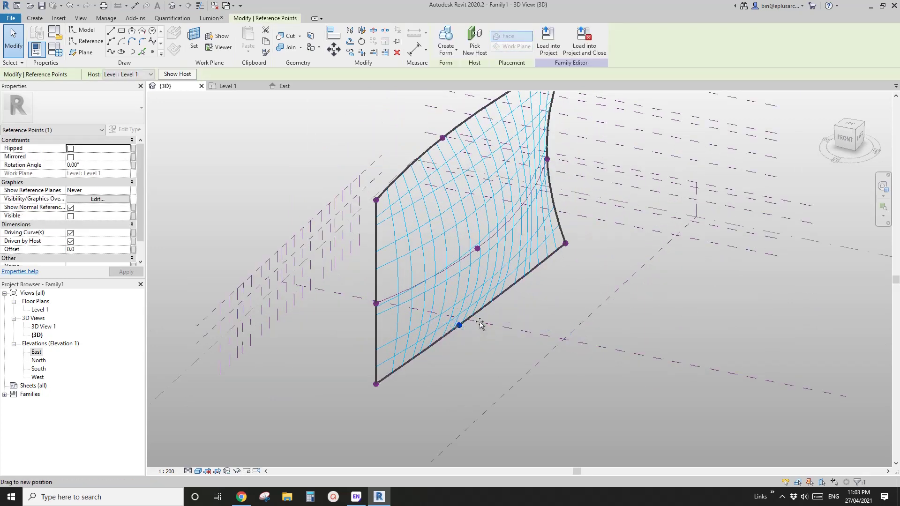
shift+middle_drag(466, 239, 424, 338)
click(596, 236)
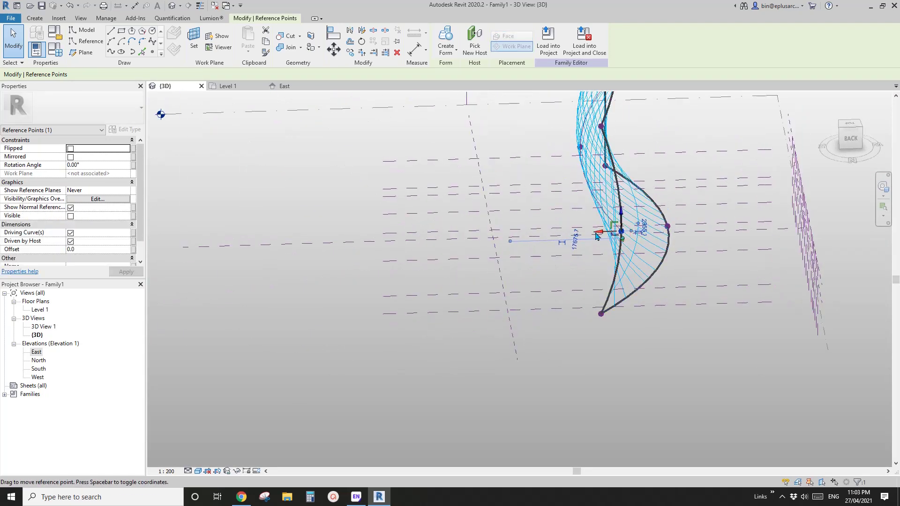
click(565, 220)
- Apply the Rectangle Checkerboard pattern to the divided surface
scroll(565, 218, down, 2)
shift+middle_drag(558, 233, 706, 206)
shift+middle_drag(501, 221, 685, 179)
shift+middle_drag(647, 243, 568, 223)
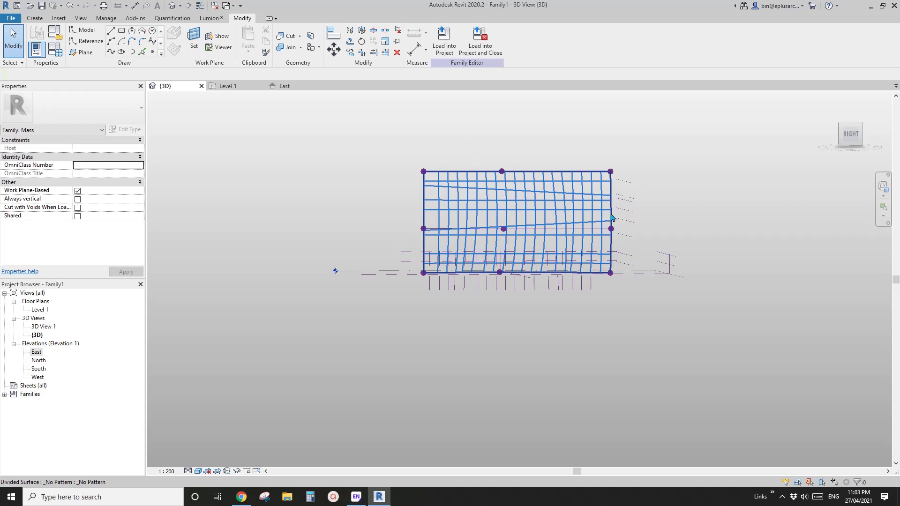
shift+middle_drag(564, 223, 491, 195)
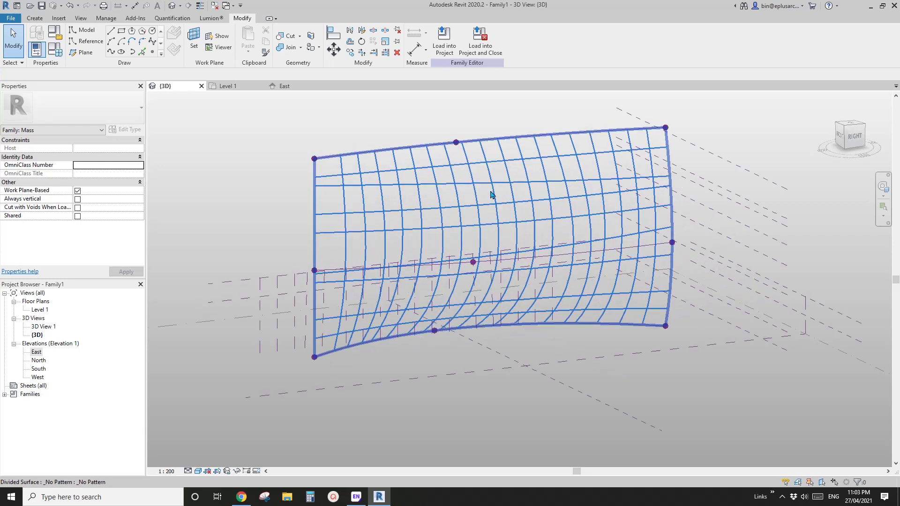
click(485, 197)
click(75, 108)
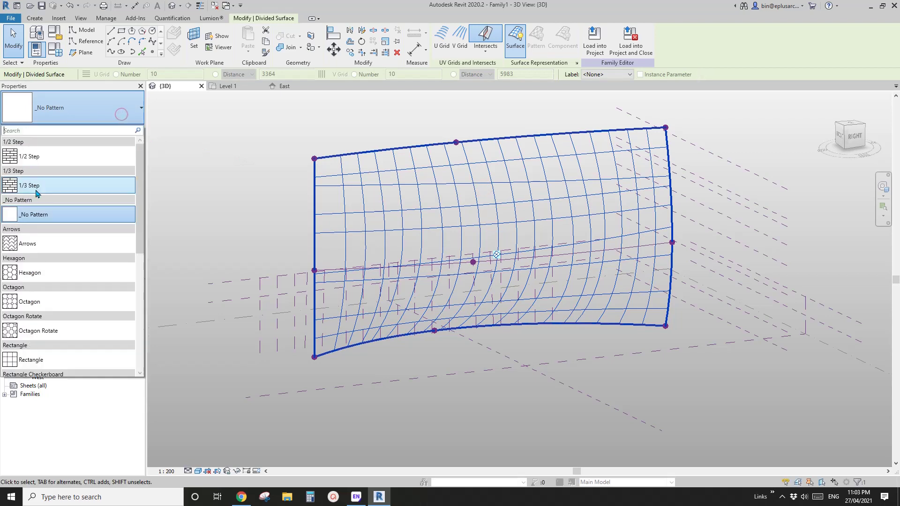
scroll(93, 265, down, 2)
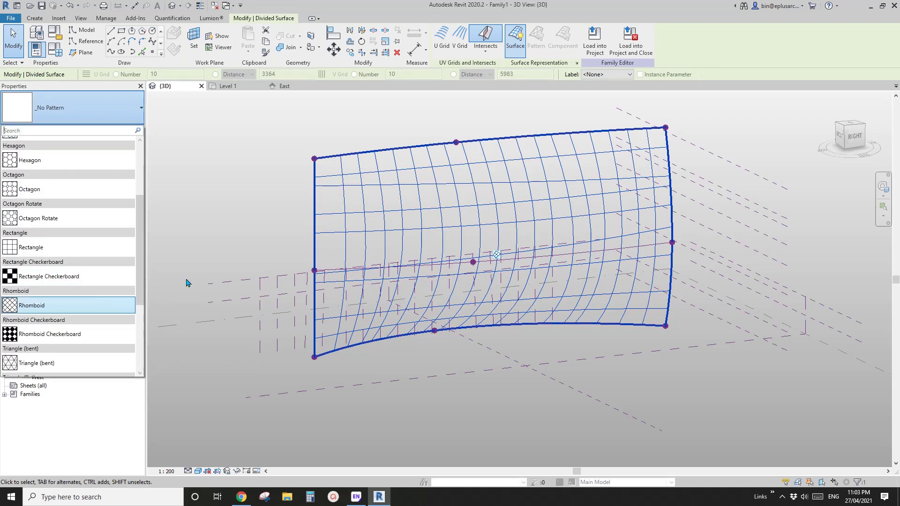
scroll(57, 291, down, 1)
click(40, 230)
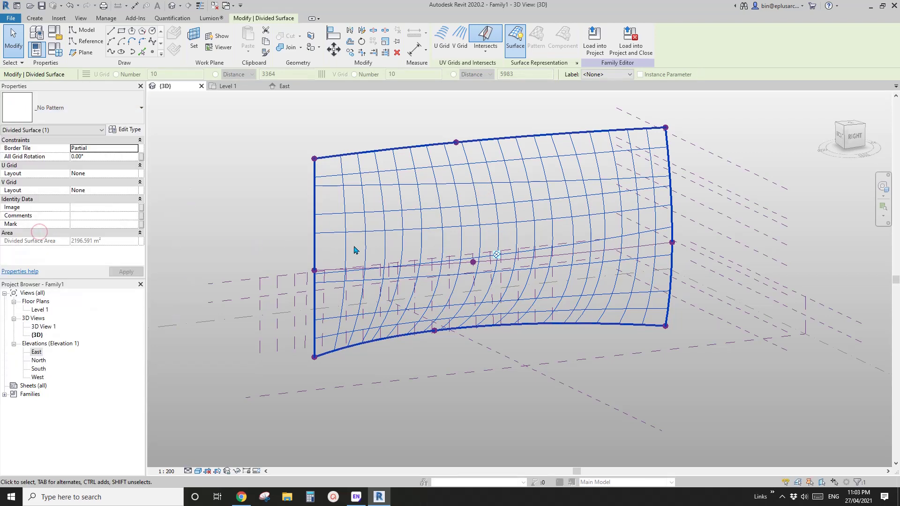
click(607, 339)
middle_drag(607, 338, 504, 294)
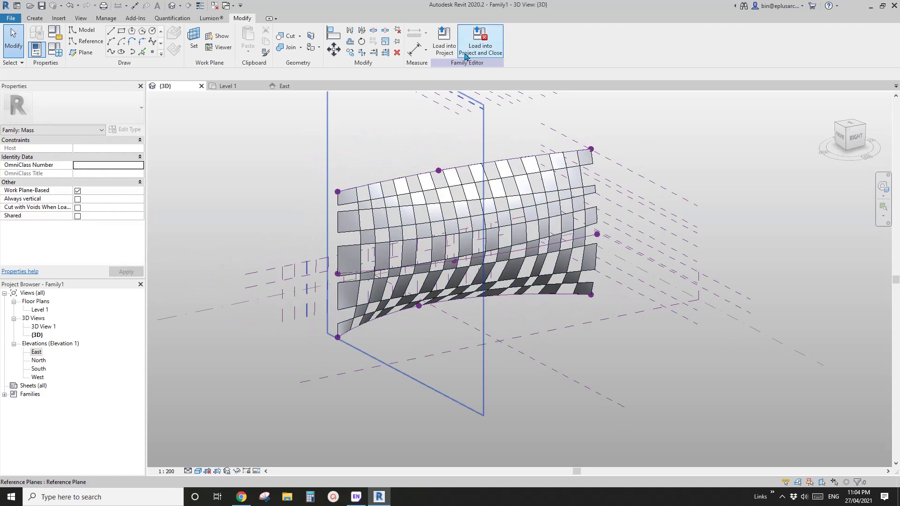
- Switch to Chrome to read the comment thread about intersecting surfaces with reference planes, return to Revit and select the patterned surface
middle_drag(480, 188, 500, 177)
shift+middle_drag(407, 253, 354, 259)
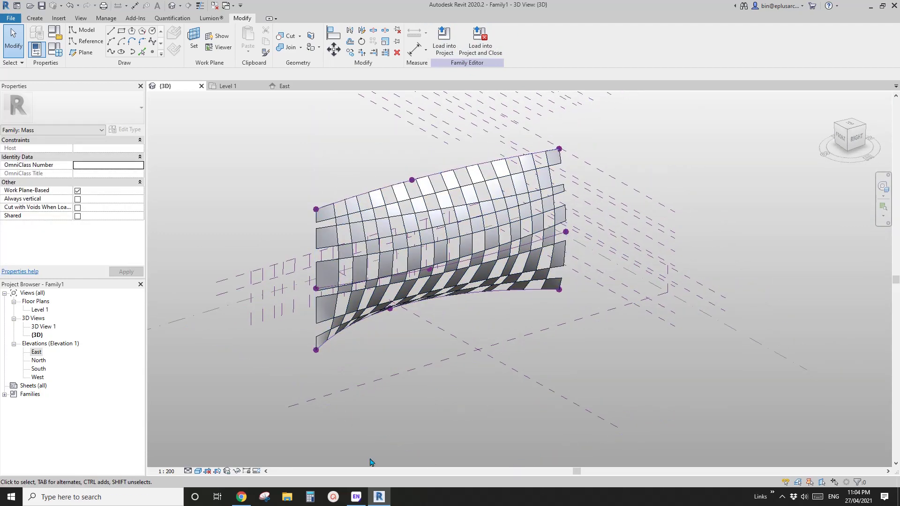
click(242, 498)
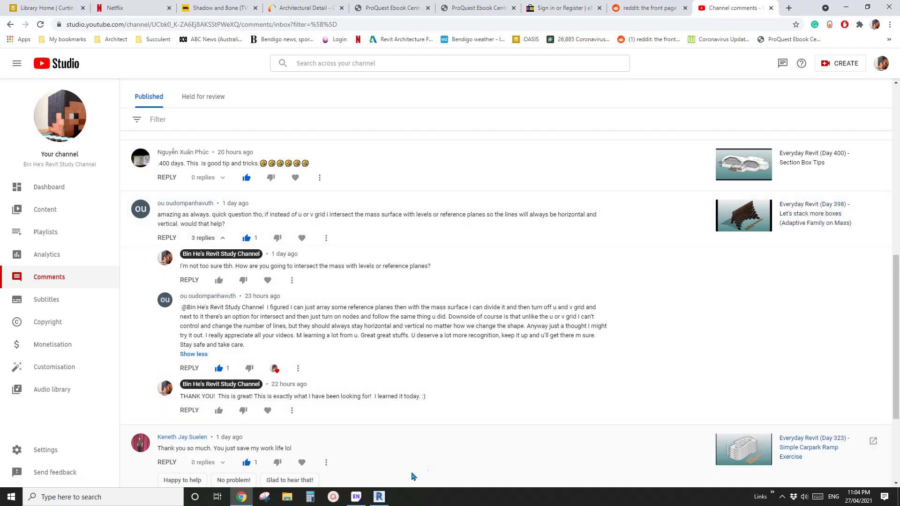
click(379, 497)
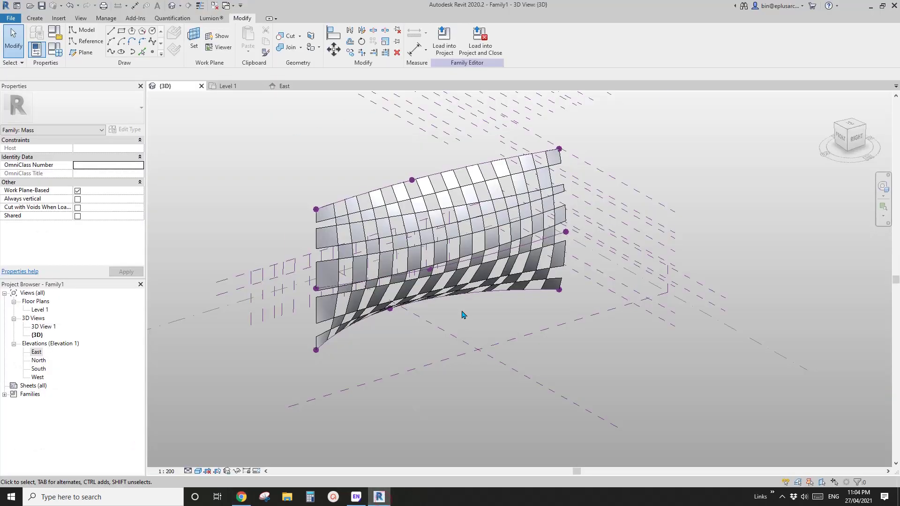
shift+middle_drag(462, 315, 413, 300)
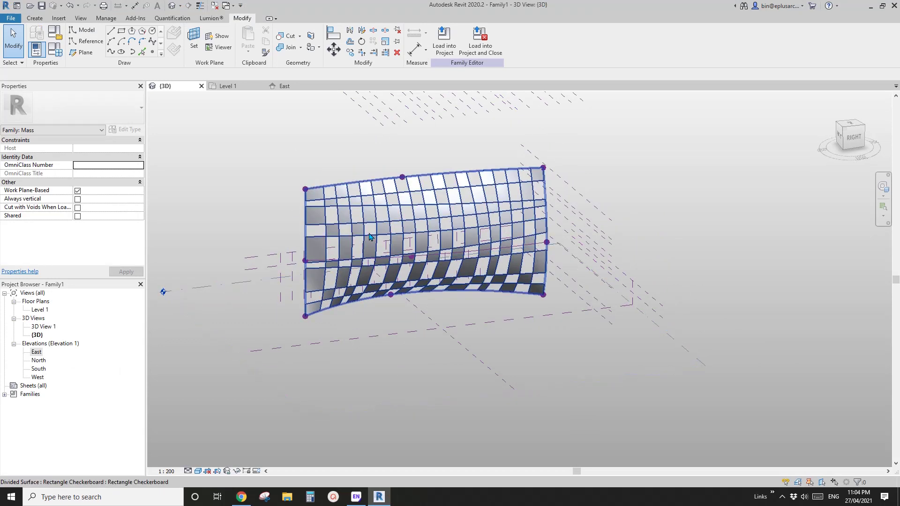
click(398, 220)
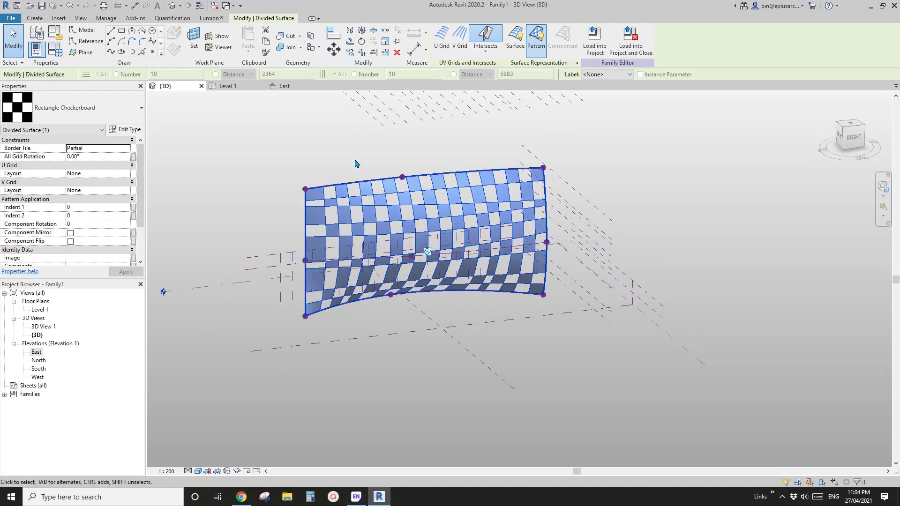
- Examine how the checkerboard pattern follows the curved surface from several viewing angles, with the surface deselected at the end
shift+middle_drag(411, 217, 494, 256)
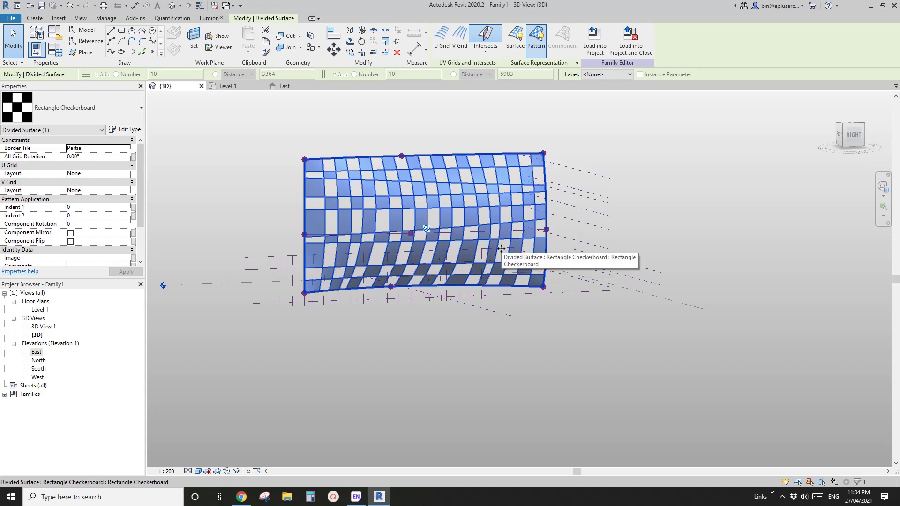
shift+middle_drag(498, 197, 539, 305)
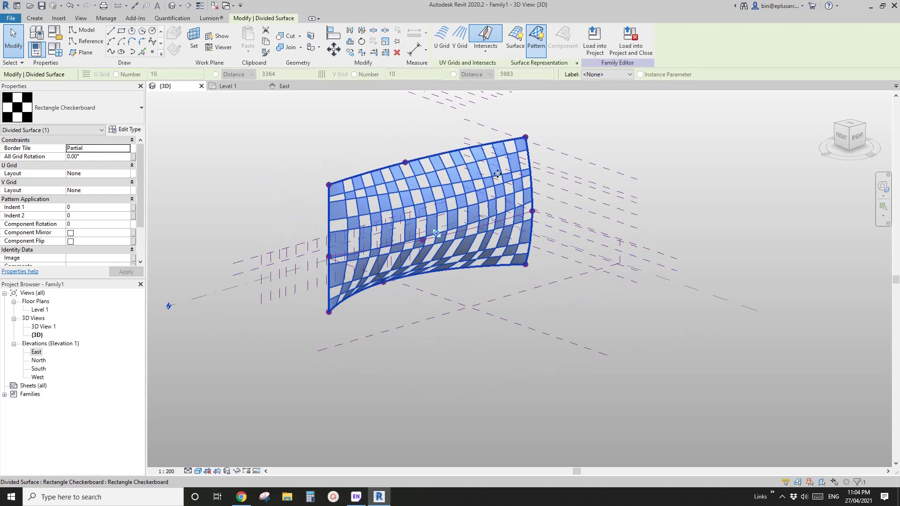
shift+middle_drag(498, 162, 506, 168)
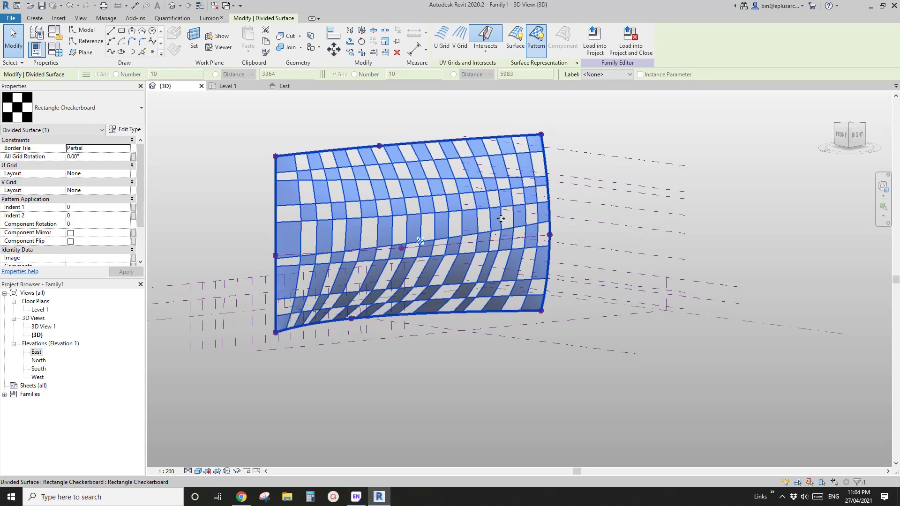
shift+middle_drag(501, 218, 471, 306)
click(488, 315)
scroll(493, 316, down, 3)
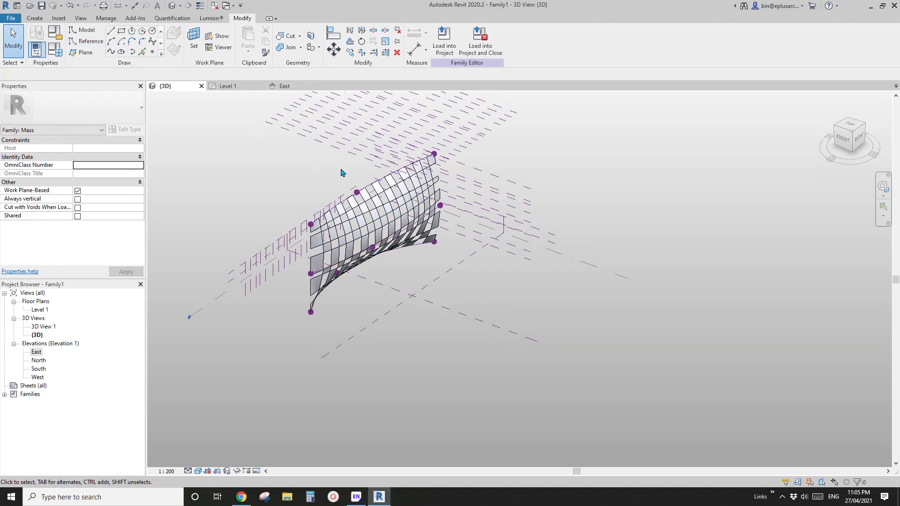
shift+middle_drag(377, 190, 373, 189)
middle_drag(373, 190, 368, 171)
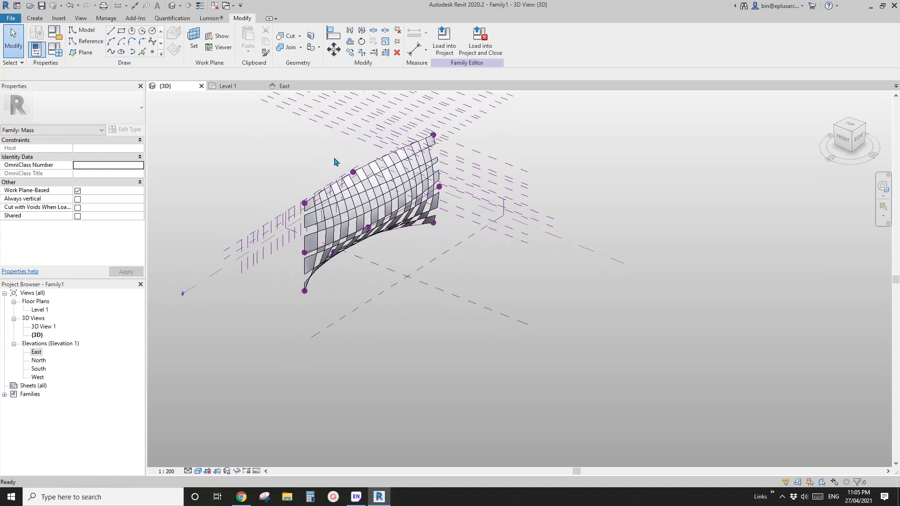
click(153, 55)
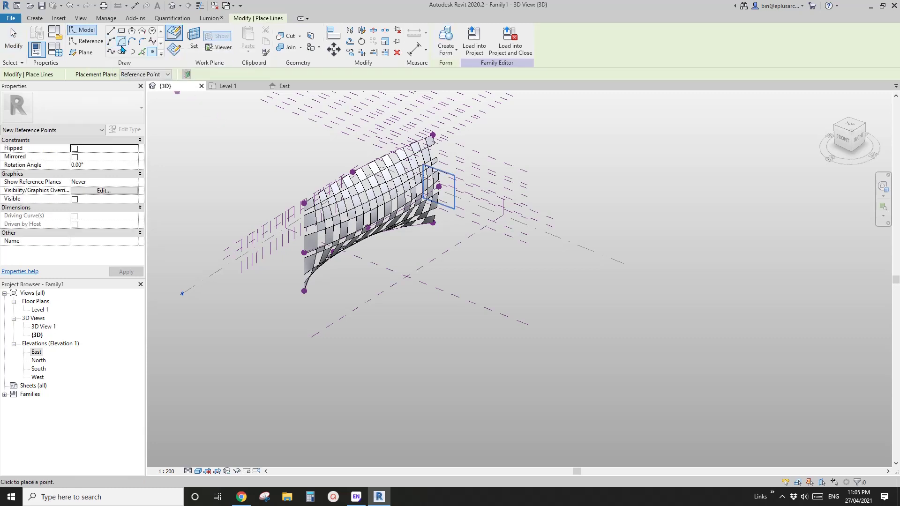
click(111, 42)
mouse_move(519, 278)
middle_down()
mouse_move(432, 222)
mouse_move(444, 234)
mouse_move(509, 250)
middle_up()
click(505, 233)
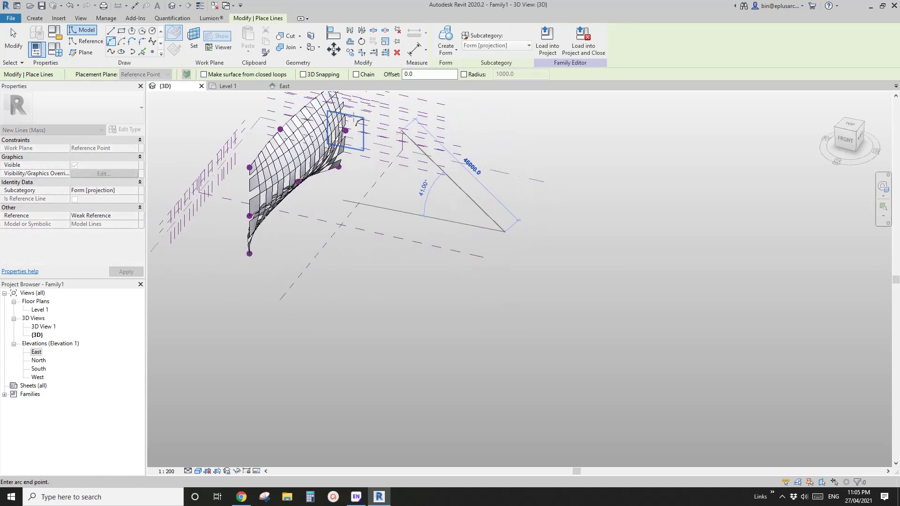
- Draw a vertical 90° center-ends arc with a radius of about 31000 beside the patterned surface and convert it to a reference line
click(122, 41)
click(508, 211)
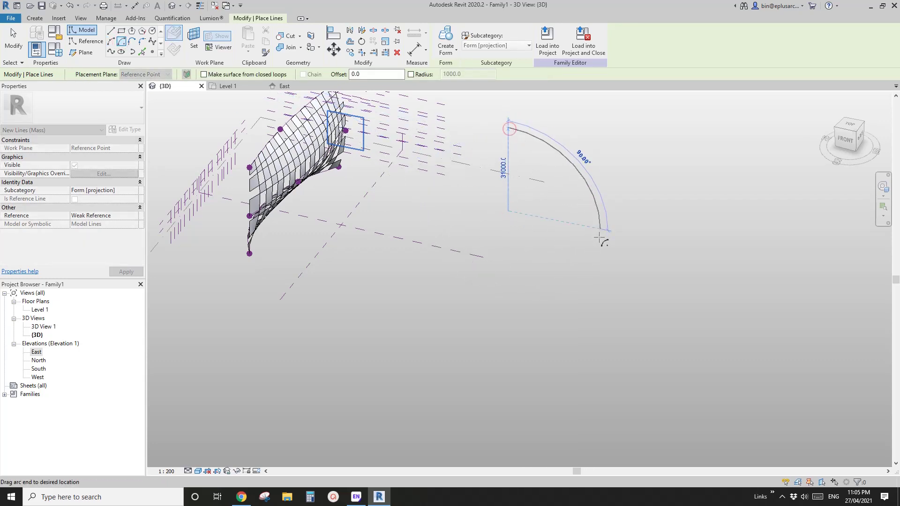
click(601, 229)
key(Escape)
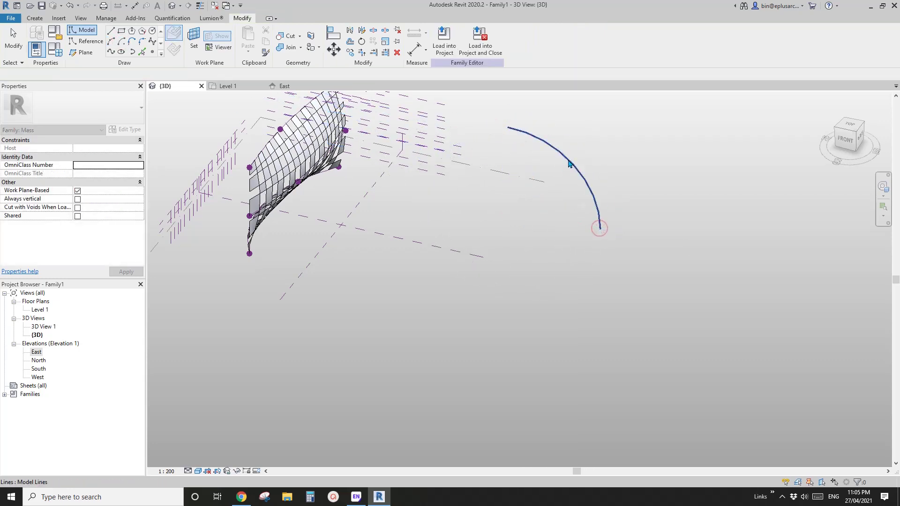
click(568, 159)
middle_drag(615, 175, 577, 173)
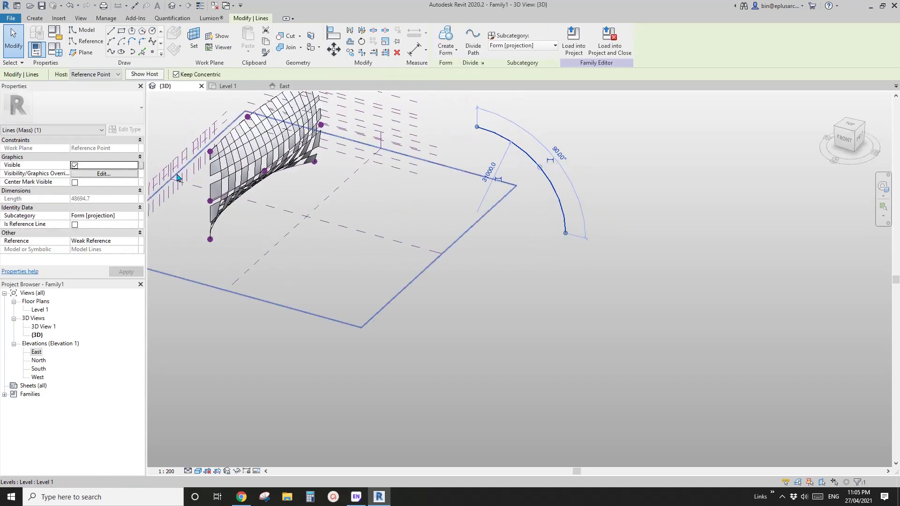
click(75, 224)
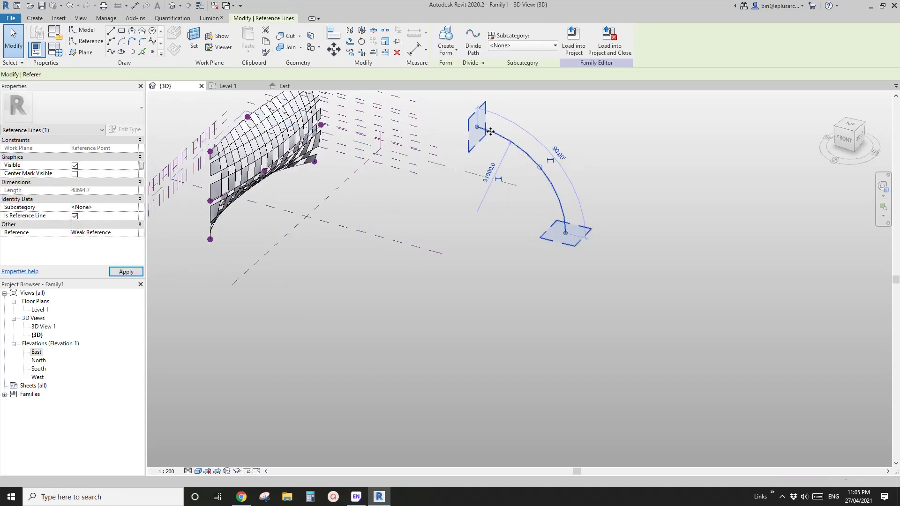
- Draw a vertical line about 8000 long just below the arc's upper end and convert it to a reference line
click(110, 32)
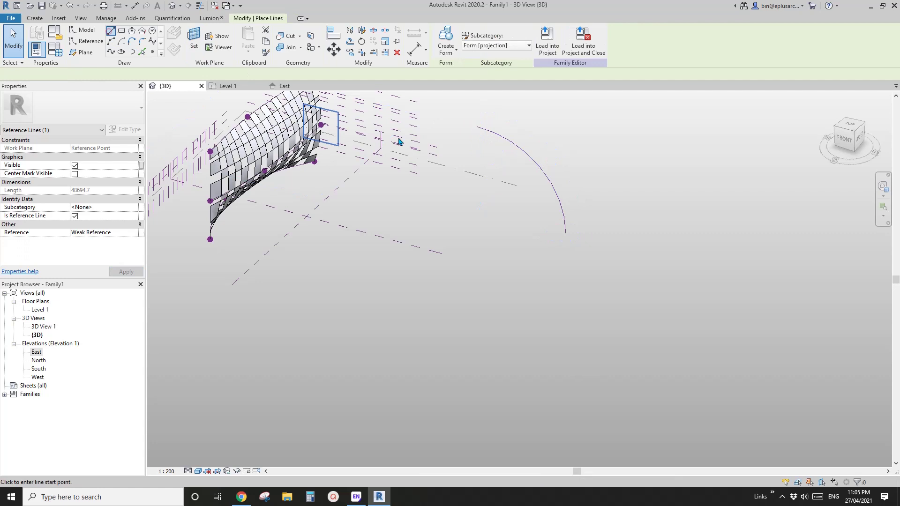
click(478, 140)
click(477, 160)
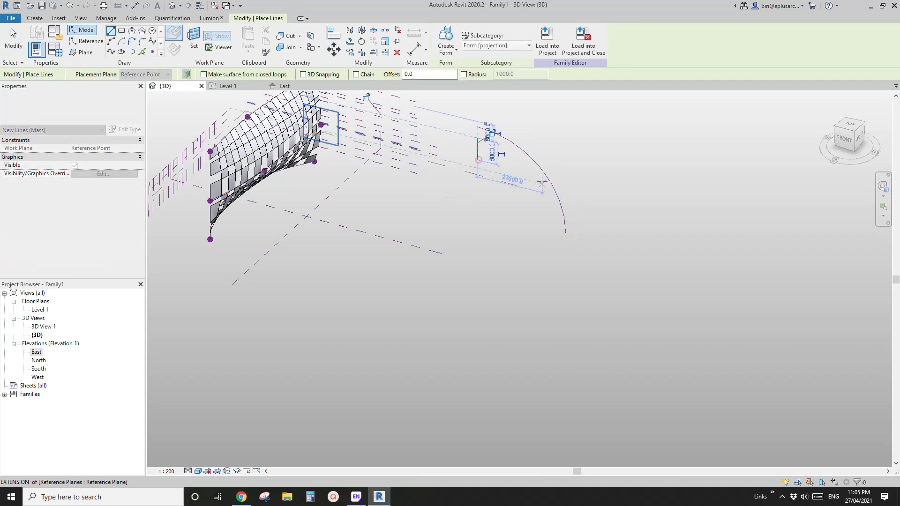
key(Escape)
key(Escape)
click(479, 148)
click(75, 217)
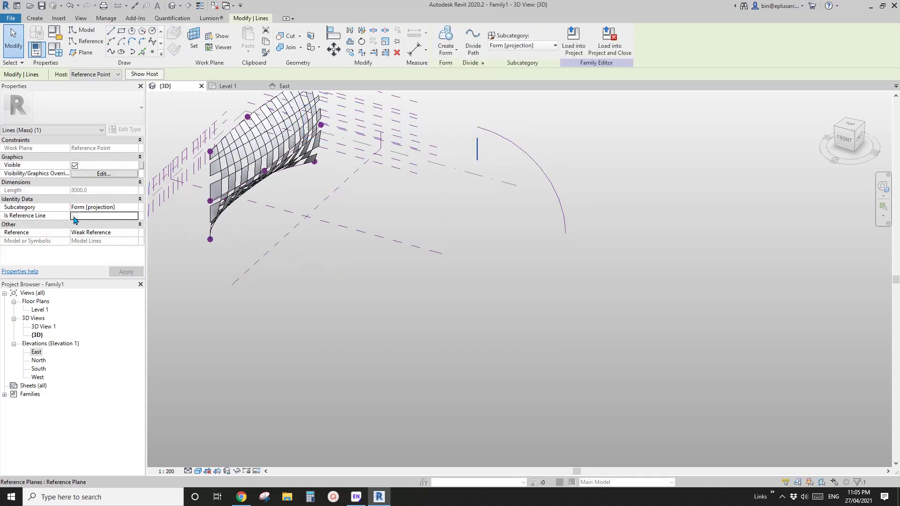
- Create a revolved dome form from the arc and the vertical reference line
click(460, 168)
click(478, 150)
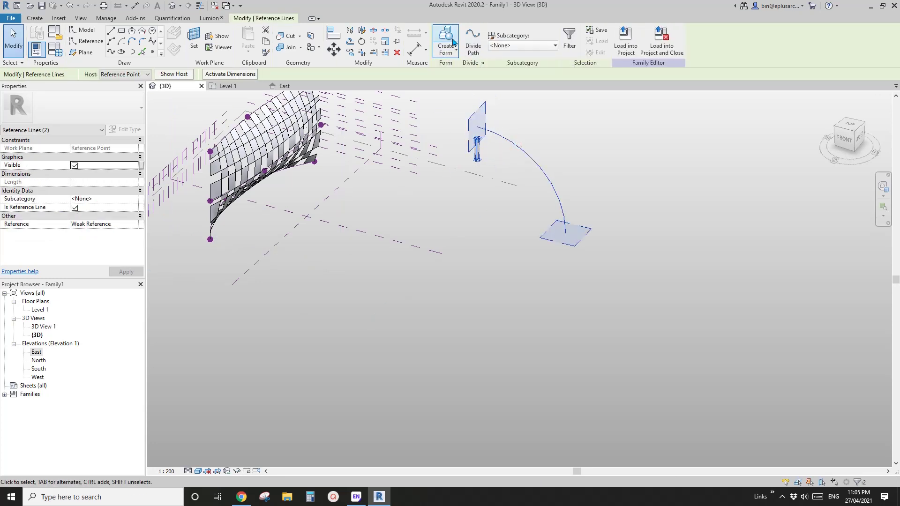
click(453, 42)
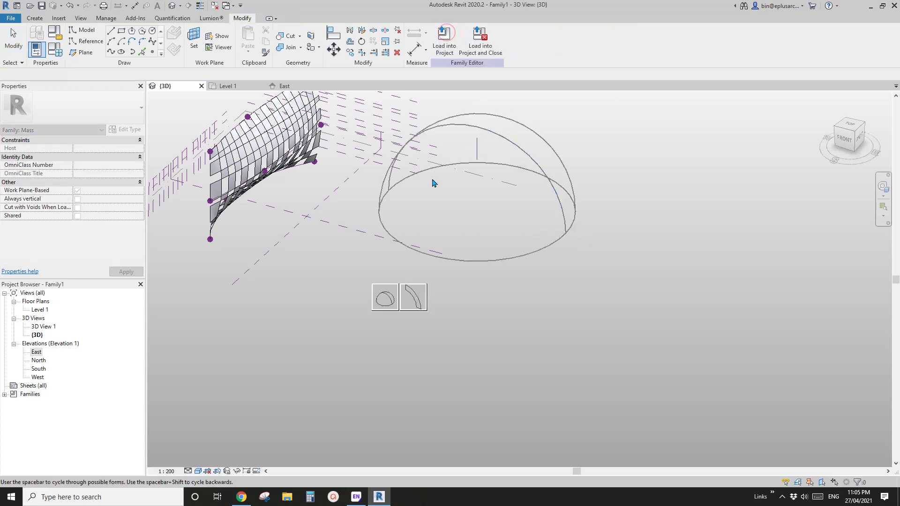
click(393, 290)
- Divide the surfaces of the dome form into U and V grids
mouse_move(392, 302)
shift+middle_down()
mouse_move(583, 235)
mouse_move(530, 236)
shift+middle_up()
middle_drag(509, 193, 536, 265)
scroll(534, 264, up, 2)
middle_drag(485, 277, 478, 294)
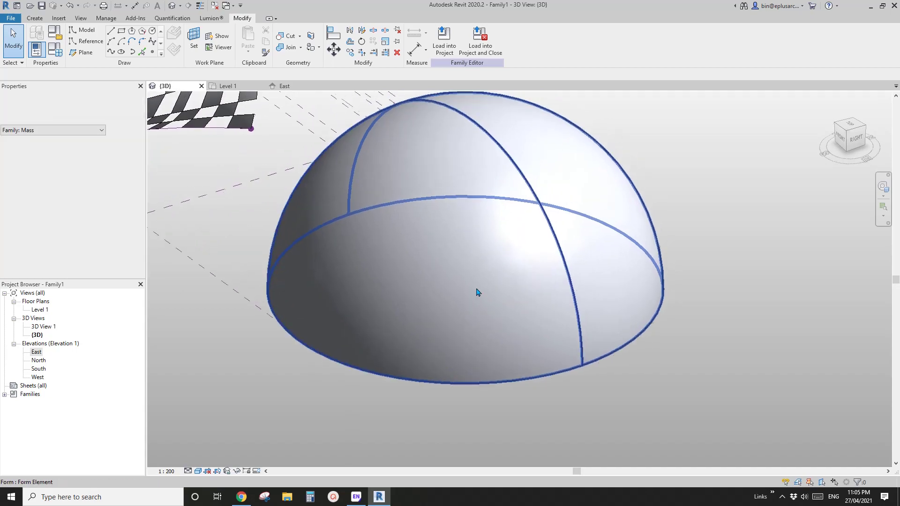
click(451, 280)
click(452, 282)
click(494, 38)
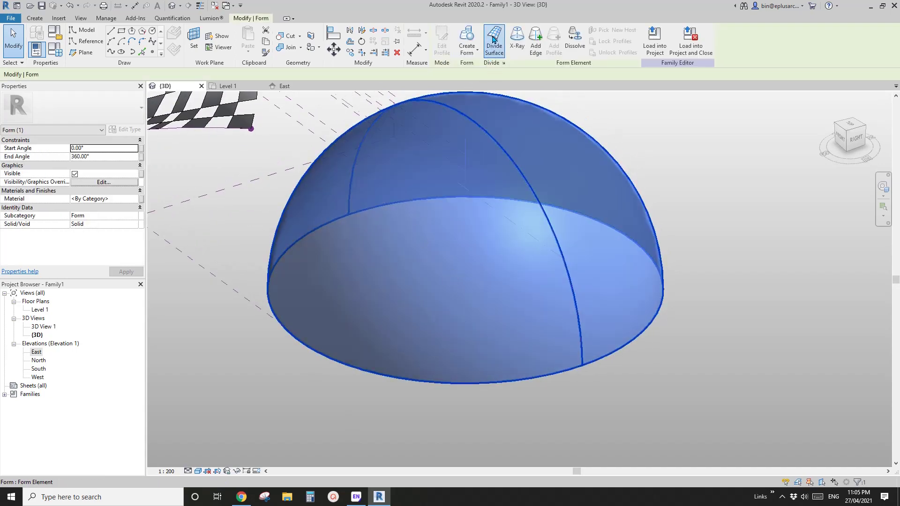
shift+middle_drag(522, 220, 598, 241)
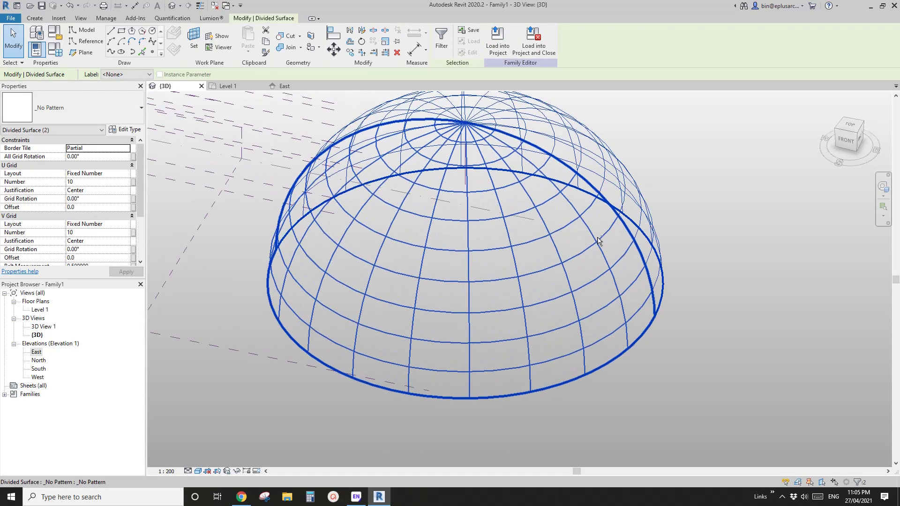
key(Escape)
- Select the front half of the divided dome and examine its U and V grid from several angles, including around the apex
shift+middle_drag(565, 310, 559, 332)
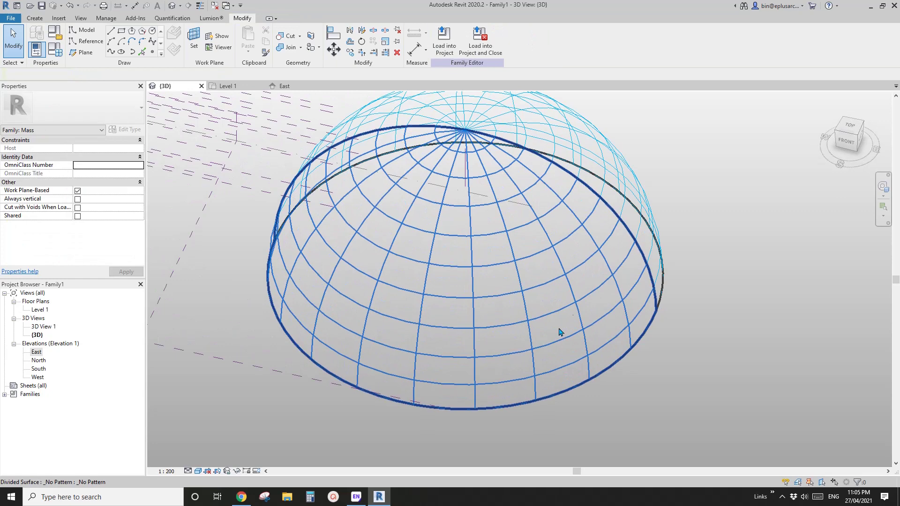
click(496, 359)
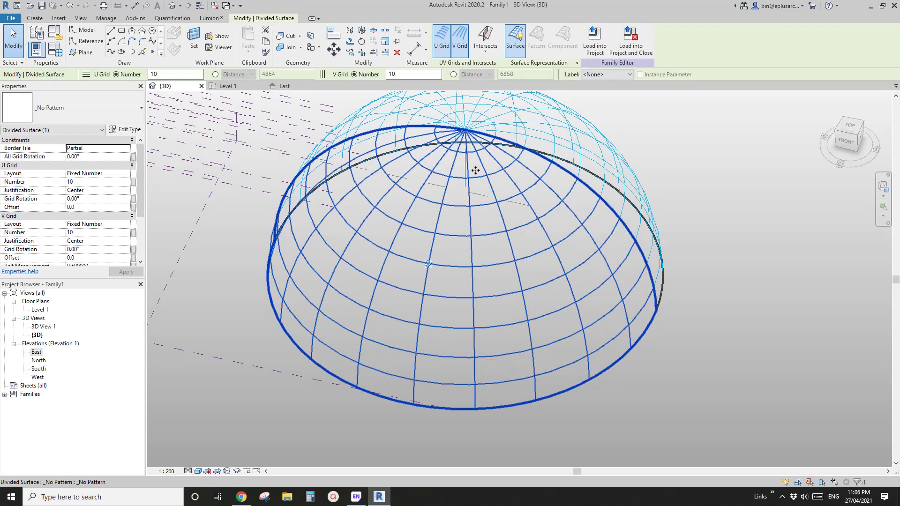
shift+middle_drag(487, 358, 446, 316)
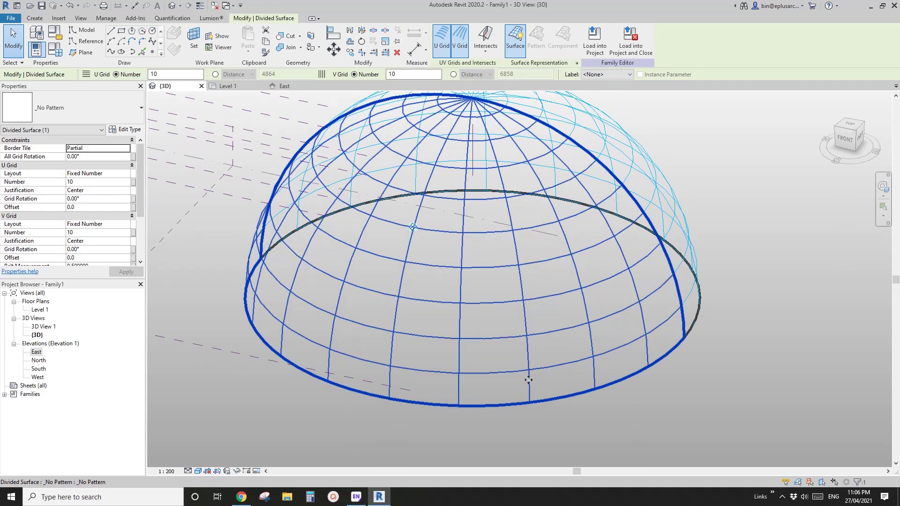
shift+middle_drag(533, 403, 517, 355)
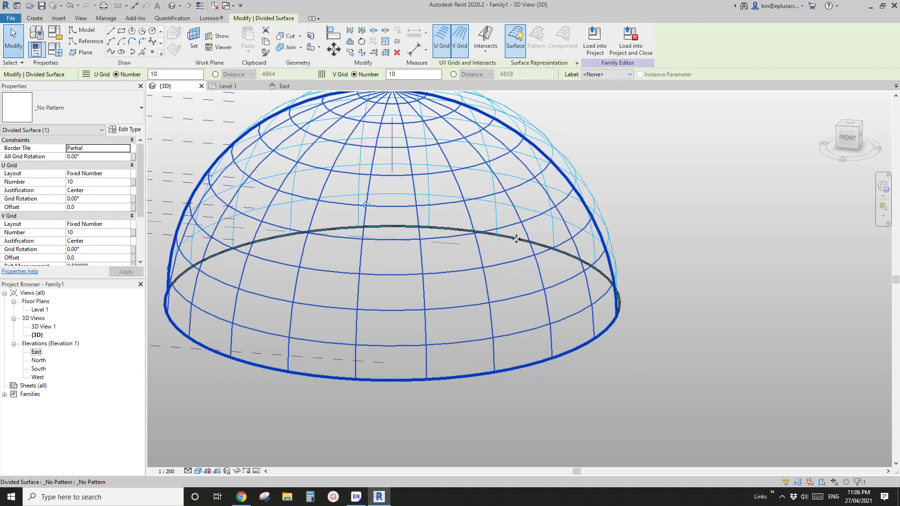
shift+middle_drag(516, 239, 492, 328)
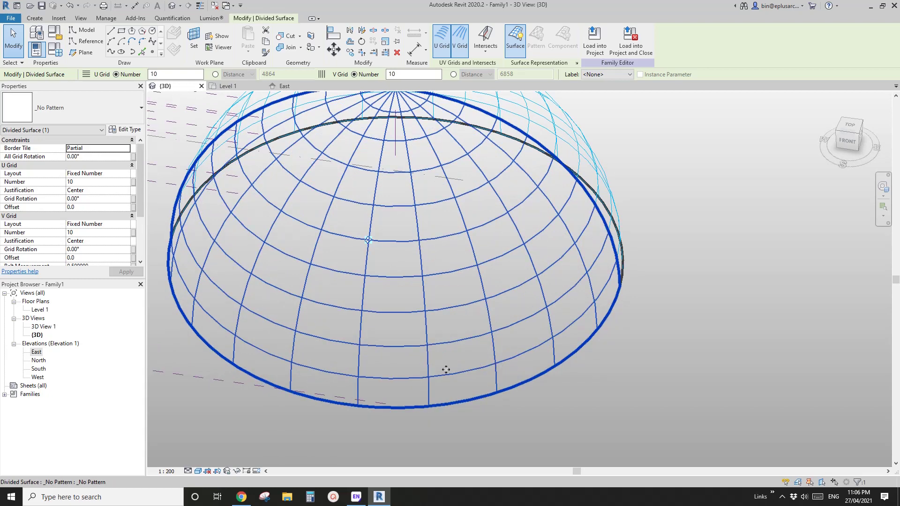
shift+middle_drag(438, 380, 468, 253)
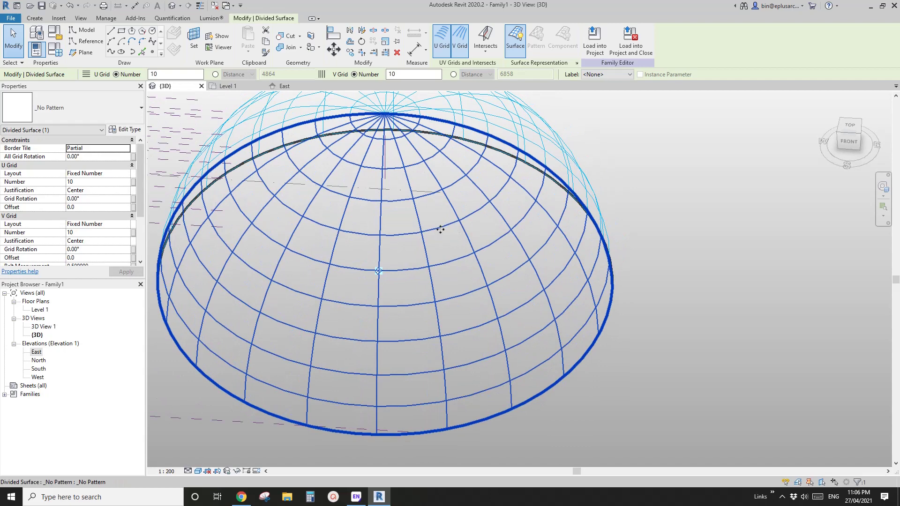
shift+middle_drag(424, 201, 443, 197)
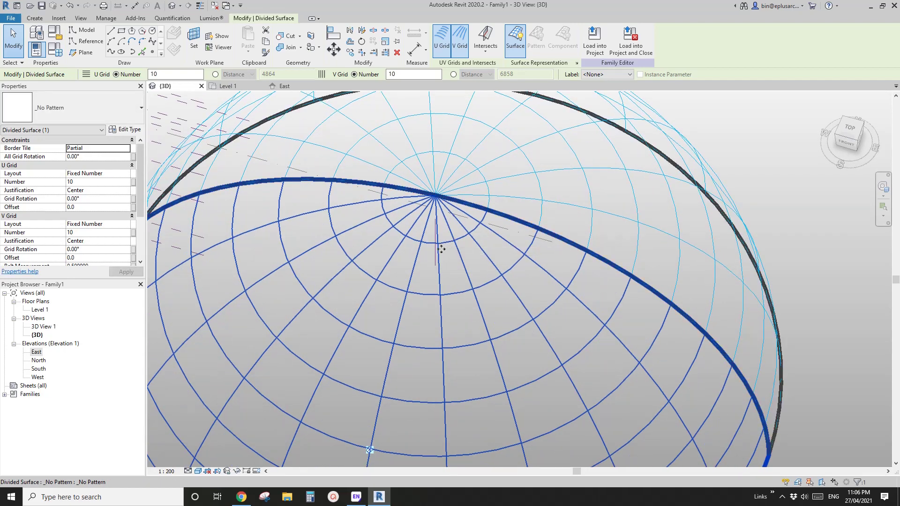
scroll(468, 330, down, 5)
middle_drag(499, 366, 498, 278)
scroll(496, 307, up, 2)
key(Escape)
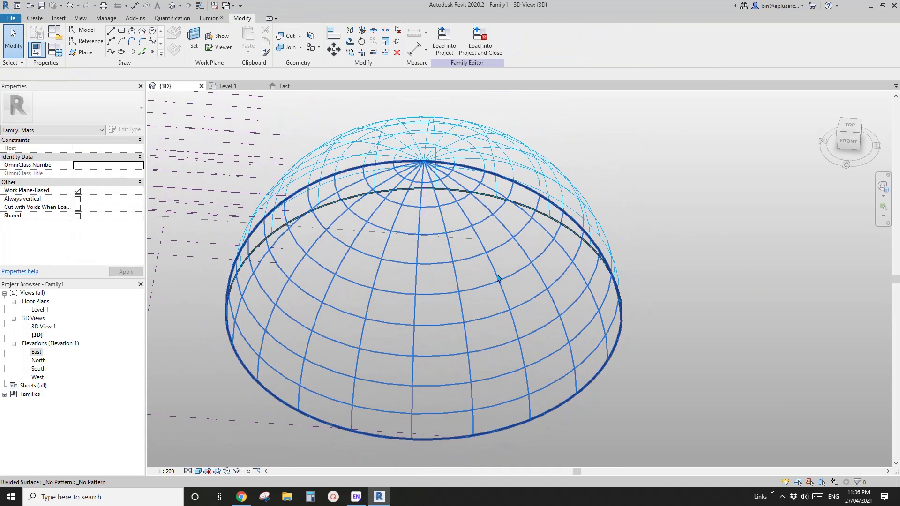
click(498, 289)
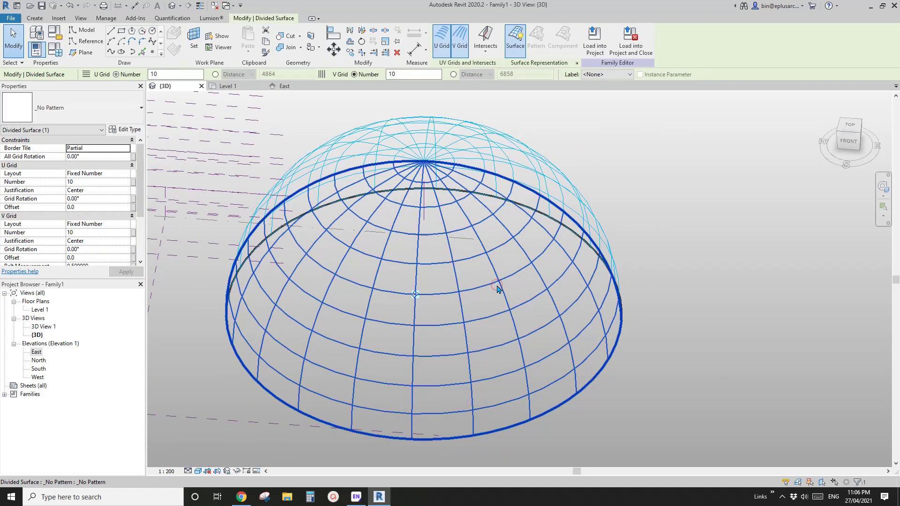
shift+middle_drag(516, 301, 488, 309)
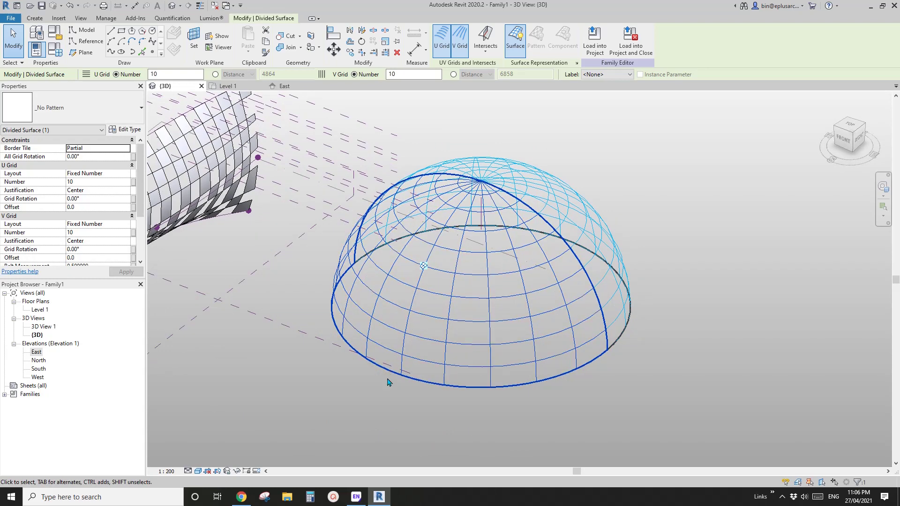
- Switch to Chrome, search for "pantheon" in a new tab, and open the image of the coffered dome interior
click(246, 501)
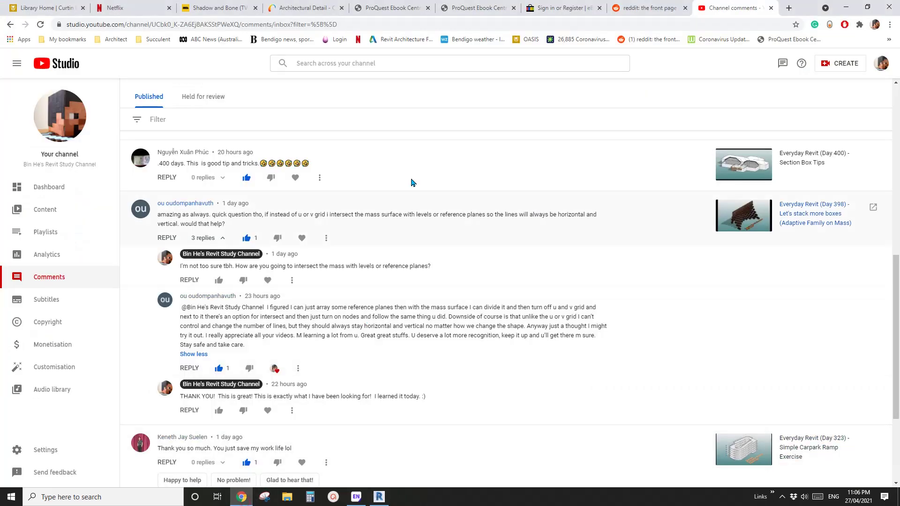
click(789, 8)
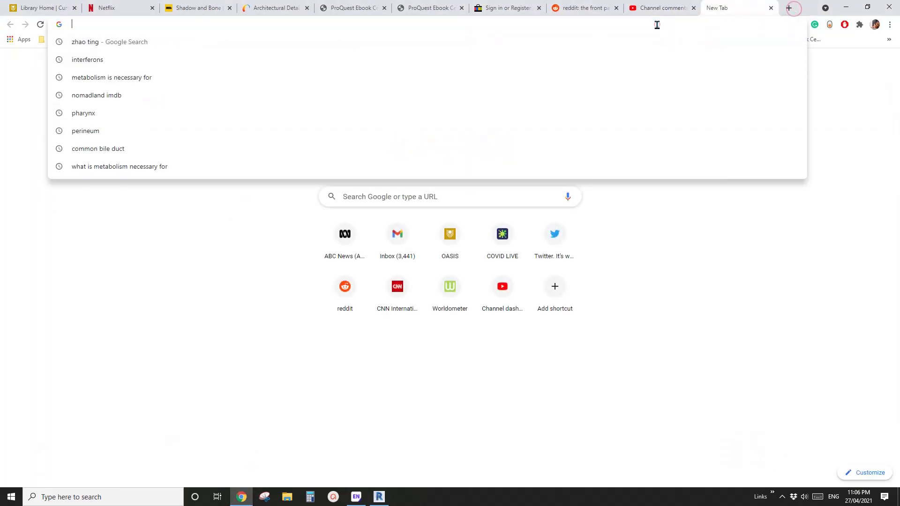
text(pa)
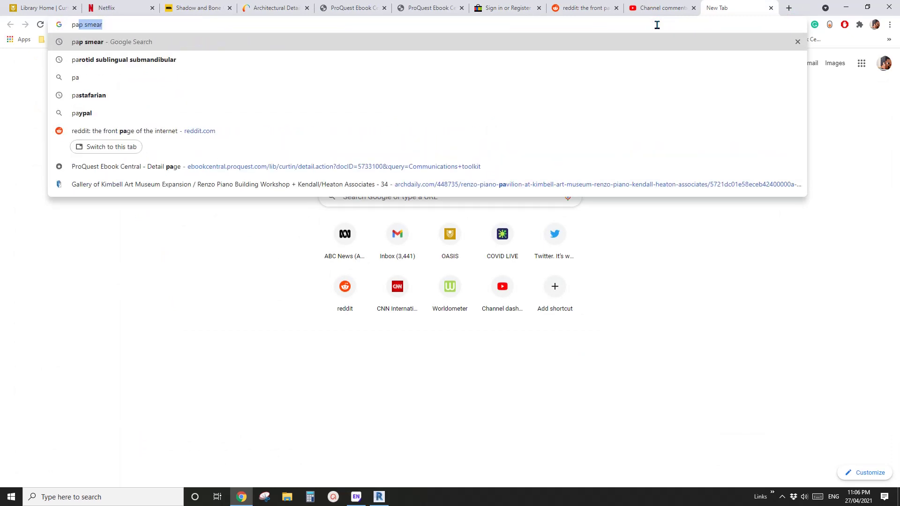
text(t)
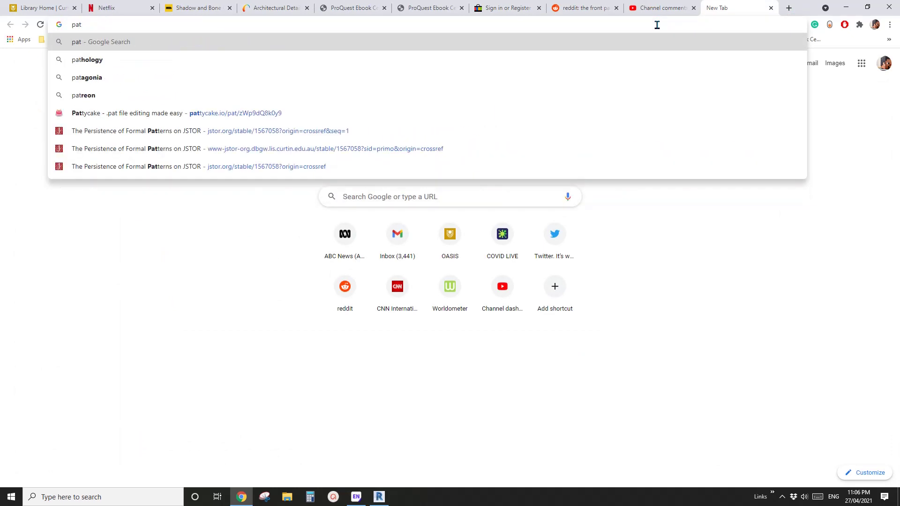
key(BackSpace)
text(nt)
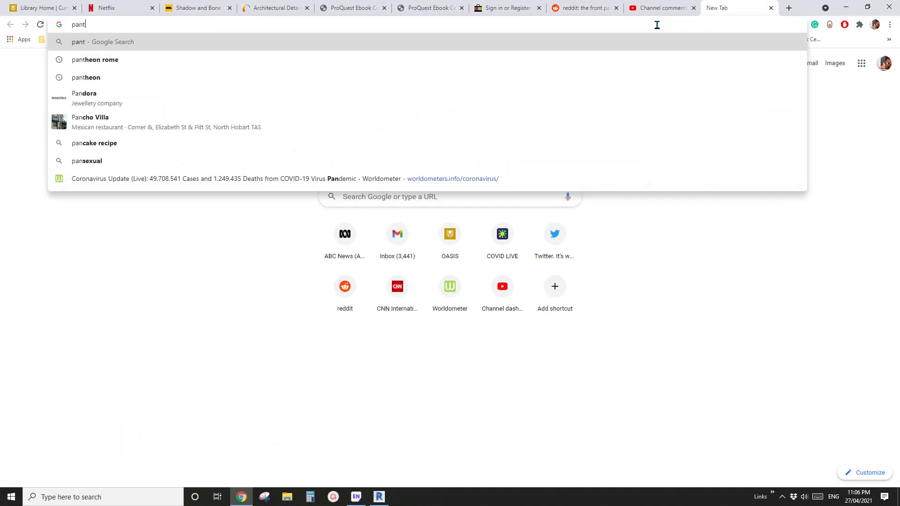
text(heon)
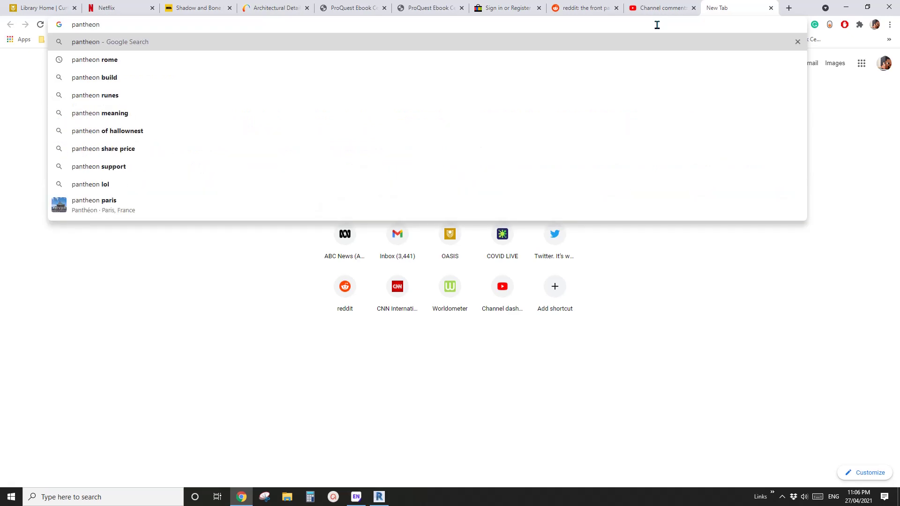
key(Return)
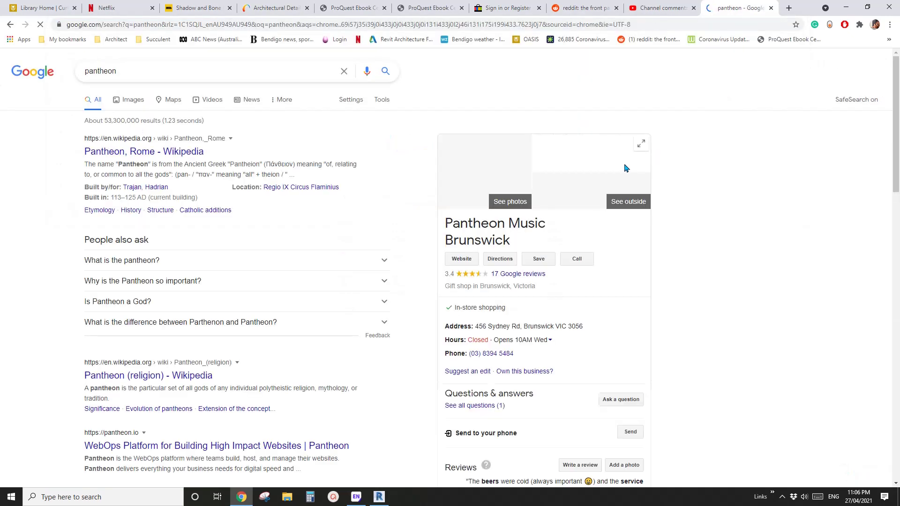
click(129, 100)
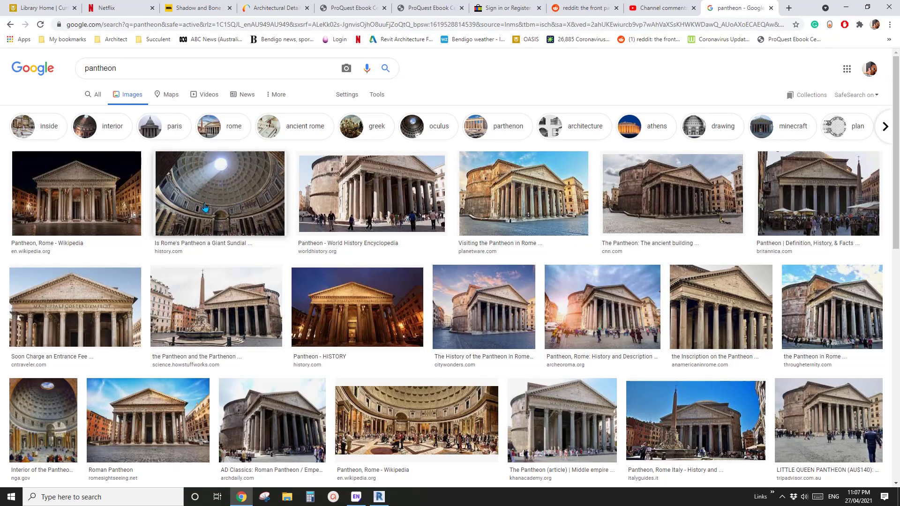
click(205, 207)
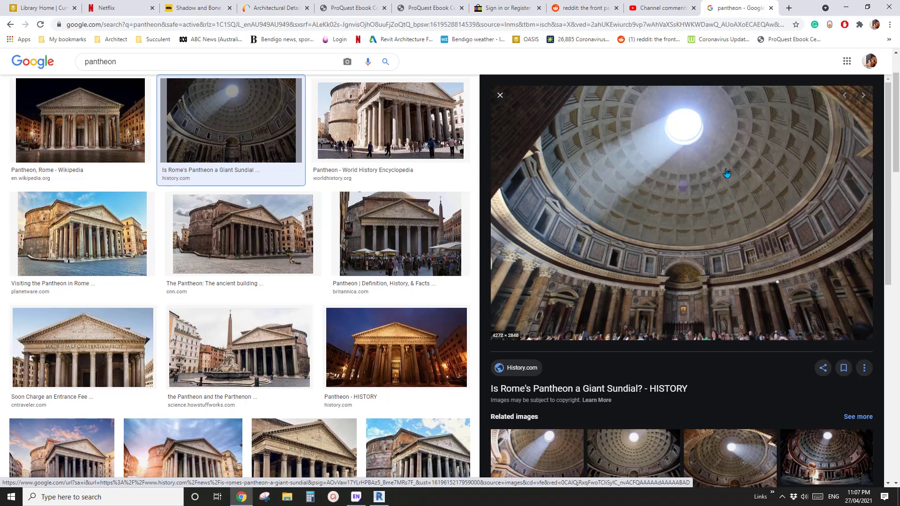
- Switch back to Revit and set the U grid layout of the dome's front half to None
click(379, 497)
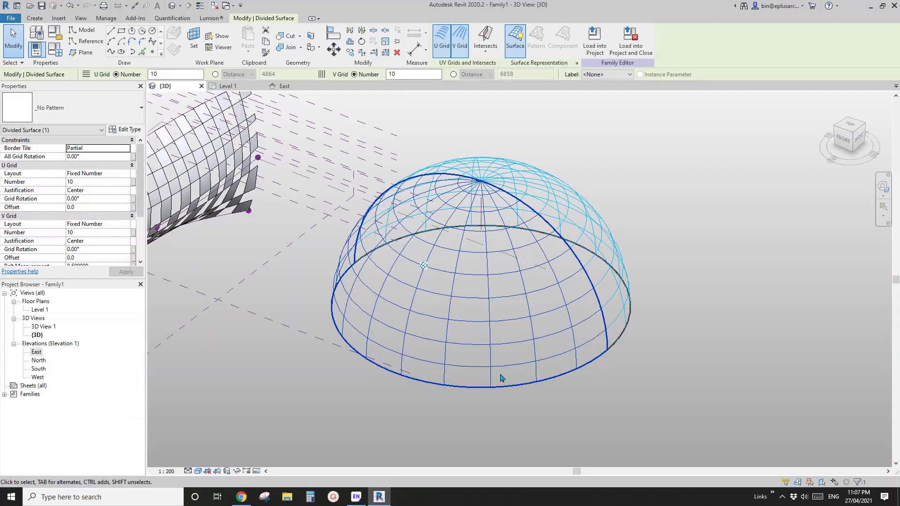
scroll(480, 259, up, 2)
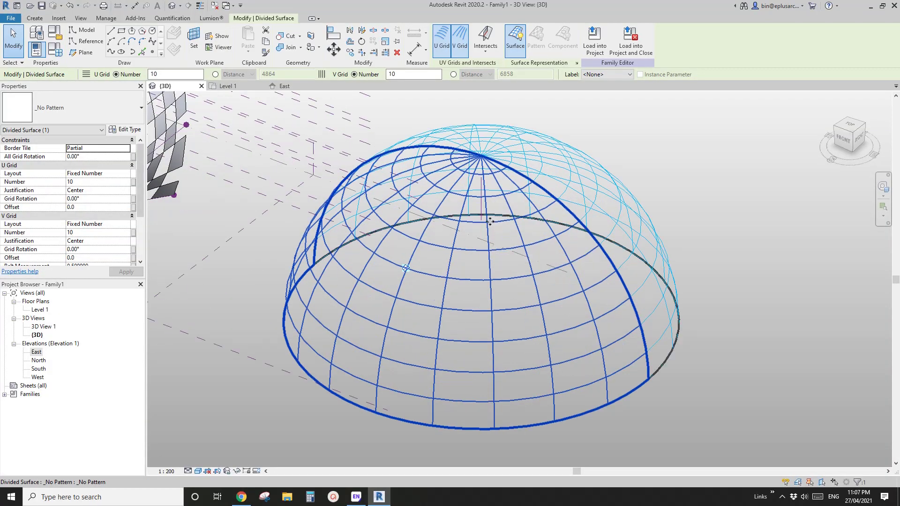
mouse_move(490, 257)
shift+middle_down()
mouse_move(548, 249)
mouse_move(501, 302)
mouse_move(396, 323)
mouse_move(518, 283)
mouse_move(499, 260)
shift+middle_up()
scroll(550, 249, down, 1)
key(Escape)
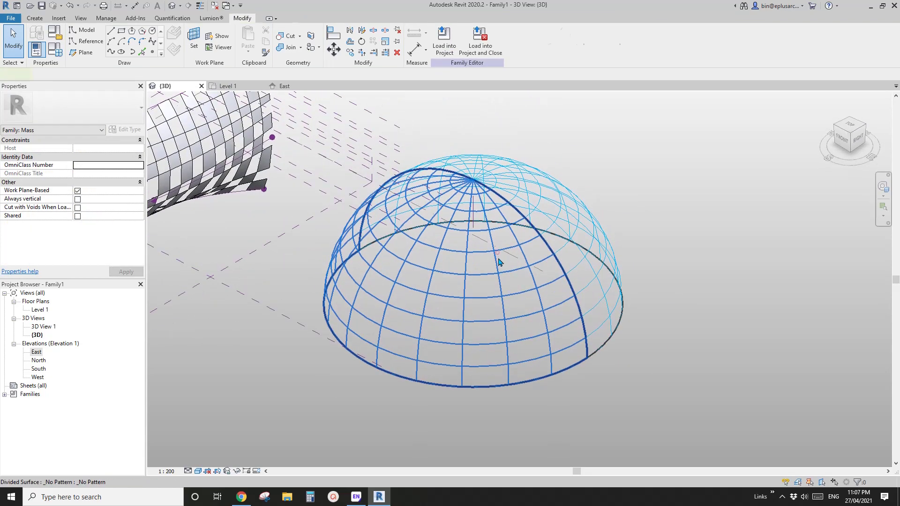
click(498, 261)
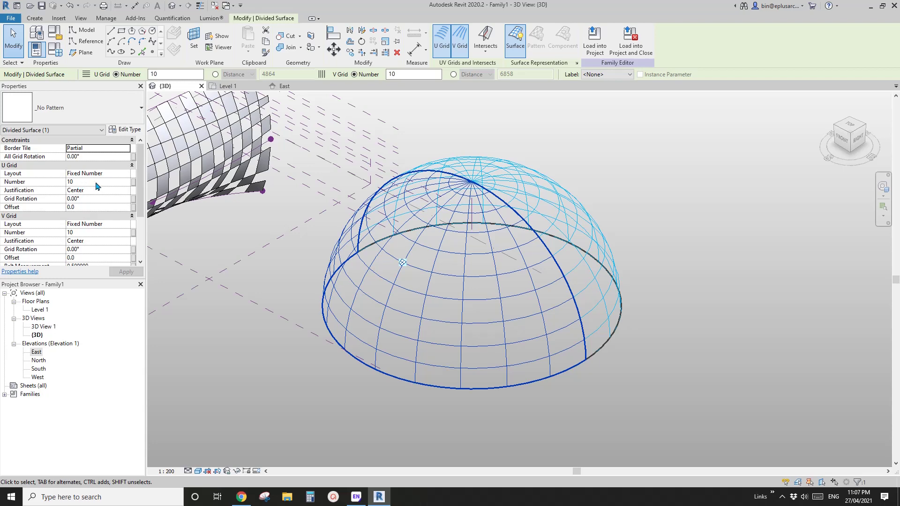
click(125, 175)
click(126, 174)
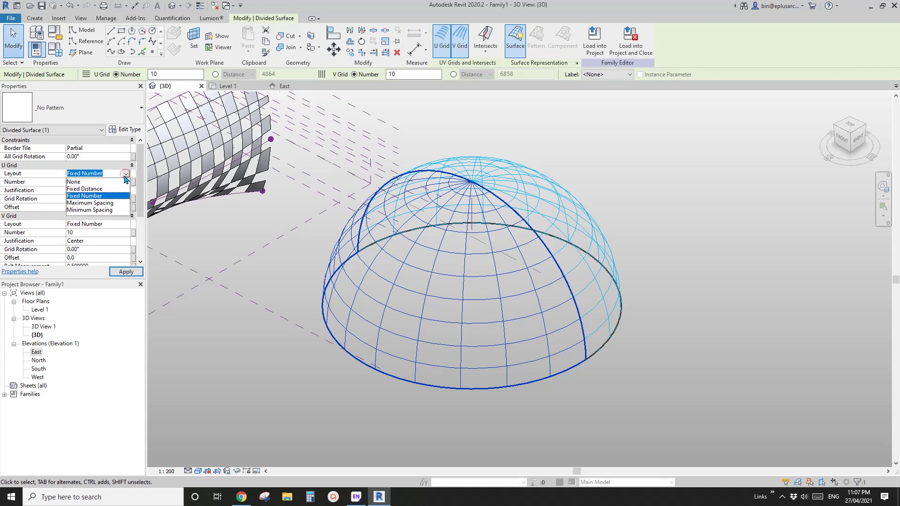
click(93, 182)
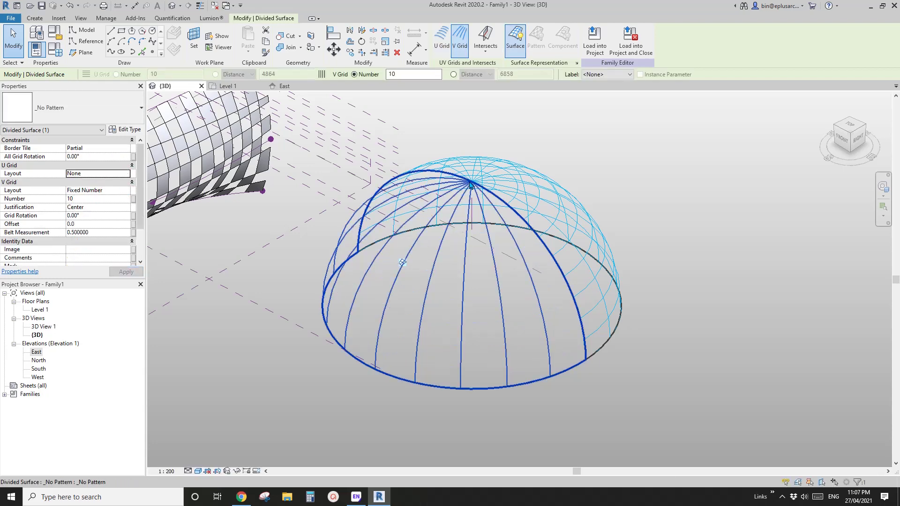
shift+middle_drag(470, 184, 554, 245)
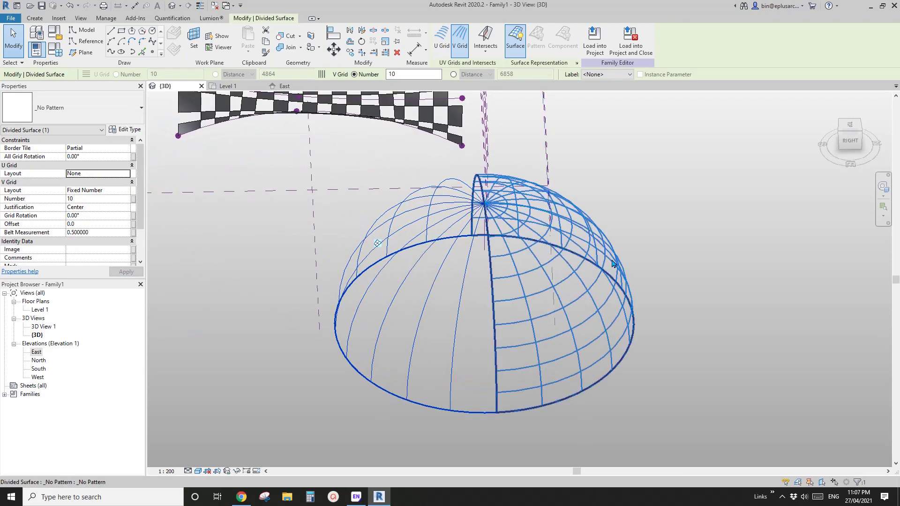
shift+middle_drag(434, 287, 547, 308)
click(710, 247)
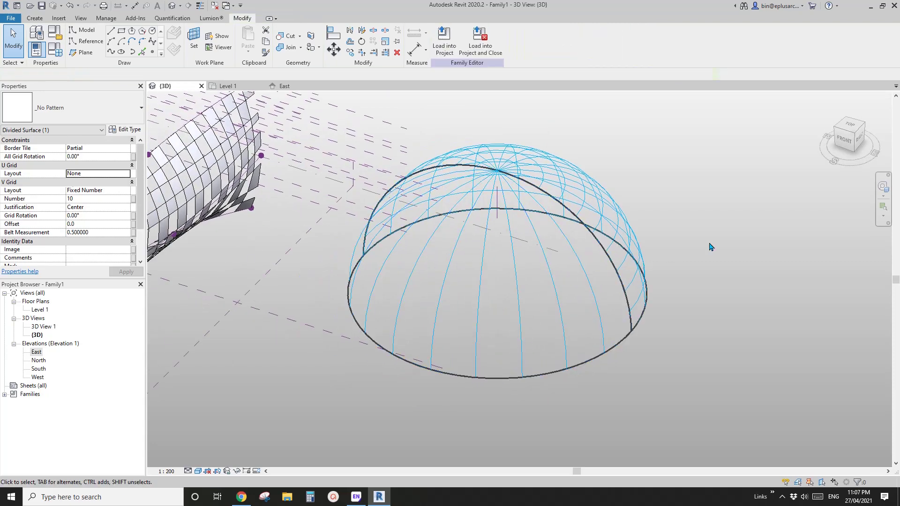
click(847, 145)
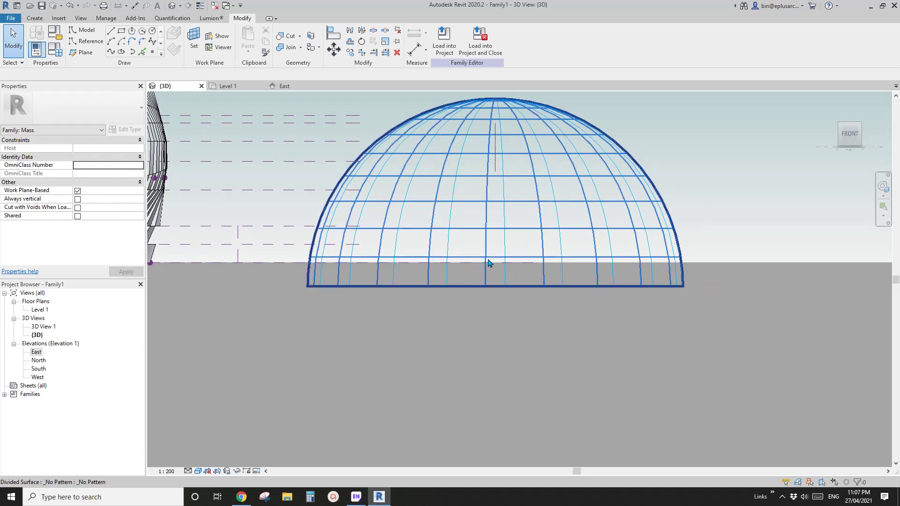
key(r)
key(p)
middle_drag(319, 258, 449, 259)
scroll(343, 247, down, 2)
scroll(388, 255, down, 1)
key(Escape)
key(Escape)
- Select the whole dome with its reference line and move it sideways, clear of the curved surface and its reference planes
drag(587, 152, 481, 237)
middle_drag(500, 239, 460, 235)
click(502, 187)
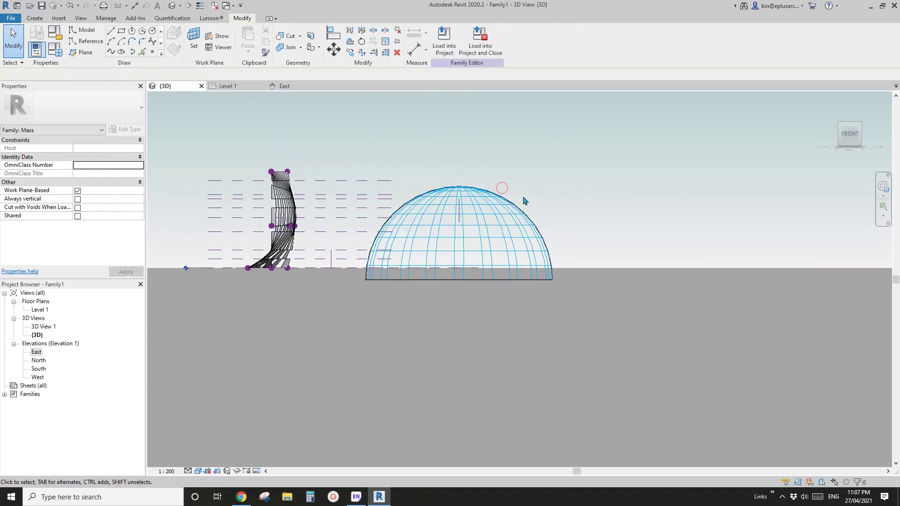
drag(567, 176, 463, 236)
shift+middle_drag(512, 277, 526, 352)
key(Escape)
scroll(542, 262, down, 1)
shift+middle_drag(542, 262, 528, 285)
drag(462, 231, 462, 231)
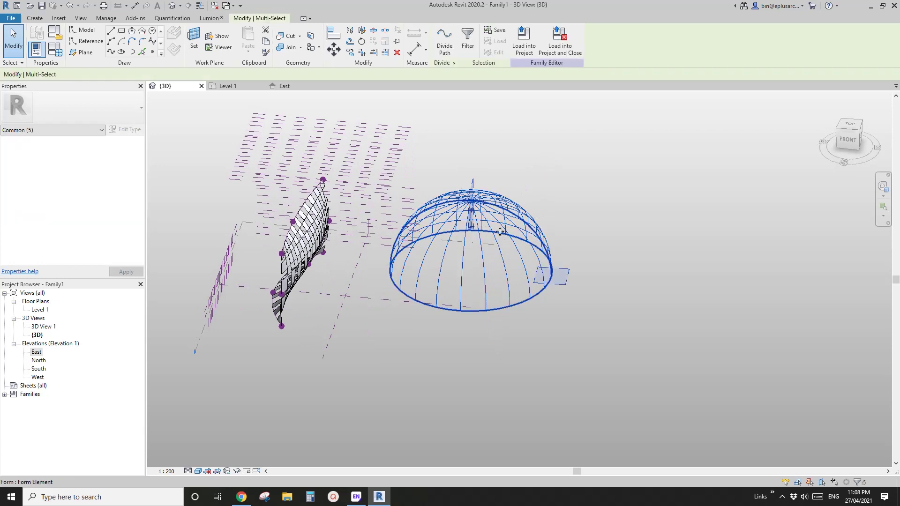
middle_drag(519, 242, 512, 228)
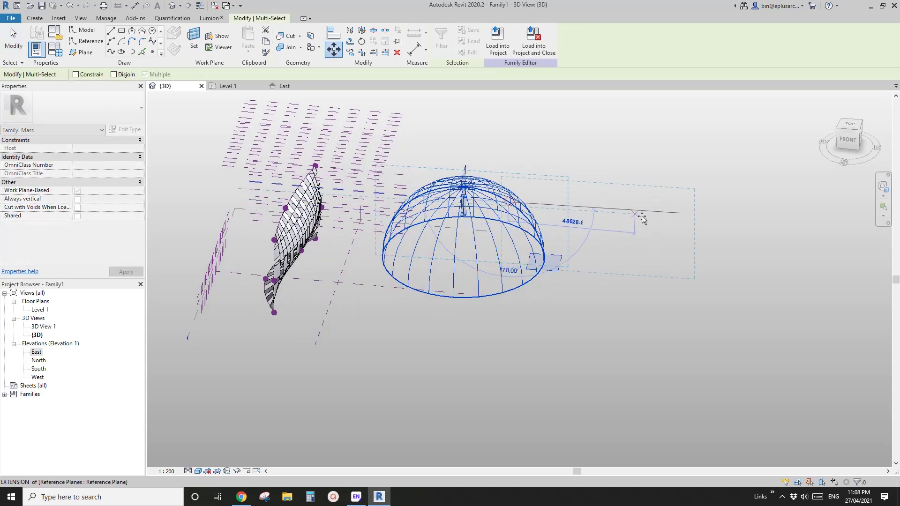
click(657, 219)
key(Escape)
middle_drag(743, 294, 681, 251)
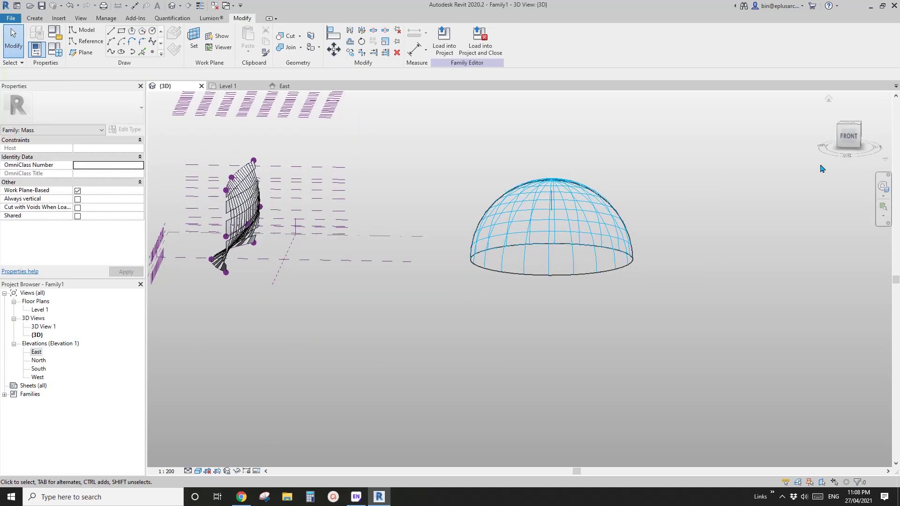
- Set the 3D view to Front and centre it on the moved dome
click(851, 136)
middle_drag(497, 187, 637, 261)
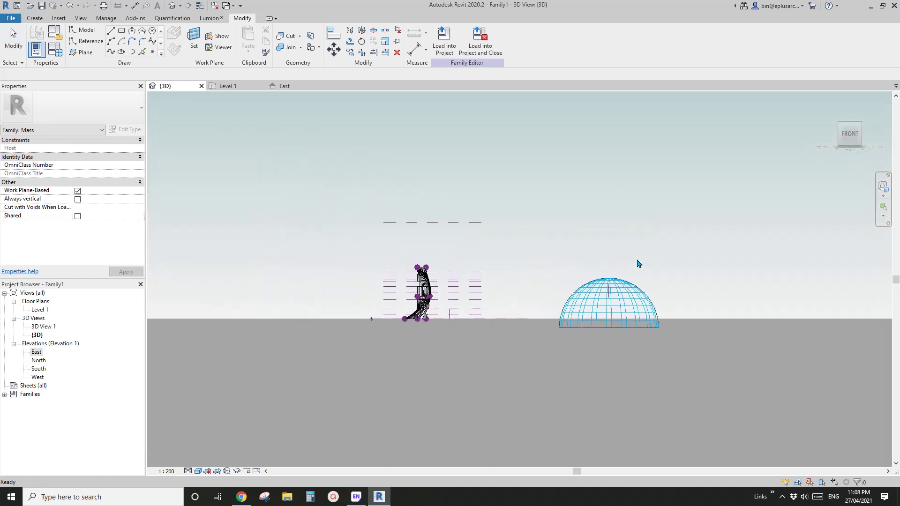
scroll(636, 314, up, 5)
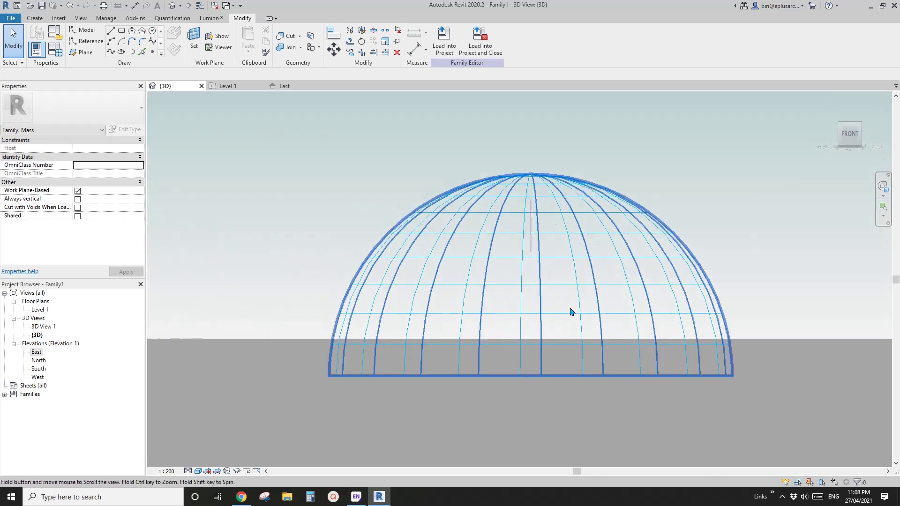
scroll(555, 253, down, 3)
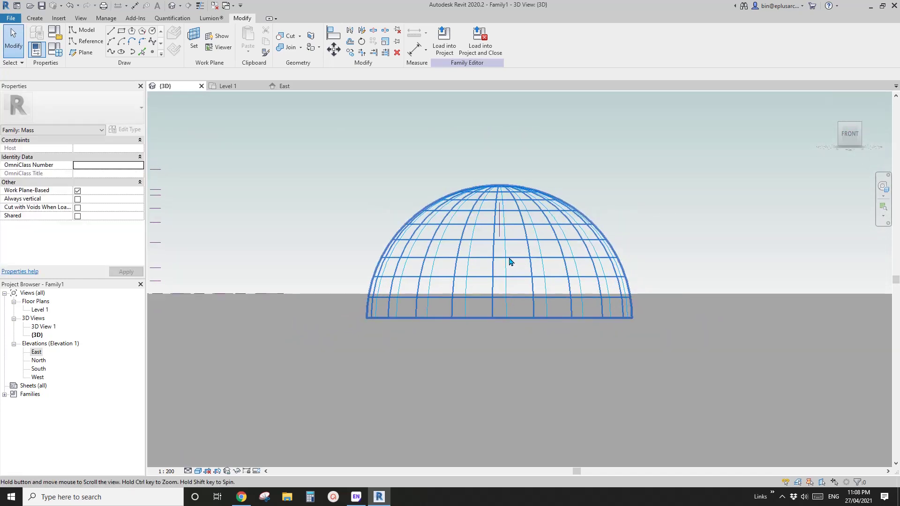
scroll(511, 261, up, 1)
key(r)
key(p)
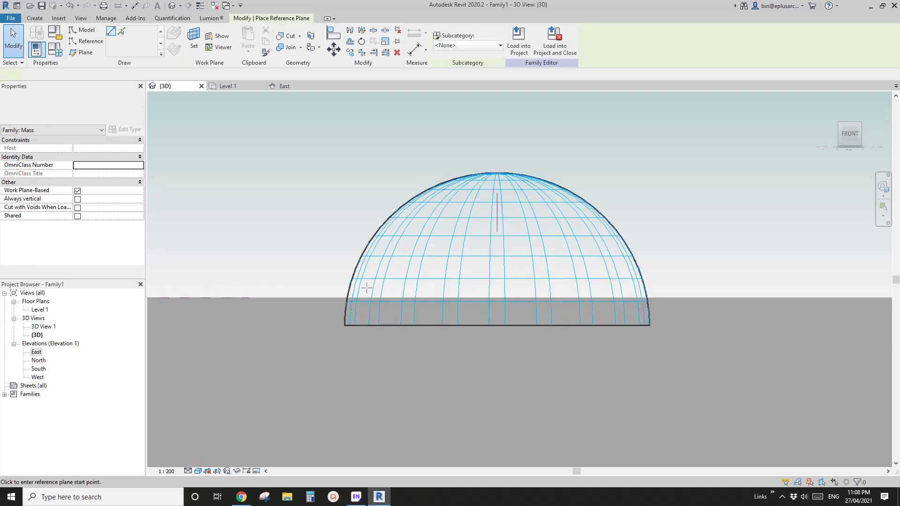
scroll(481, 303, up, 3)
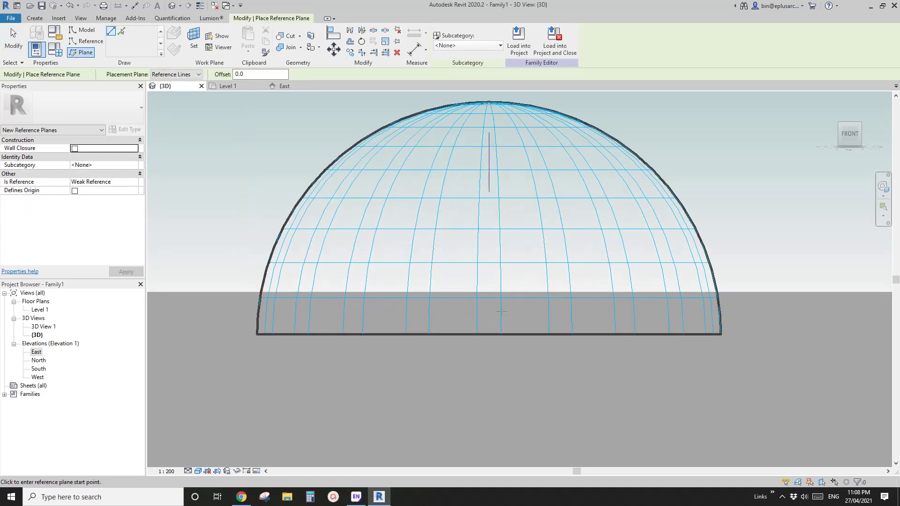
middle_drag(527, 314, 495, 291)
key(Escape)
key(Escape)
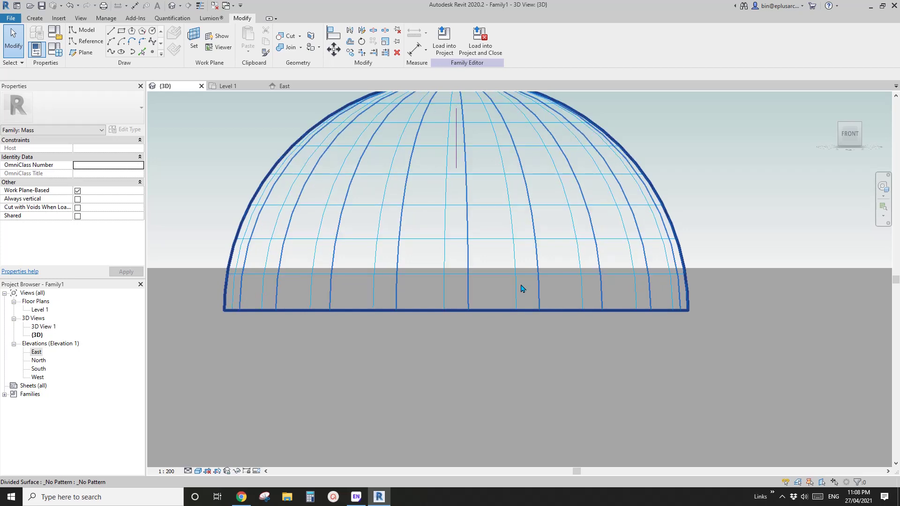
- Draw a horizontal reference plane across the full width of the dome's lower part and nudge it slightly upward
key(r)
key(p)
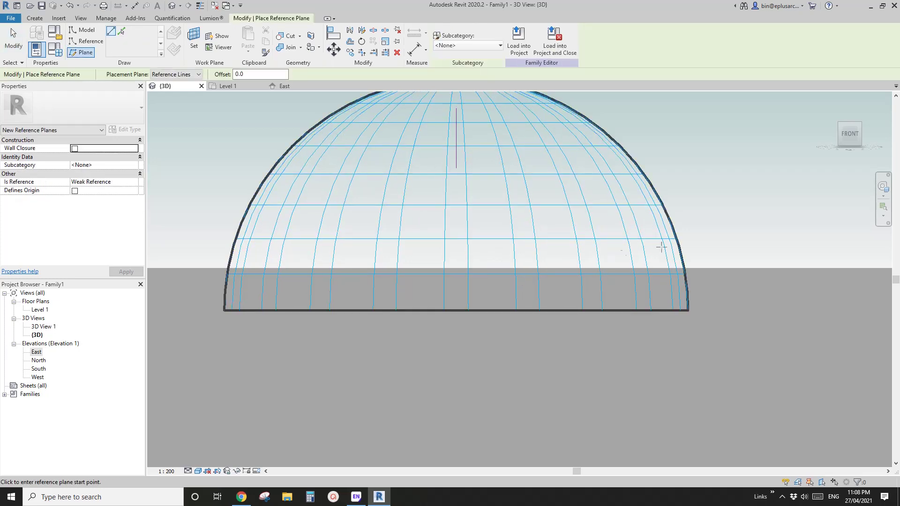
scroll(708, 251, up, 1)
click(708, 251)
middle_drag(315, 252, 412, 246)
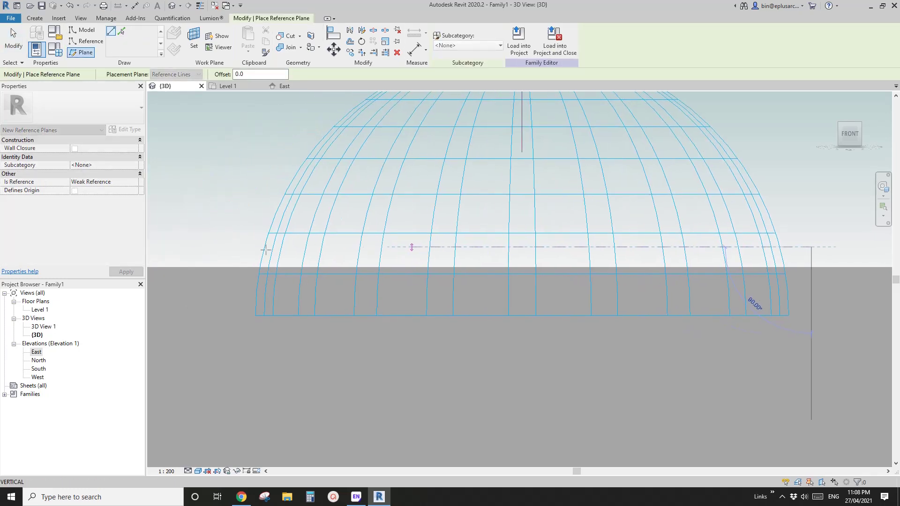
click(236, 246)
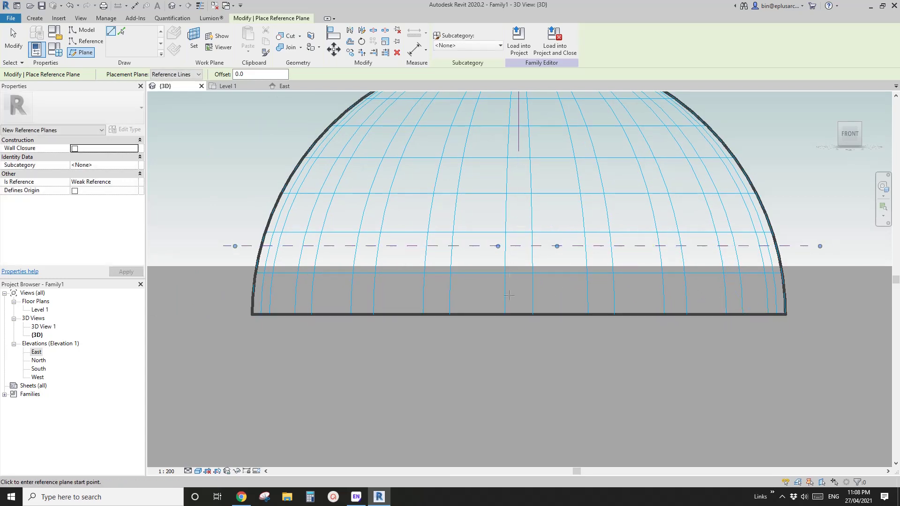
key(Escape)
click(561, 247)
key(Up)
key(Up)
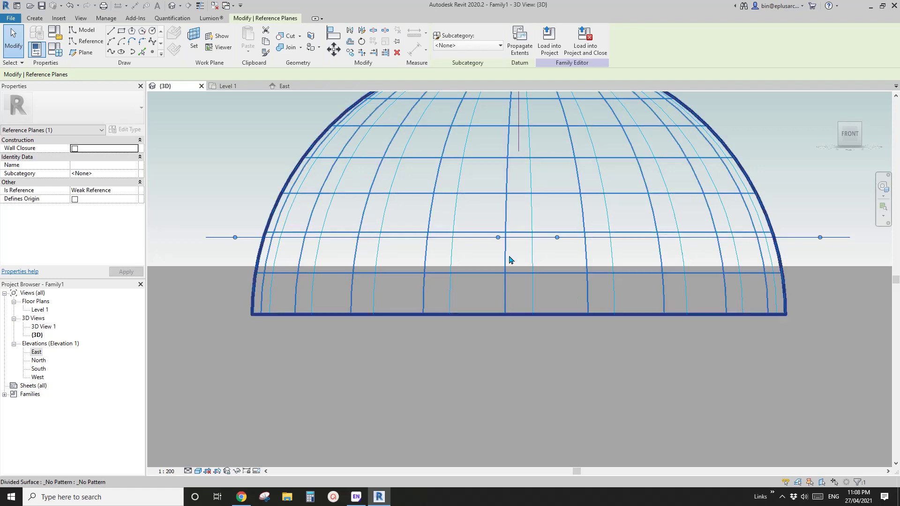
- Copy the horizontal reference plane upward four times, with decreasing spacing towards the top of the dome
middle_drag(531, 235, 525, 247)
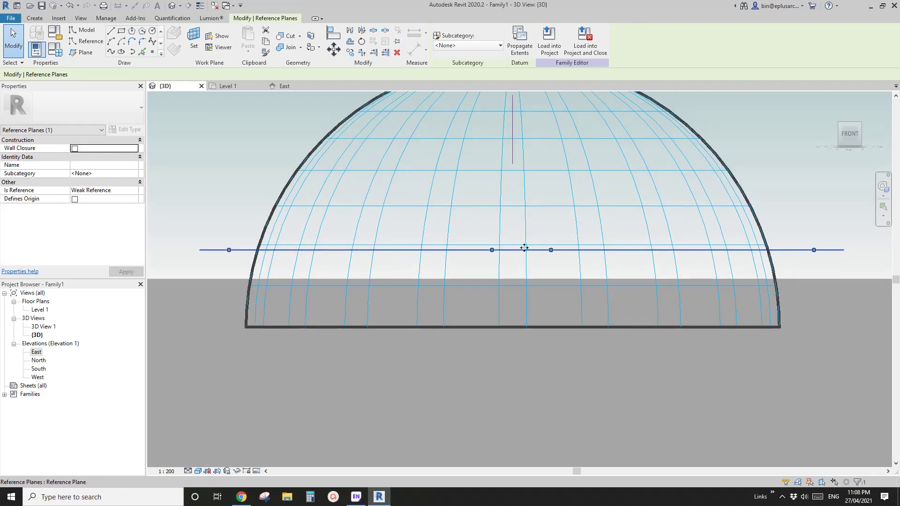
key(m)
key(v)
click(561, 248)
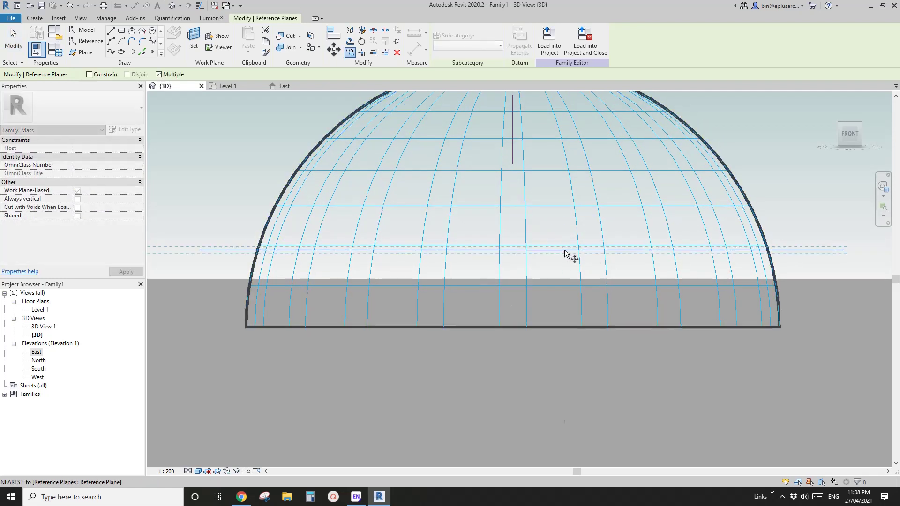
click(562, 193)
key(m)
key(v)
click(565, 192)
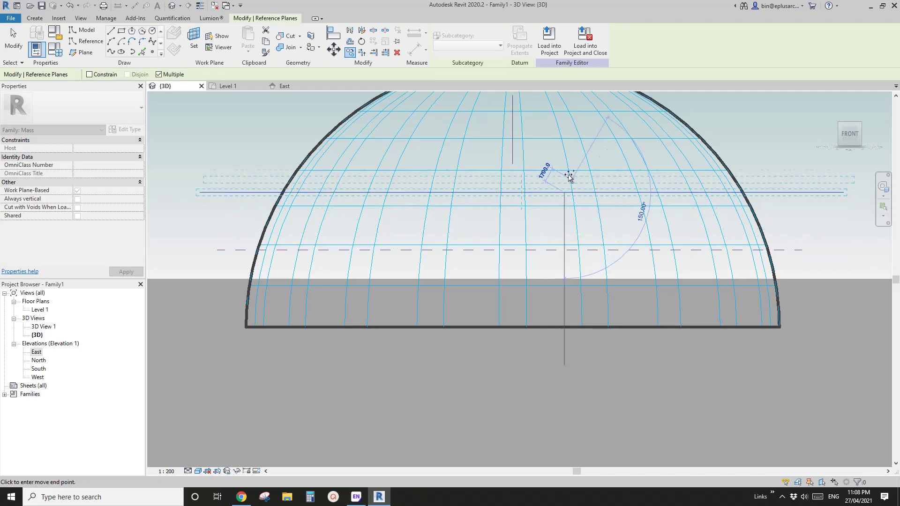
click(562, 147)
middle_drag(552, 178, 562, 223)
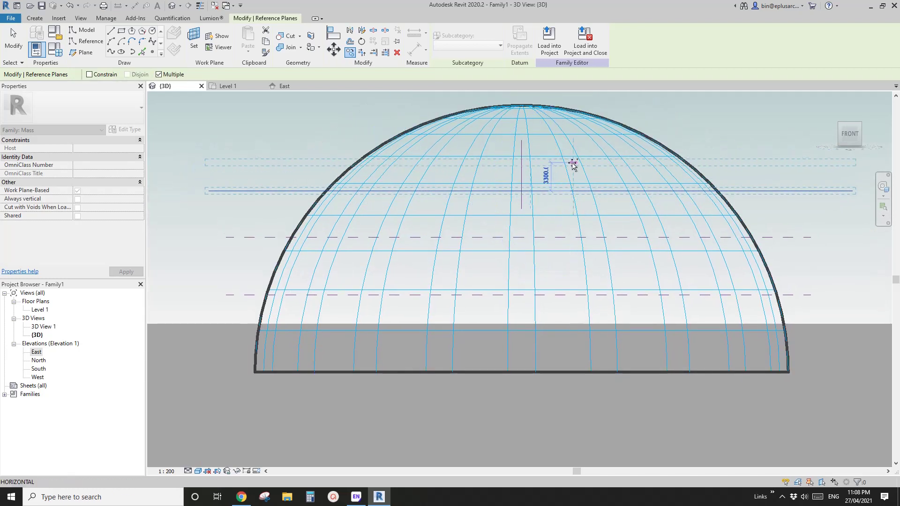
click(573, 163)
click(572, 140)
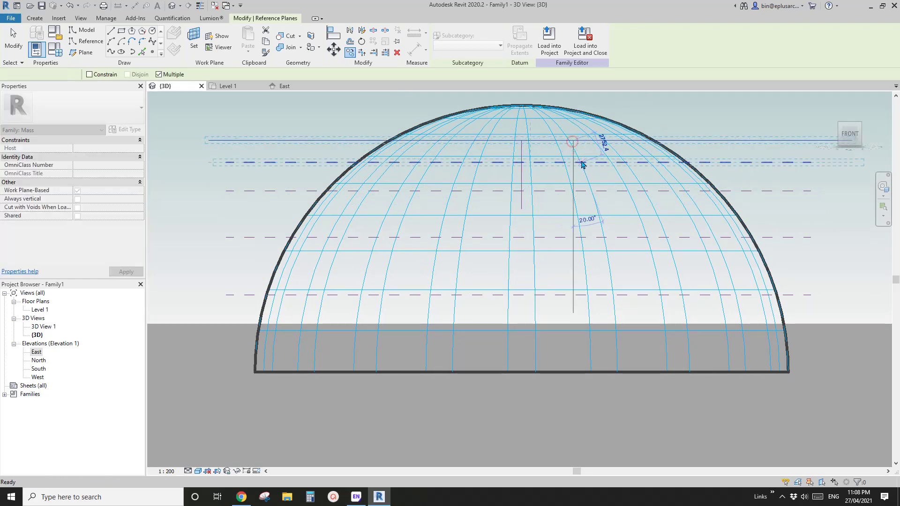
key(Escape)
- Intersect the divided surface of the dome's front half with all five horizontal reference planes
scroll(582, 164, down, 3)
shift+middle_drag(597, 203, 547, 239)
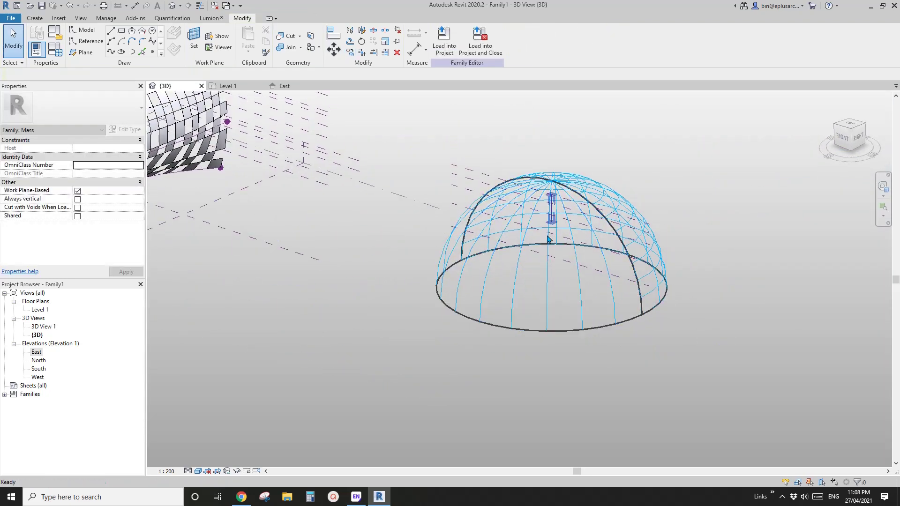
click(538, 289)
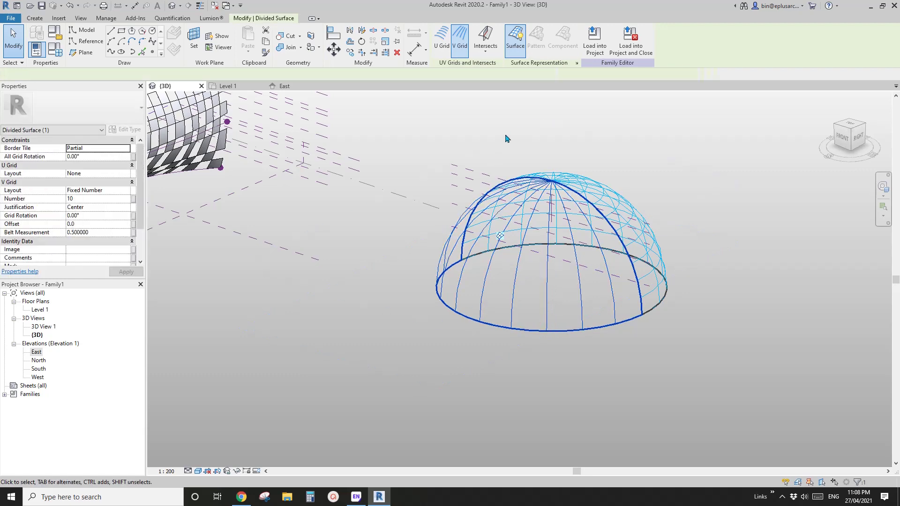
click(489, 35)
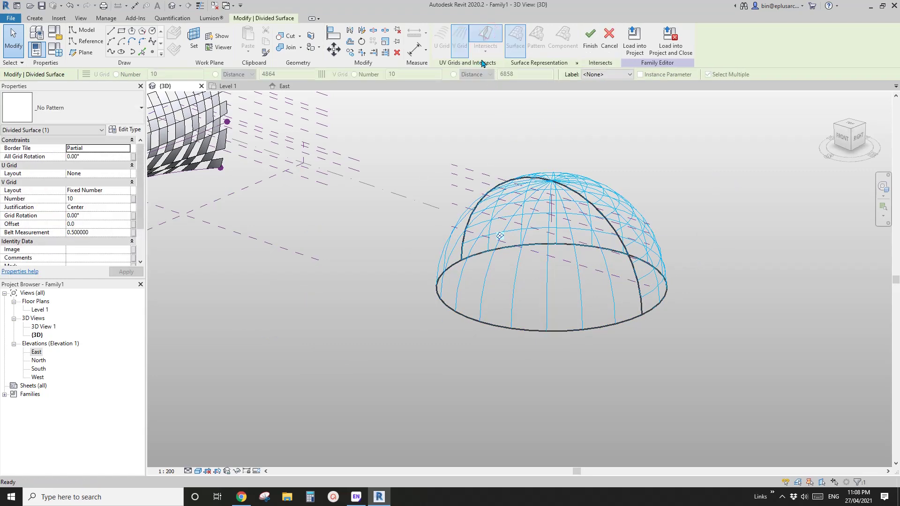
middle_drag(498, 229, 563, 141)
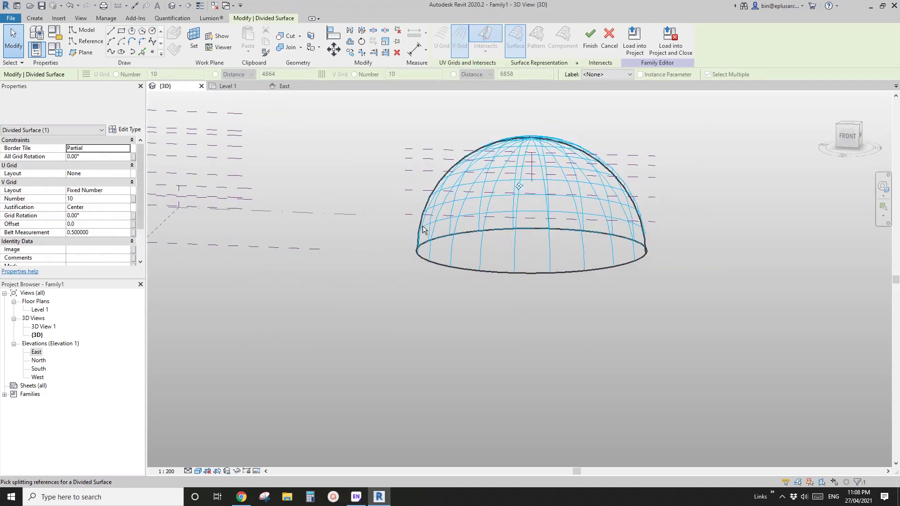
drag(407, 133, 397, 241)
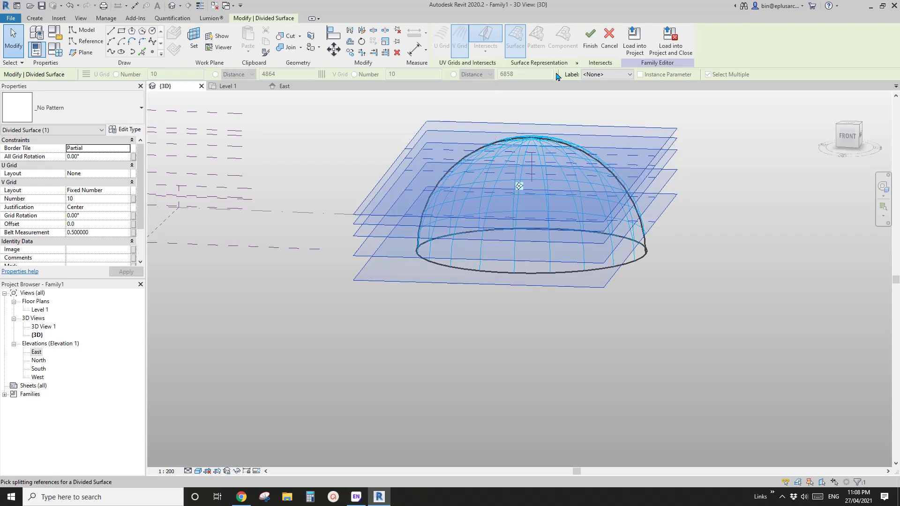
click(590, 42)
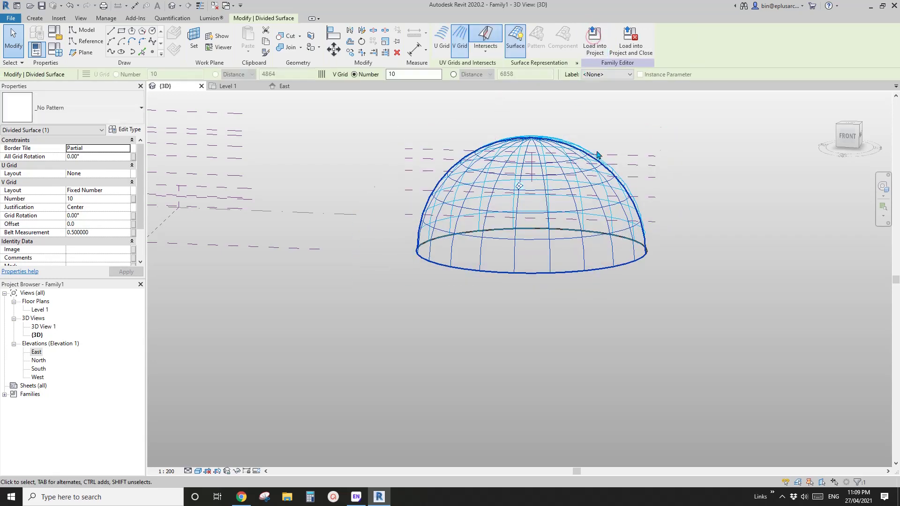
- Examine the intersected grid on the dome's front half from several angles and close up
shift+middle_drag(570, 159, 544, 287)
scroll(545, 287, up, 2)
key(Escape)
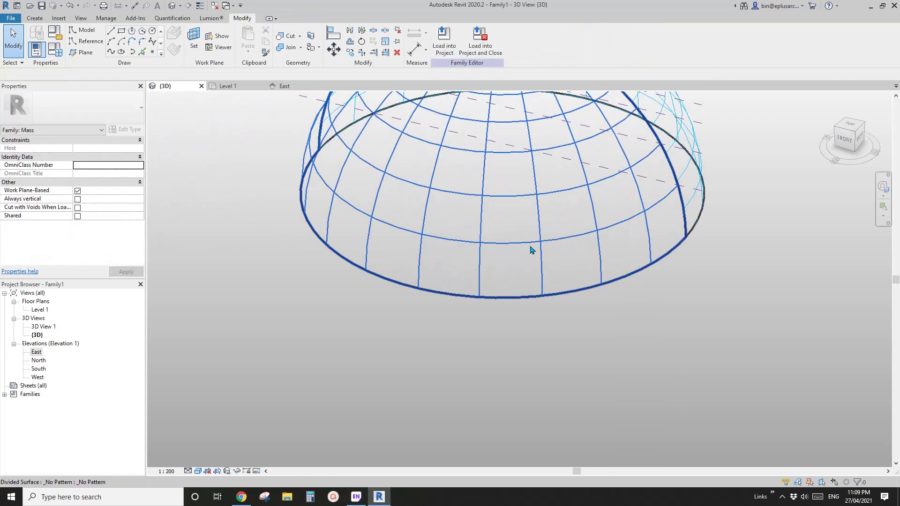
scroll(530, 249, down, 1)
shift+middle_drag(531, 249, 498, 296)
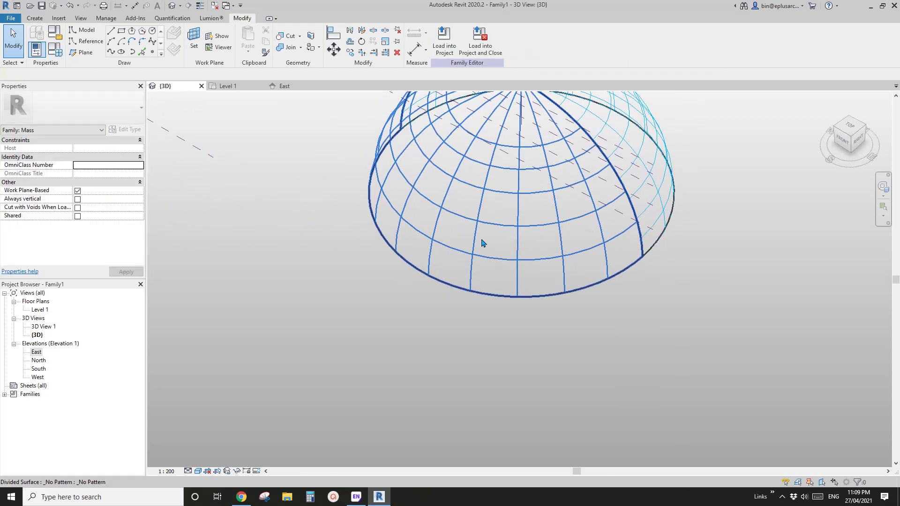
scroll(504, 216, up, 2)
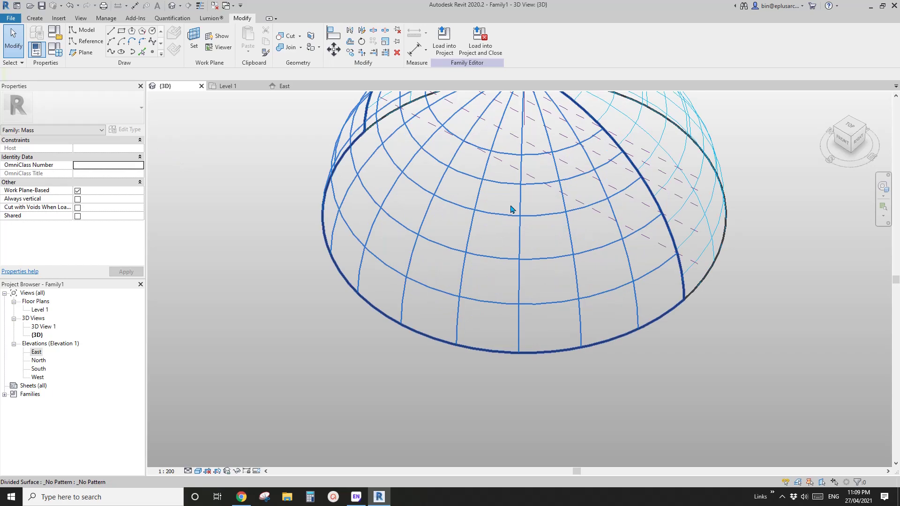
scroll(513, 176, down, 1)
middle_drag(512, 224, 597, 107)
scroll(622, 176, up, 1)
shift+middle_drag(643, 197, 648, 190)
- Temporarily hide the rear half of the dome in the 3D view
click(846, 134)
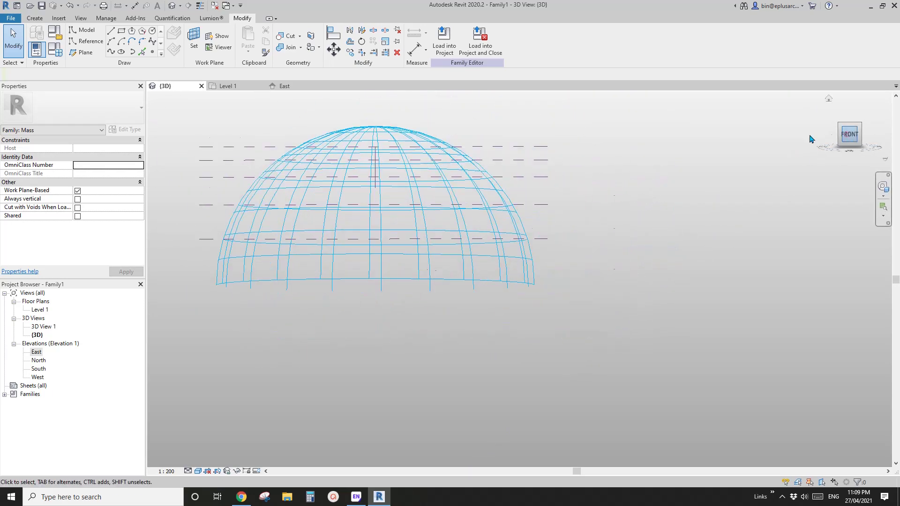
shift+middle_drag(660, 308, 607, 270)
click(626, 336)
key(h)
key(h)
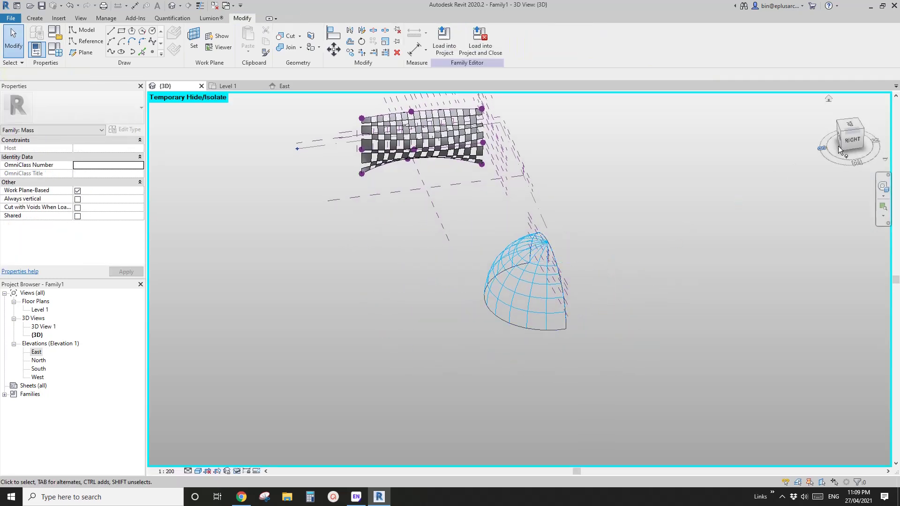
- Set the 3D view to Front, shift the middle reference plane slightly downward and select the plane above it
click(841, 141)
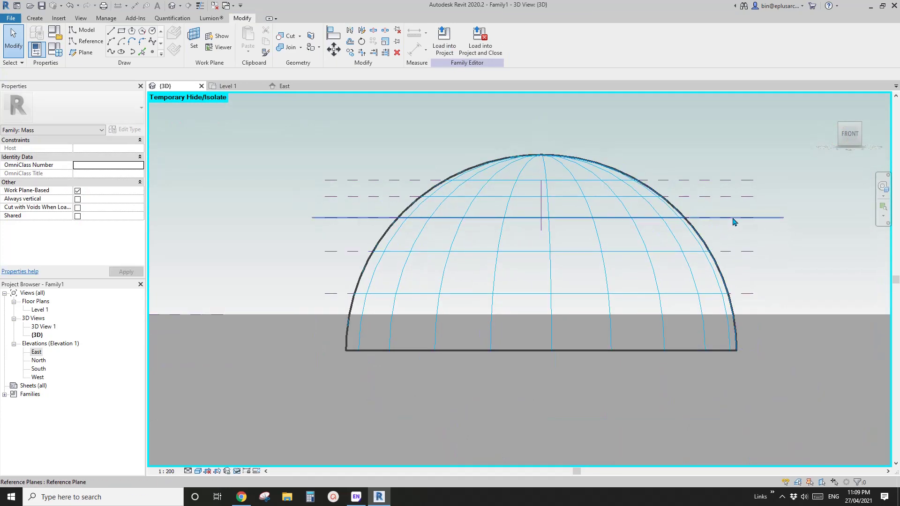
click(734, 219)
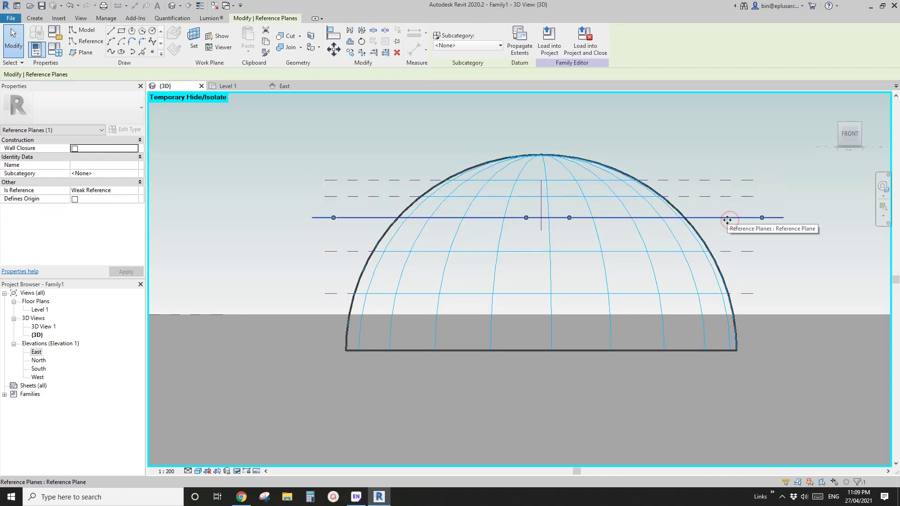
drag(727, 219, 641, 221)
click(657, 198)
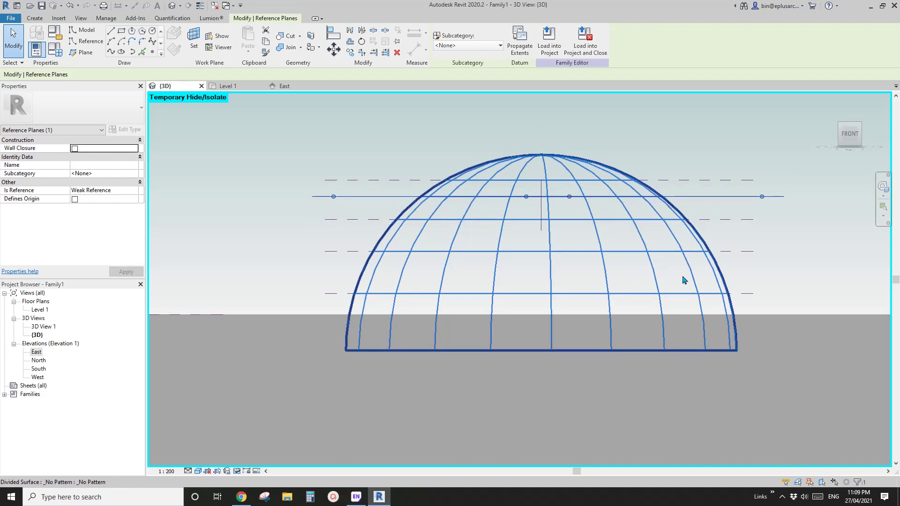
- Try the Rectangle pattern on the dome's front half and replace it with Rectangle Checkerboard
scroll(658, 260, down, 1)
shift+middle_drag(628, 222, 569, 197)
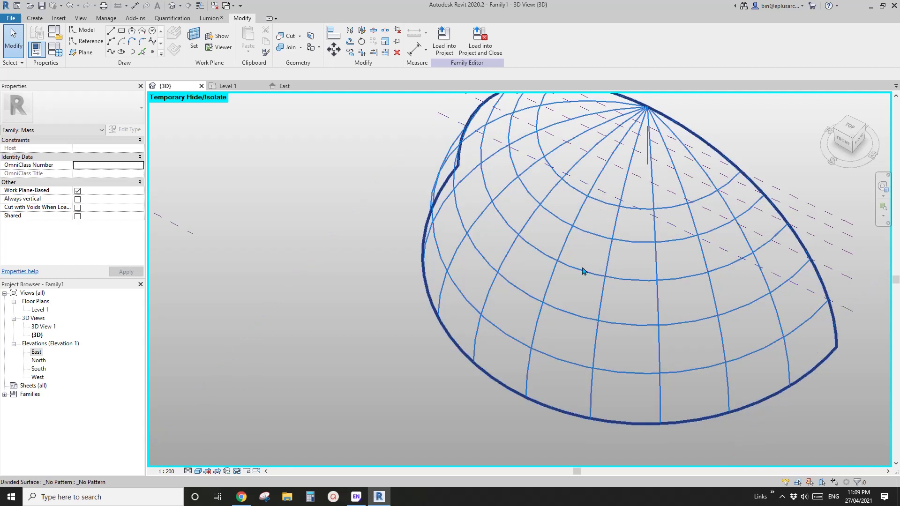
click(533, 359)
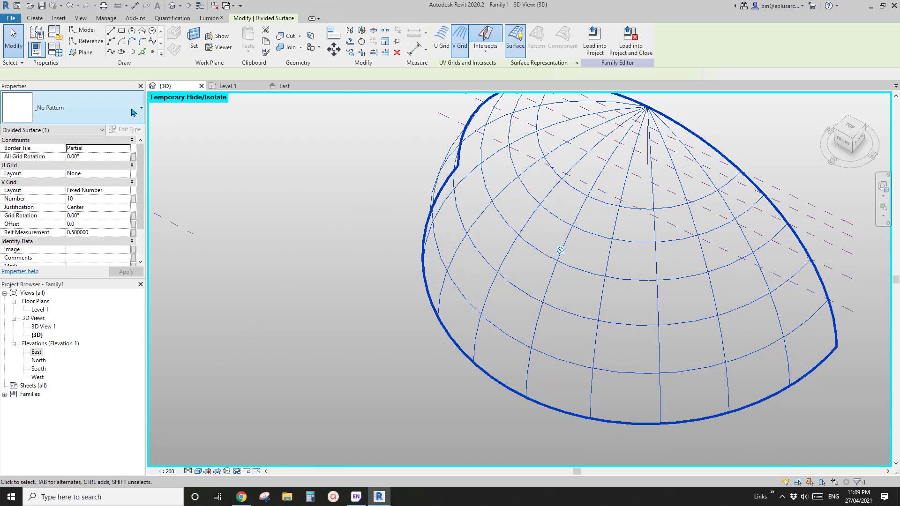
click(119, 116)
click(61, 289)
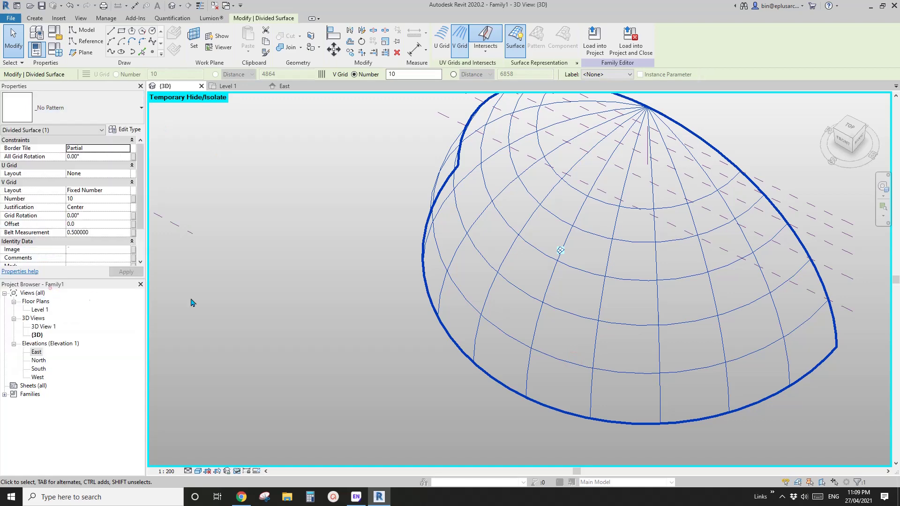
click(108, 111)
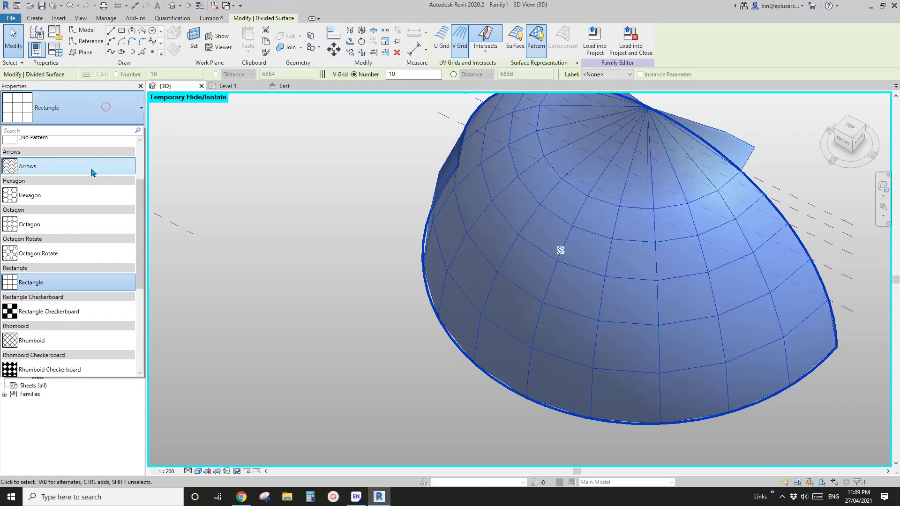
click(67, 306)
key(Escape)
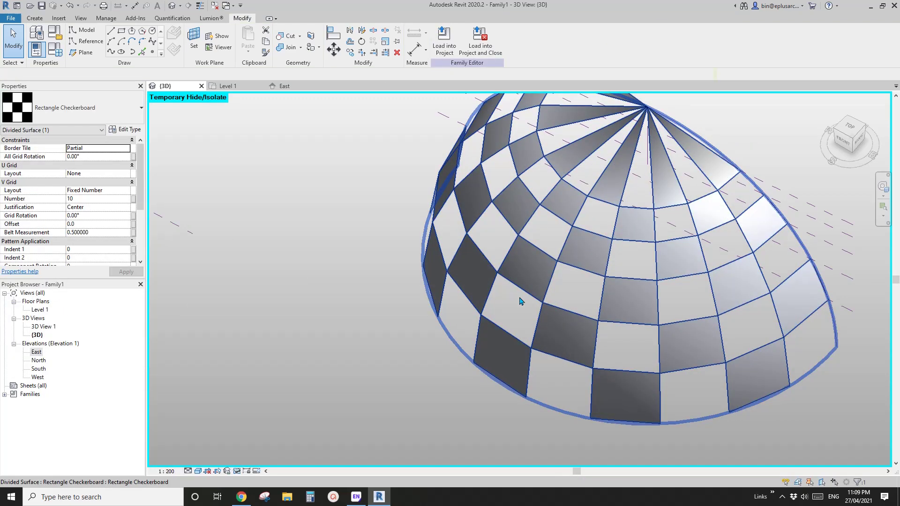
- Inspect the panelled front half and reset the temporary hide so the dome's rear half is shown again
shift+middle_drag(521, 298, 579, 261)
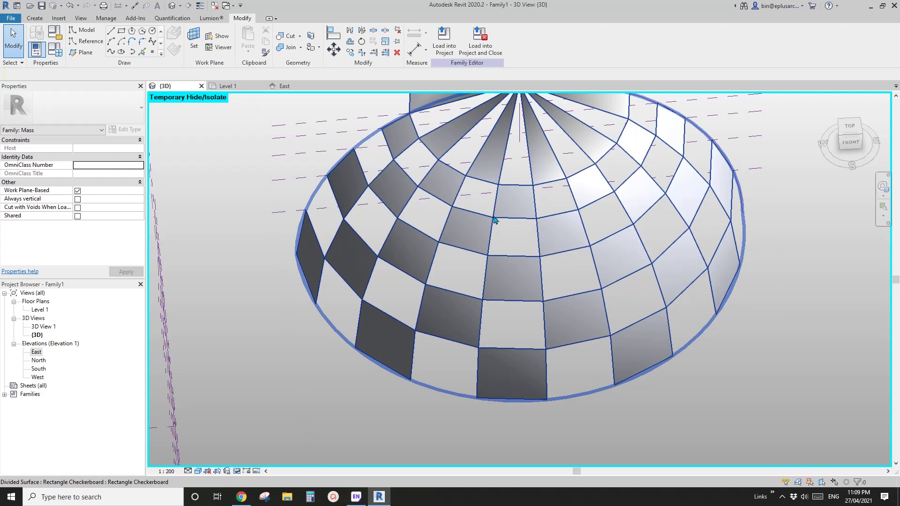
scroll(514, 271, down, 3)
shift+middle_drag(520, 244, 367, 242)
key(h)
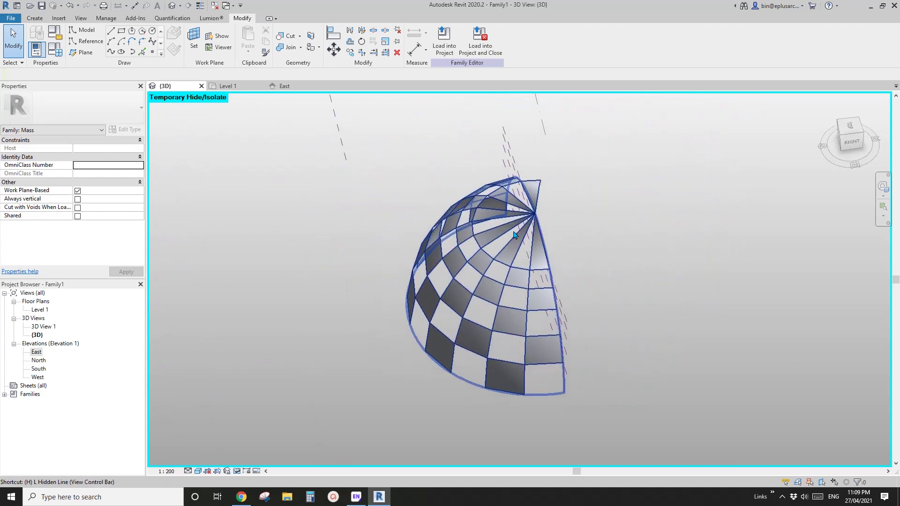
key(r)
- Apply the Rectangle Checkerboard pattern to the divided surface of the dome's rear half
click(611, 264)
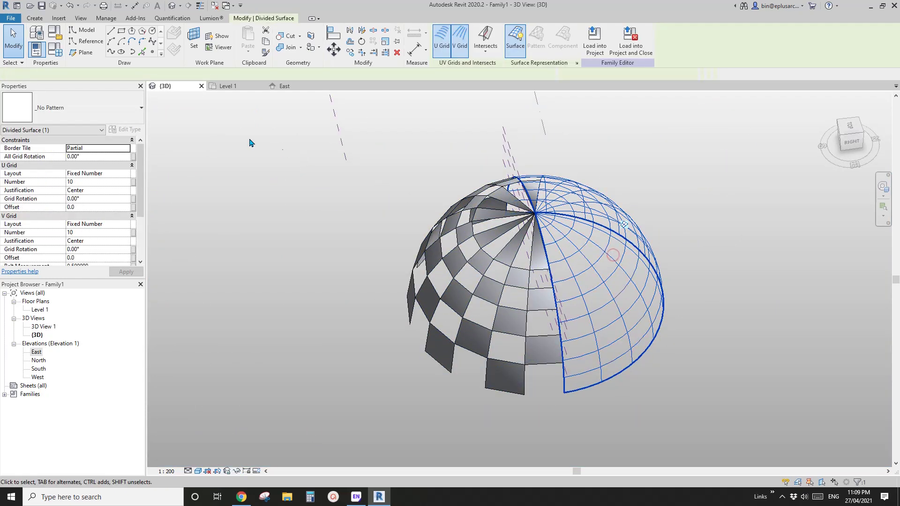
click(128, 113)
click(53, 326)
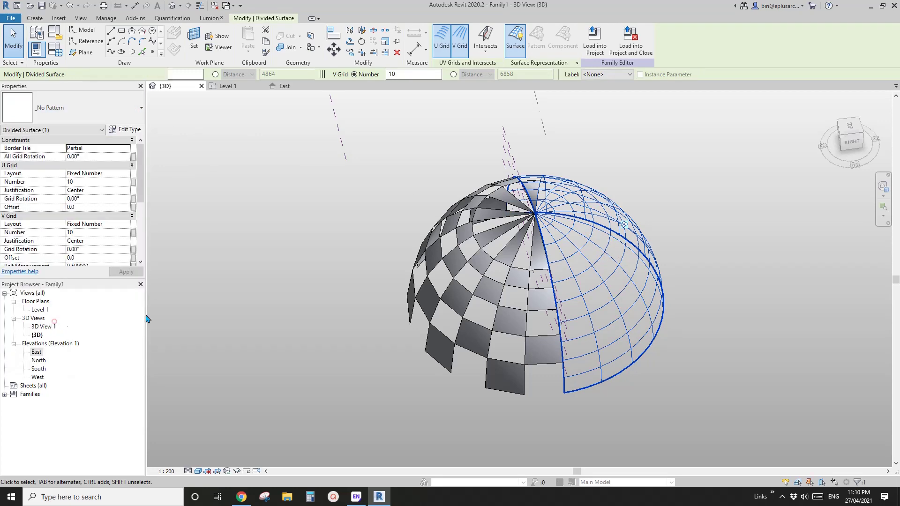
- Compare the checkerboard panels of the dome's UV-grid half and plane-intersected half, and view them beside the curved surface
middle_drag(594, 353, 482, 268)
scroll(434, 320, up, 3)
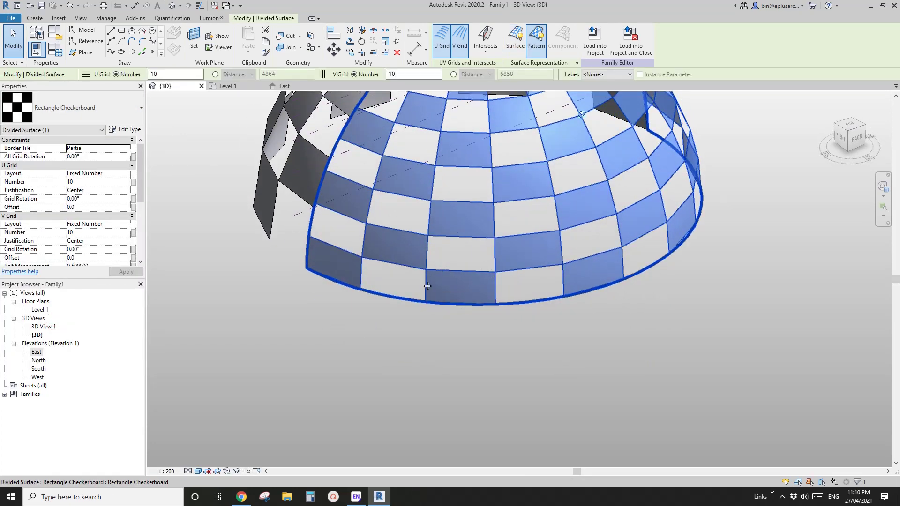
scroll(480, 326, down, 6)
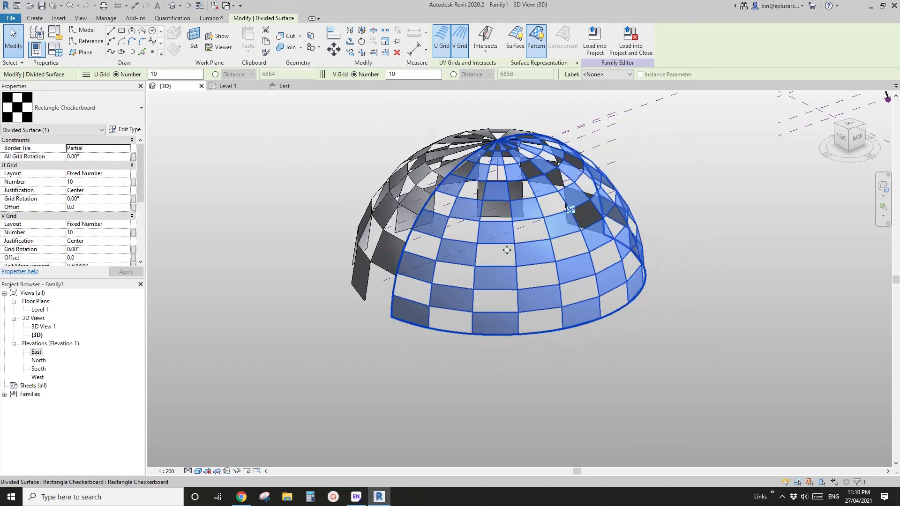
shift+middle_drag(507, 250, 512, 330)
scroll(480, 232, up, 2)
scroll(505, 230, down, 2)
shift+middle_drag(502, 280, 548, 293)
scroll(440, 327, up, 2)
middle_drag(435, 382, 500, 267)
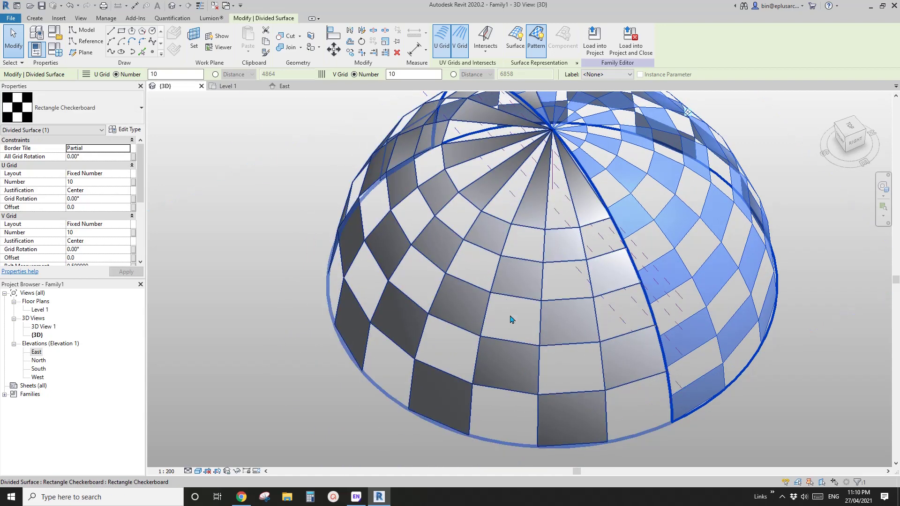
middle_drag(512, 320, 513, 314)
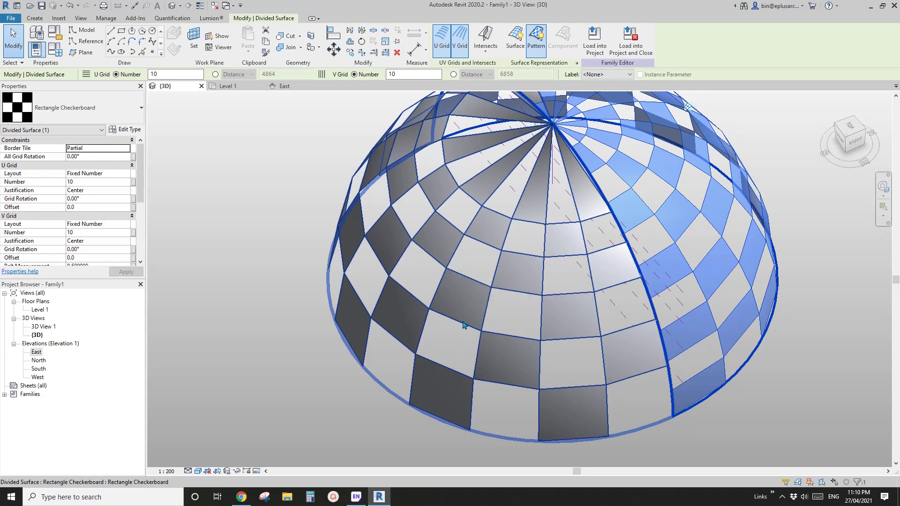
scroll(463, 324, down, 3)
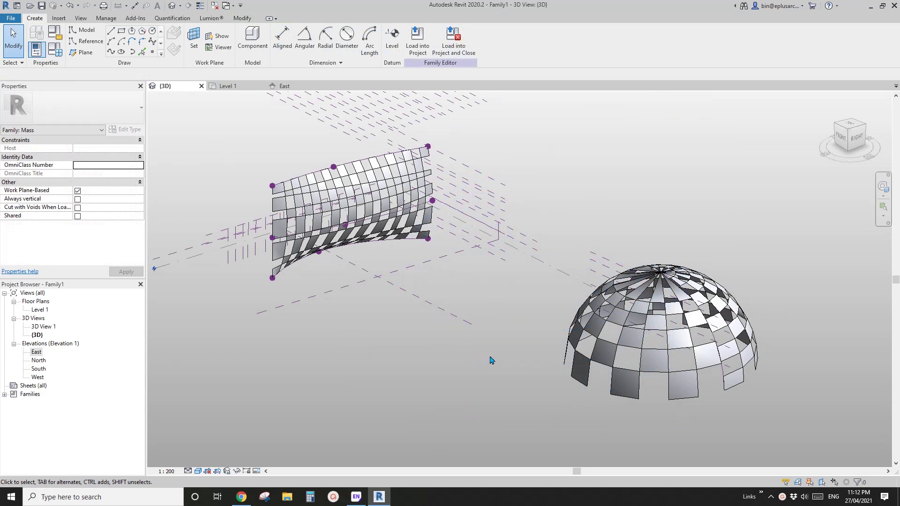
shift+middle_drag(519, 337, 524, 373)
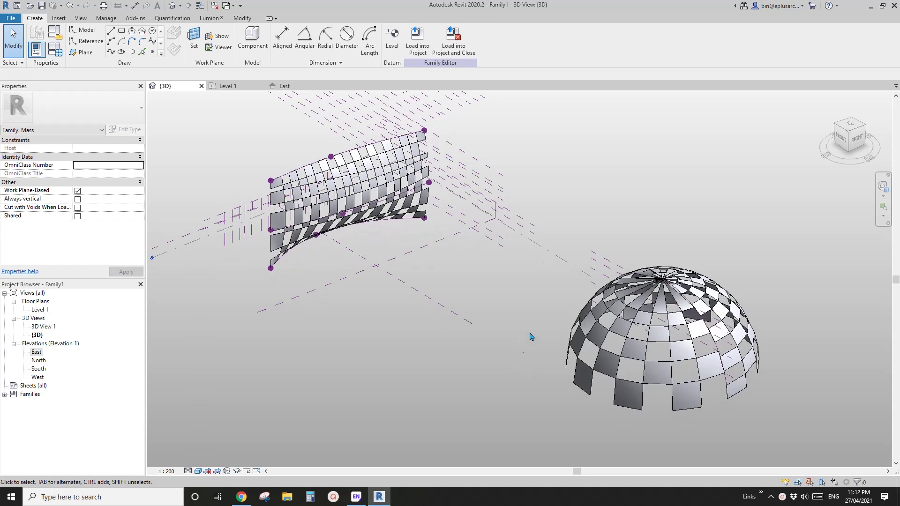